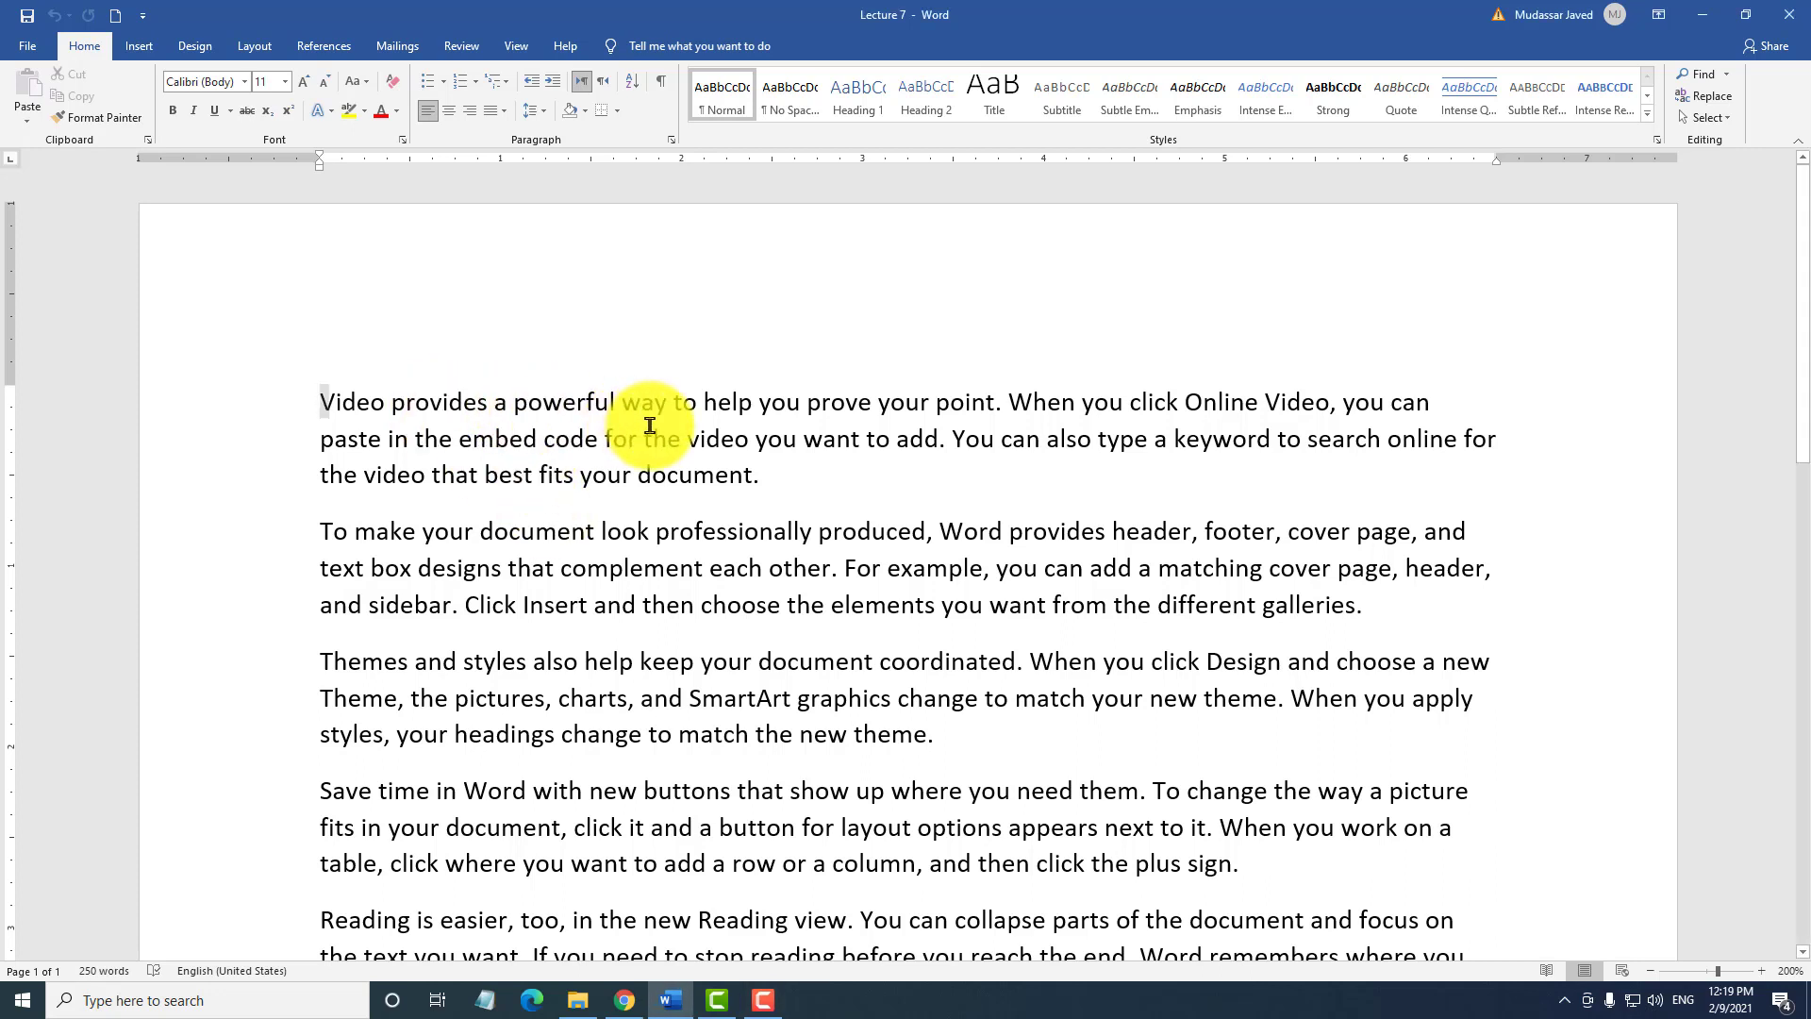
pyautogui.scroll(-5, 650, 426)
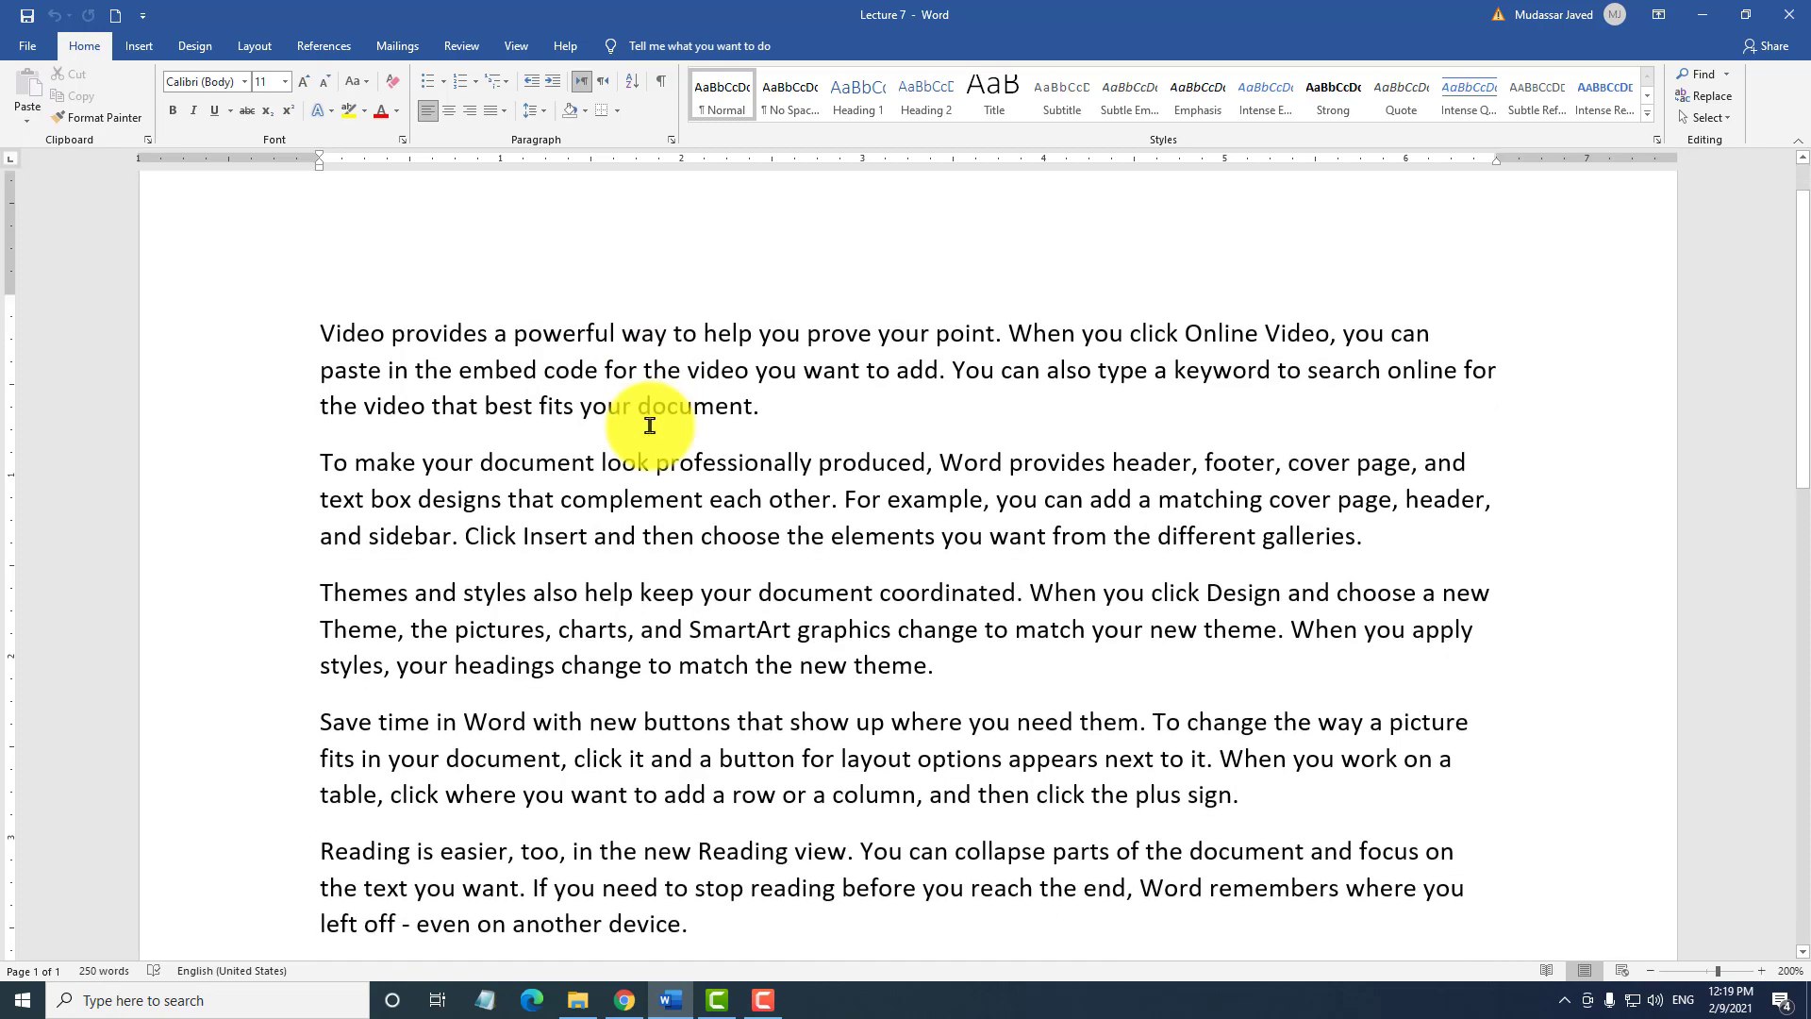
pyautogui.scroll(-2, 650, 425)
pyautogui.scroll(7, 650, 425)
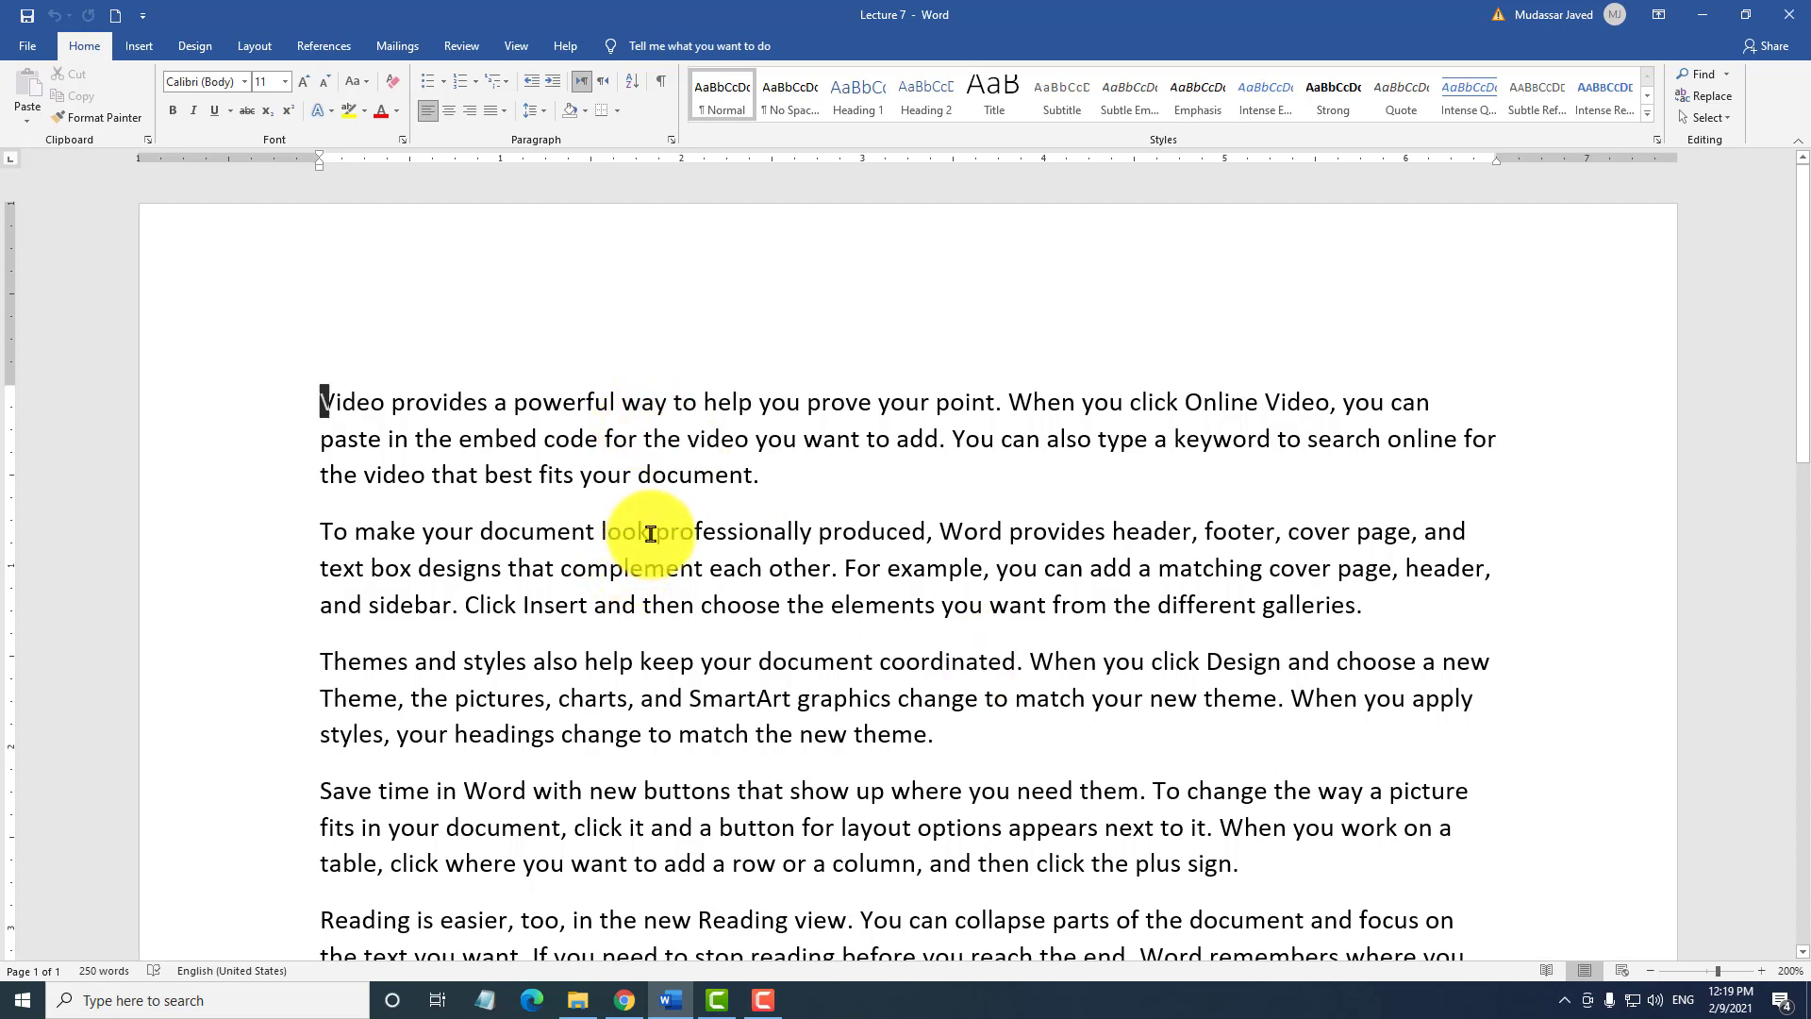
pyautogui.moveTo(653, 531); pyautogui.dragTo(822, 533)
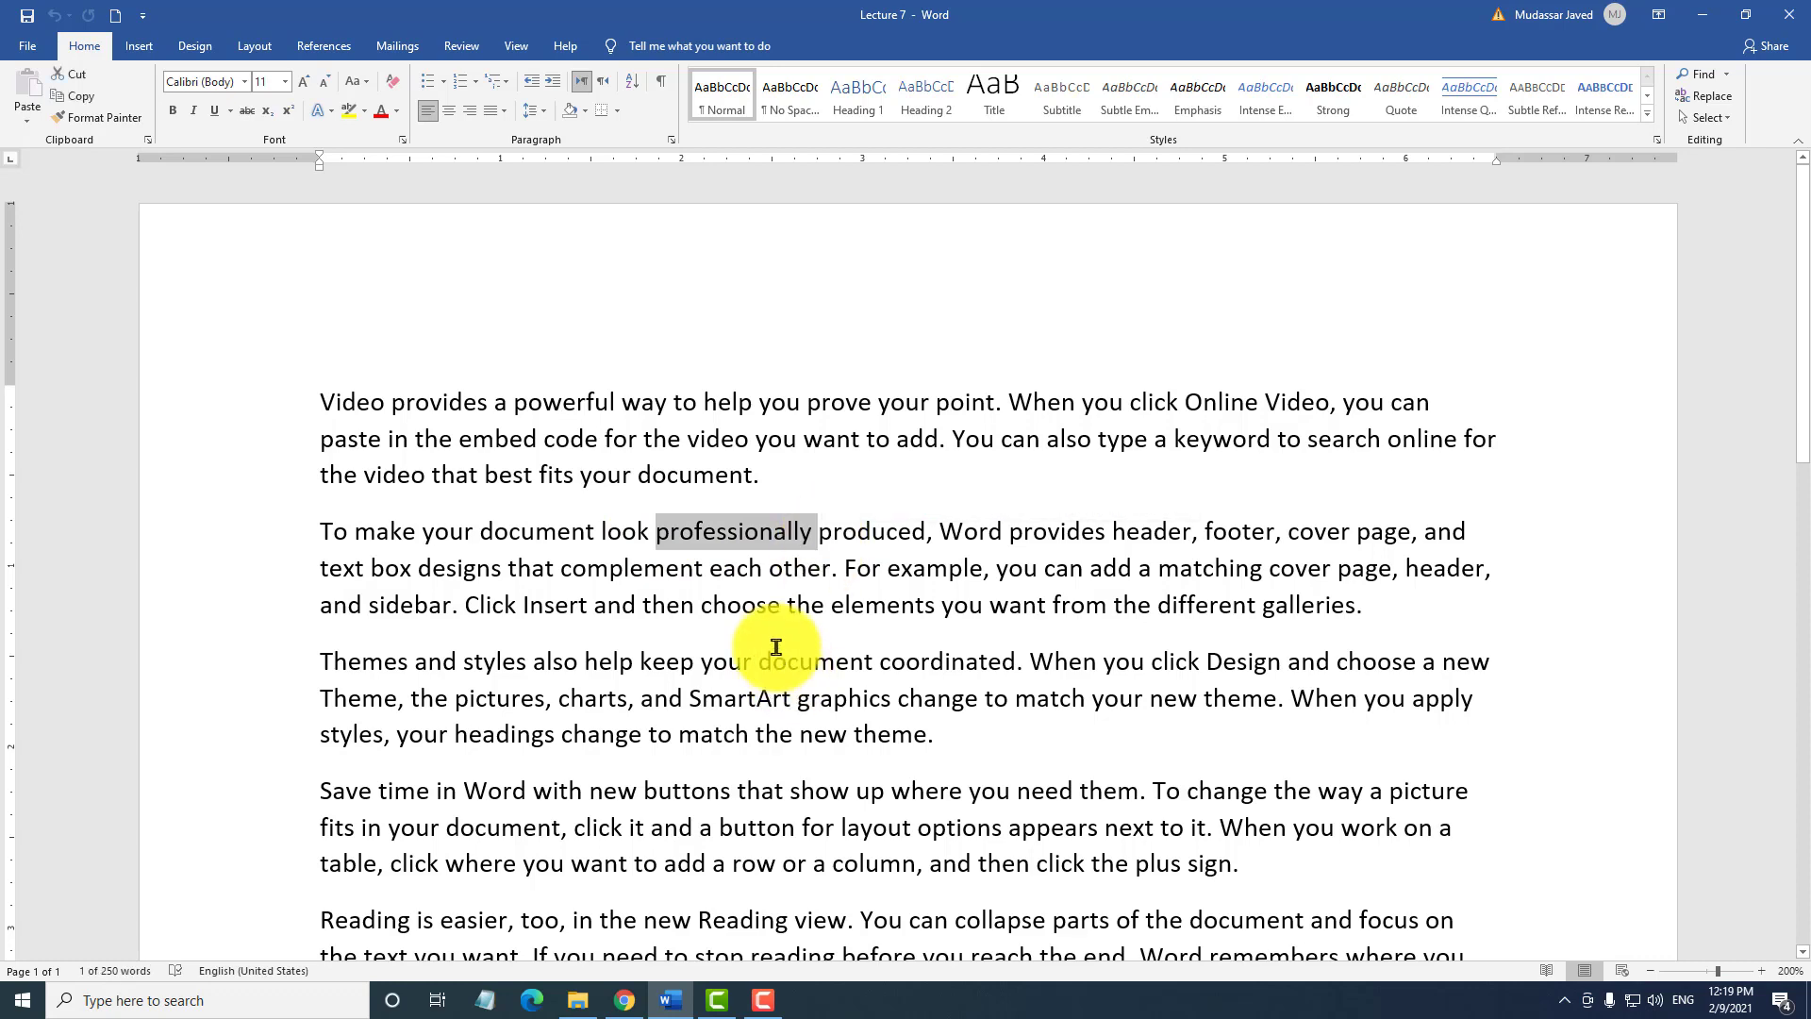
pyautogui.scroll(-3, 781, 650)
pyautogui.scroll(2, 777, 641)
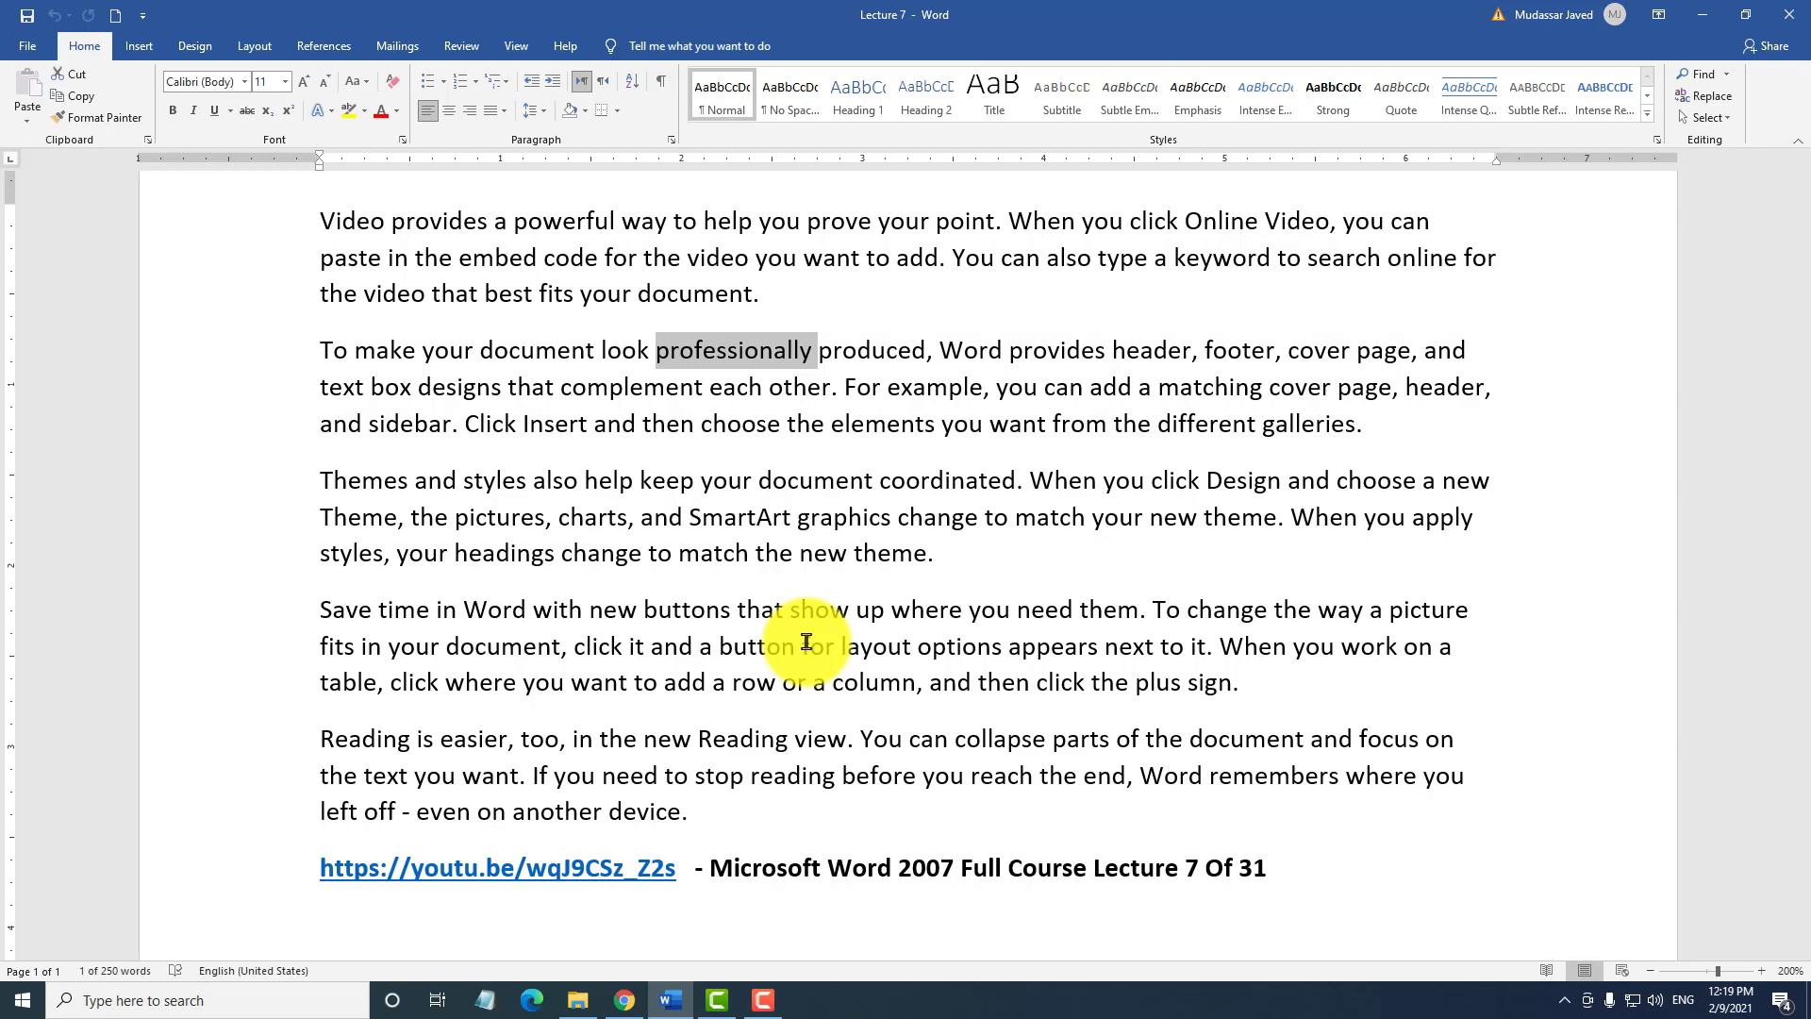
pyautogui.click(460, 57)
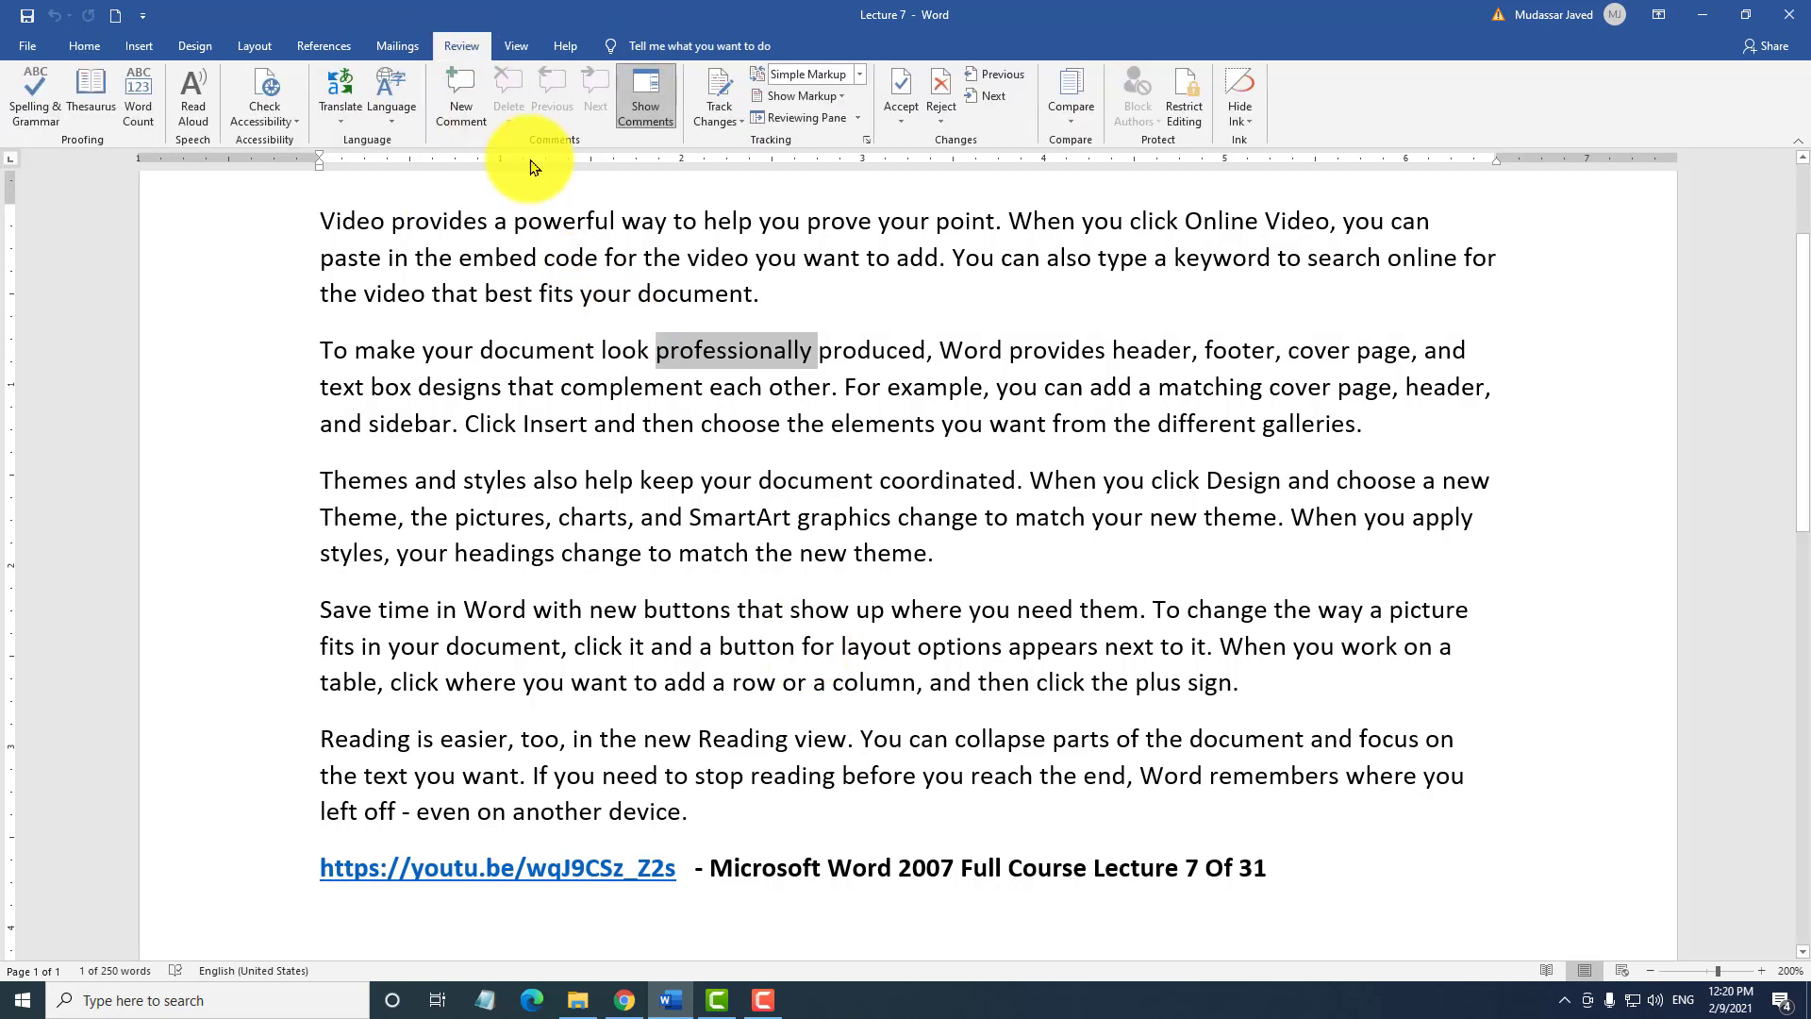
pyautogui.click(323, 47)
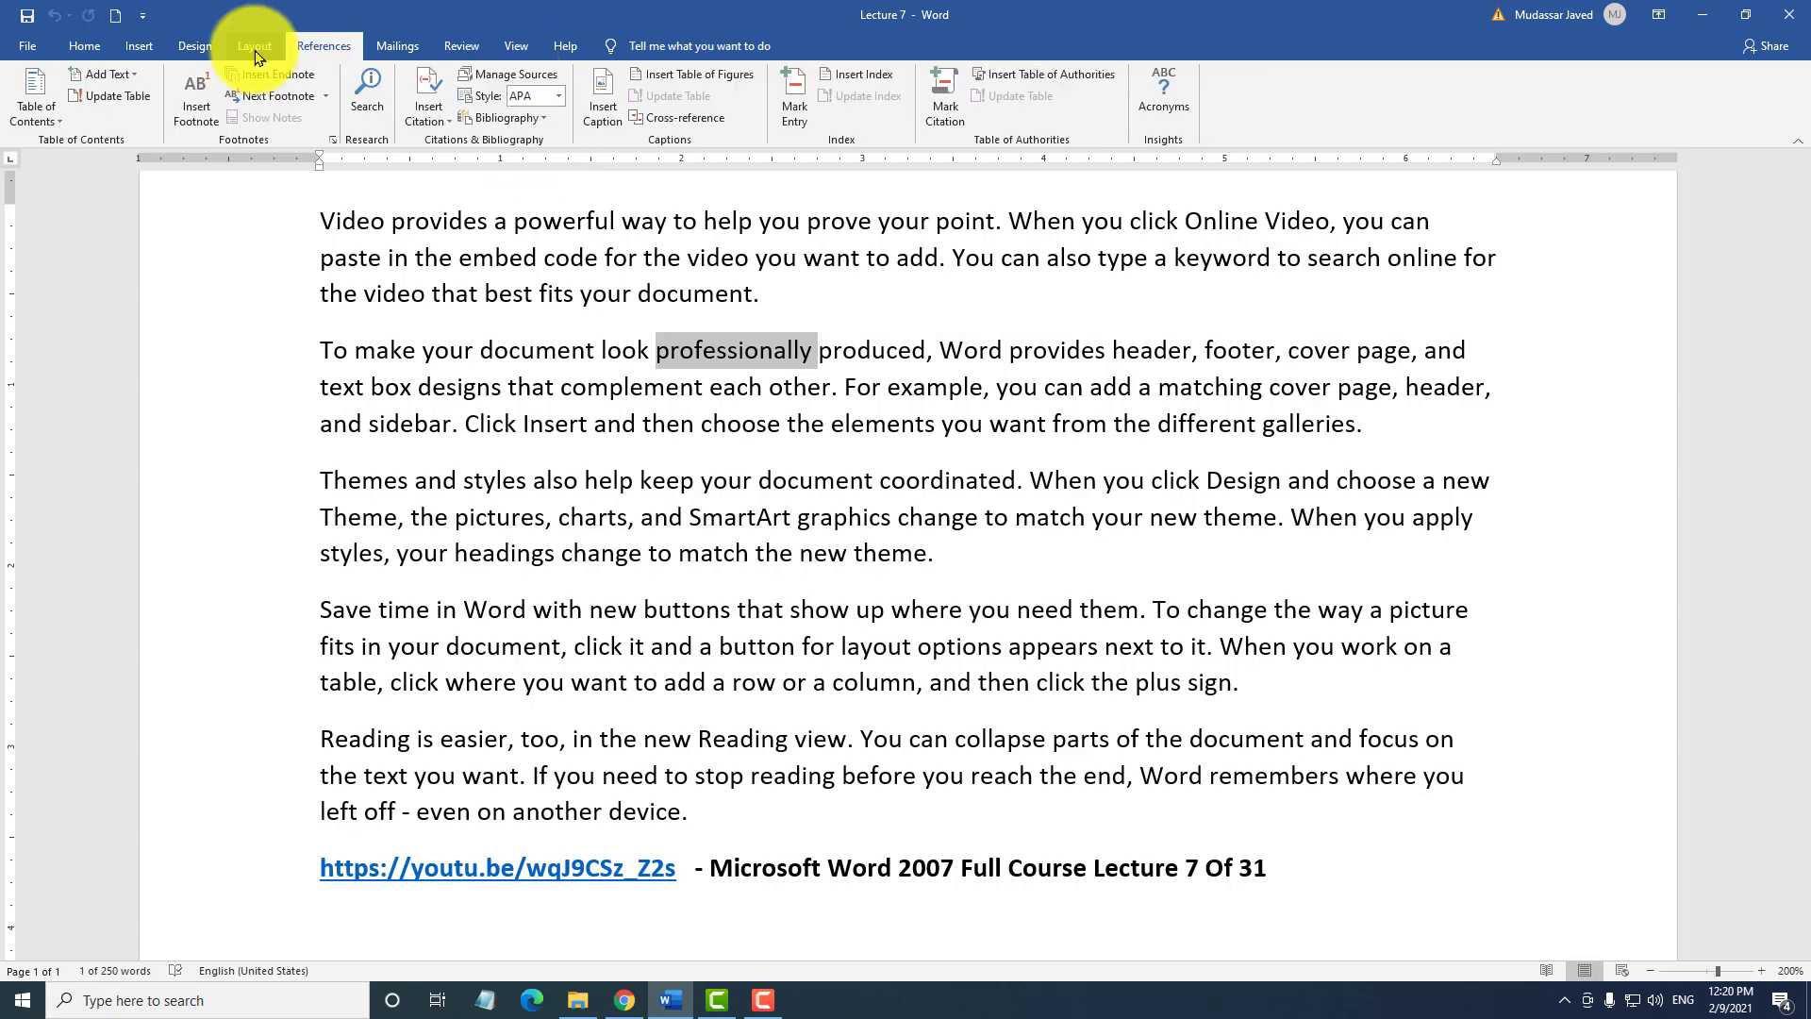
pyautogui.click(84, 46)
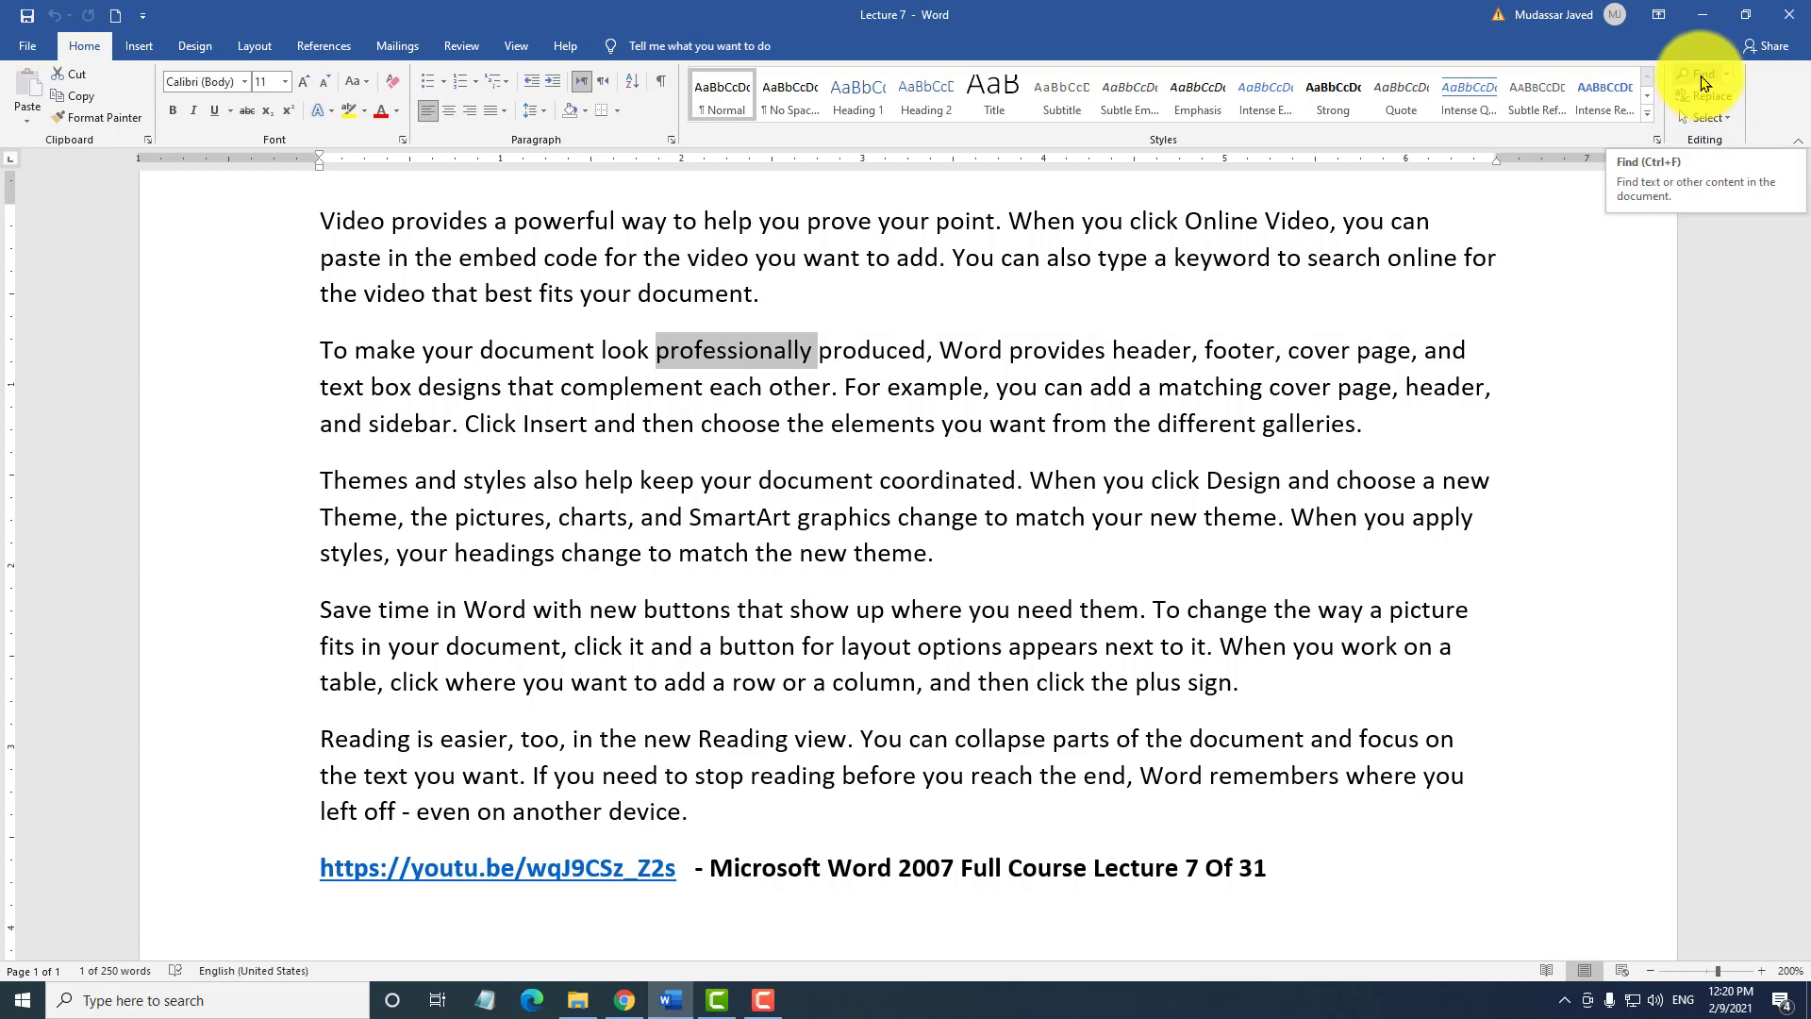
# Search the document for "help" and go through the matches in the first and third paragraphs.
pyautogui.click(927, 389)
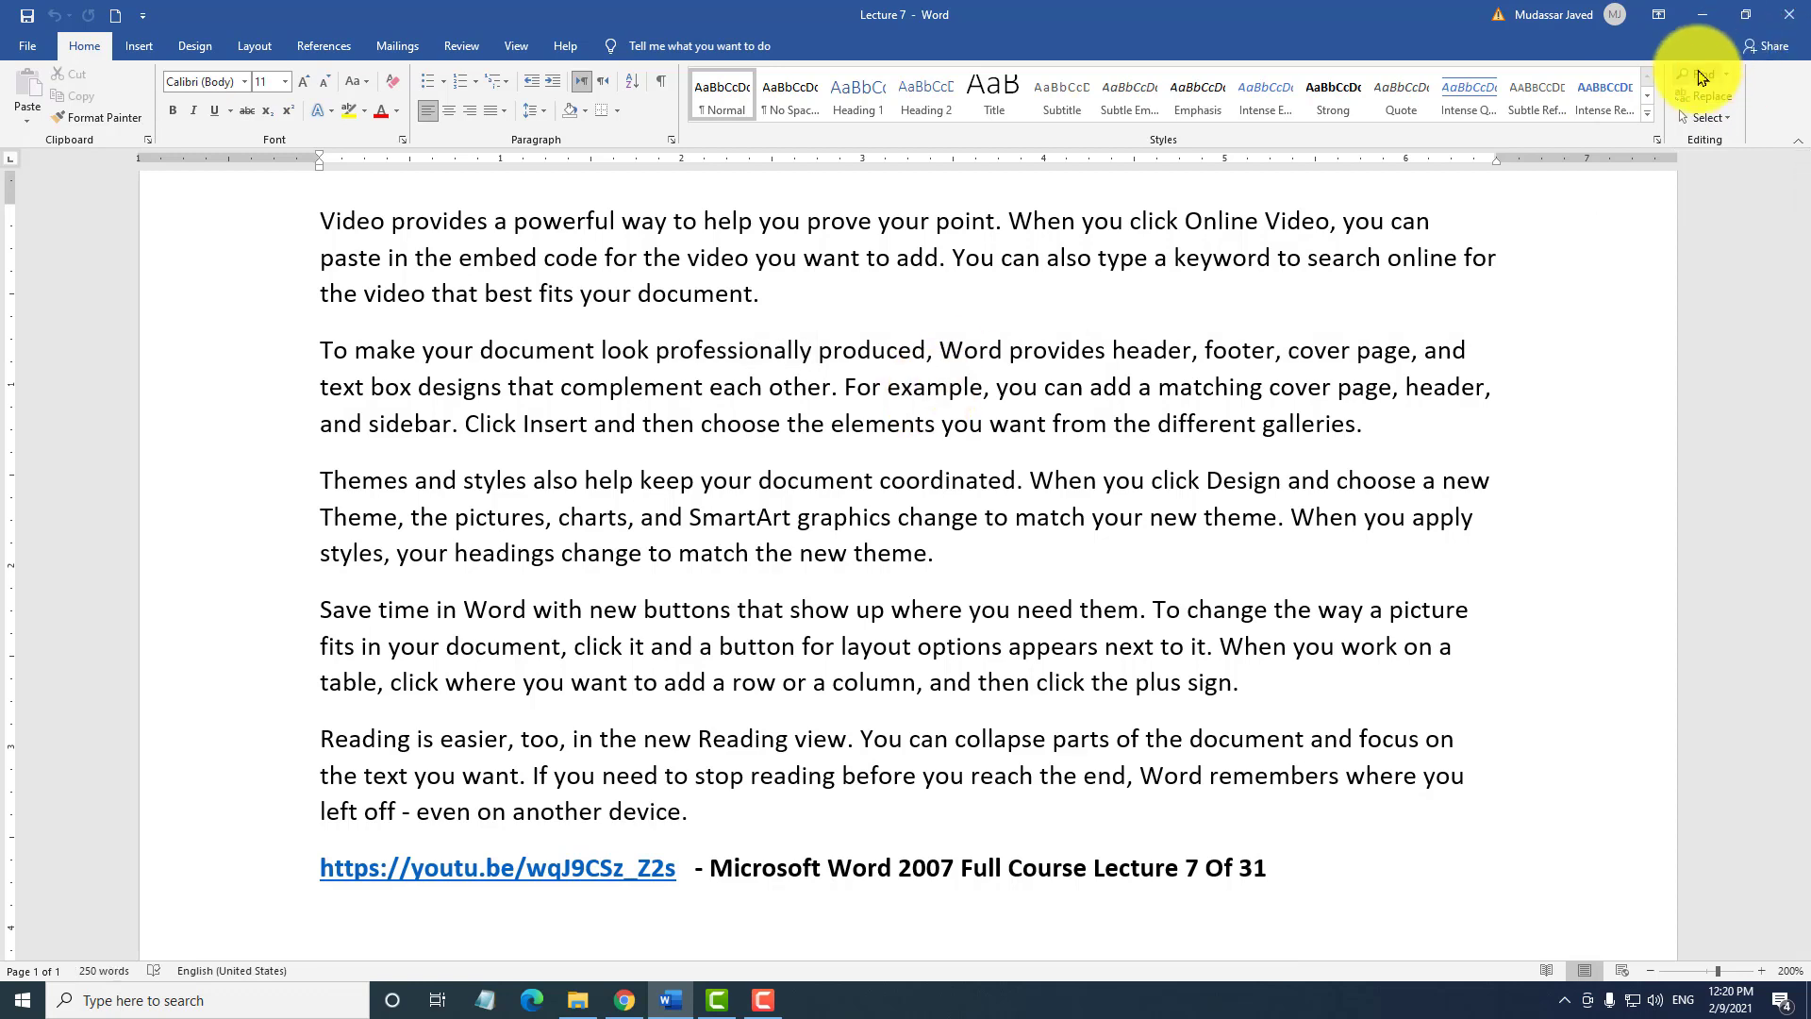
pyautogui.click(1700, 75)
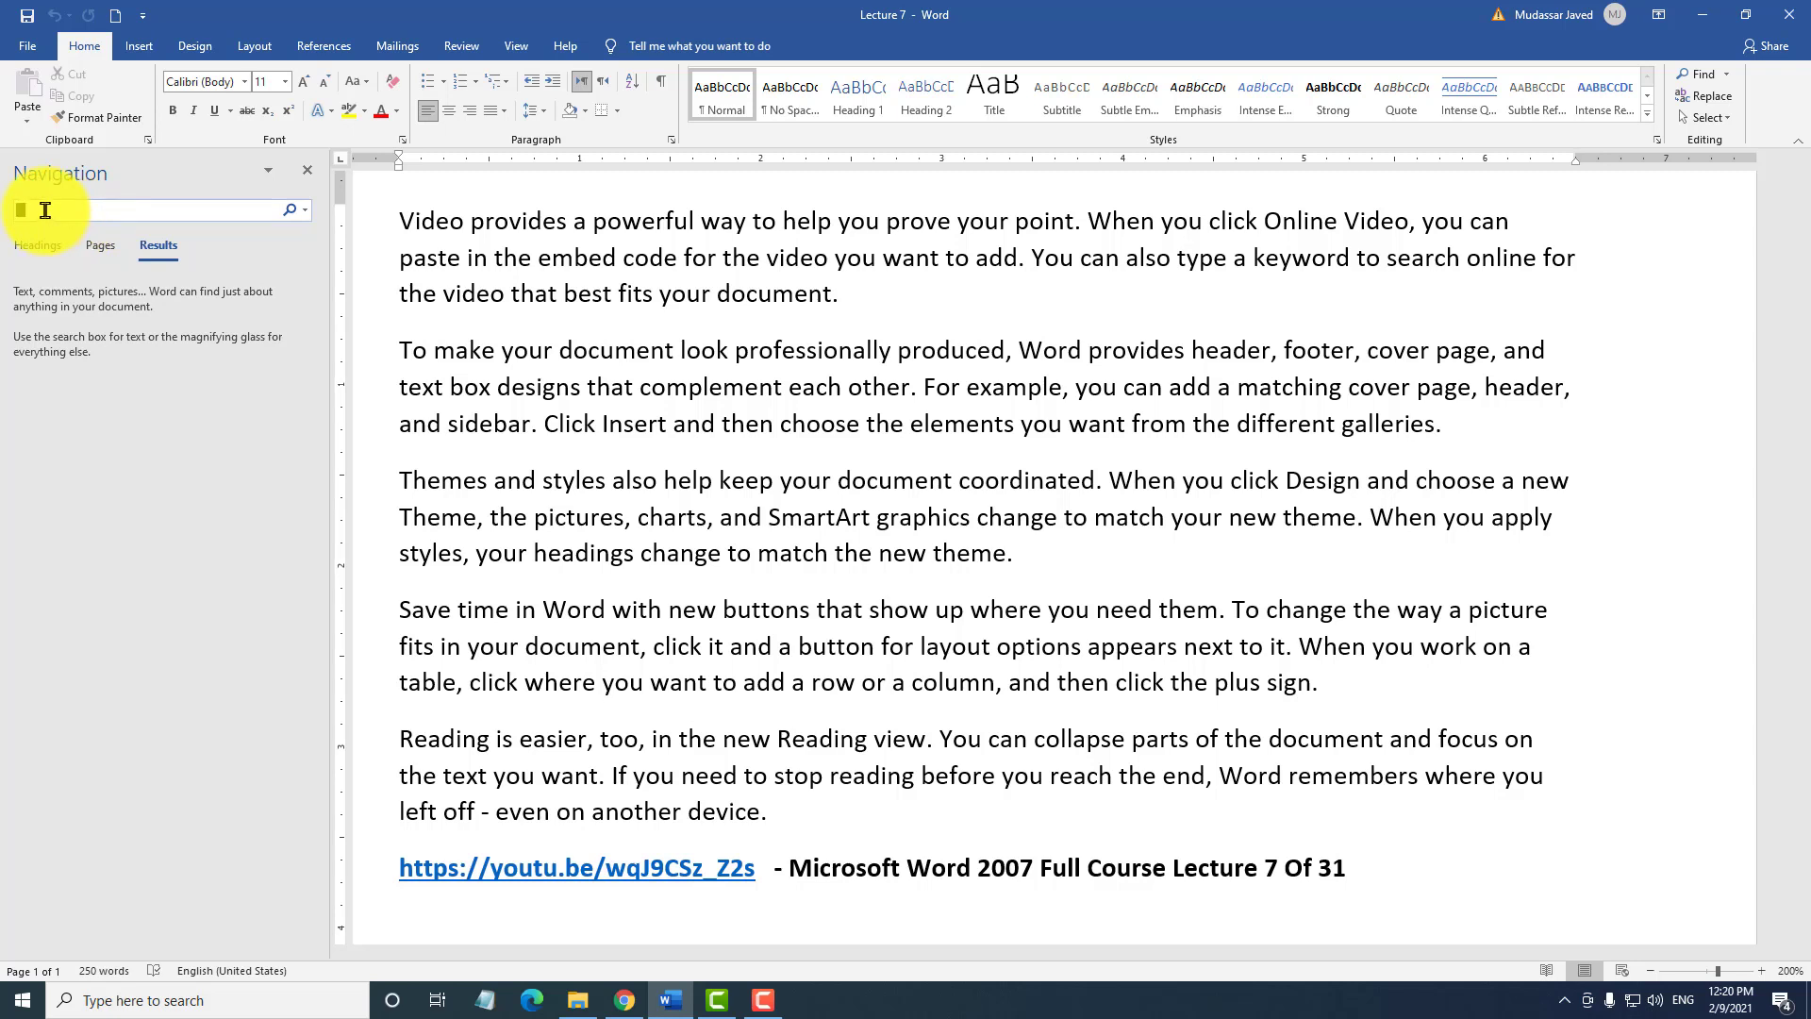
pyautogui.write('help')
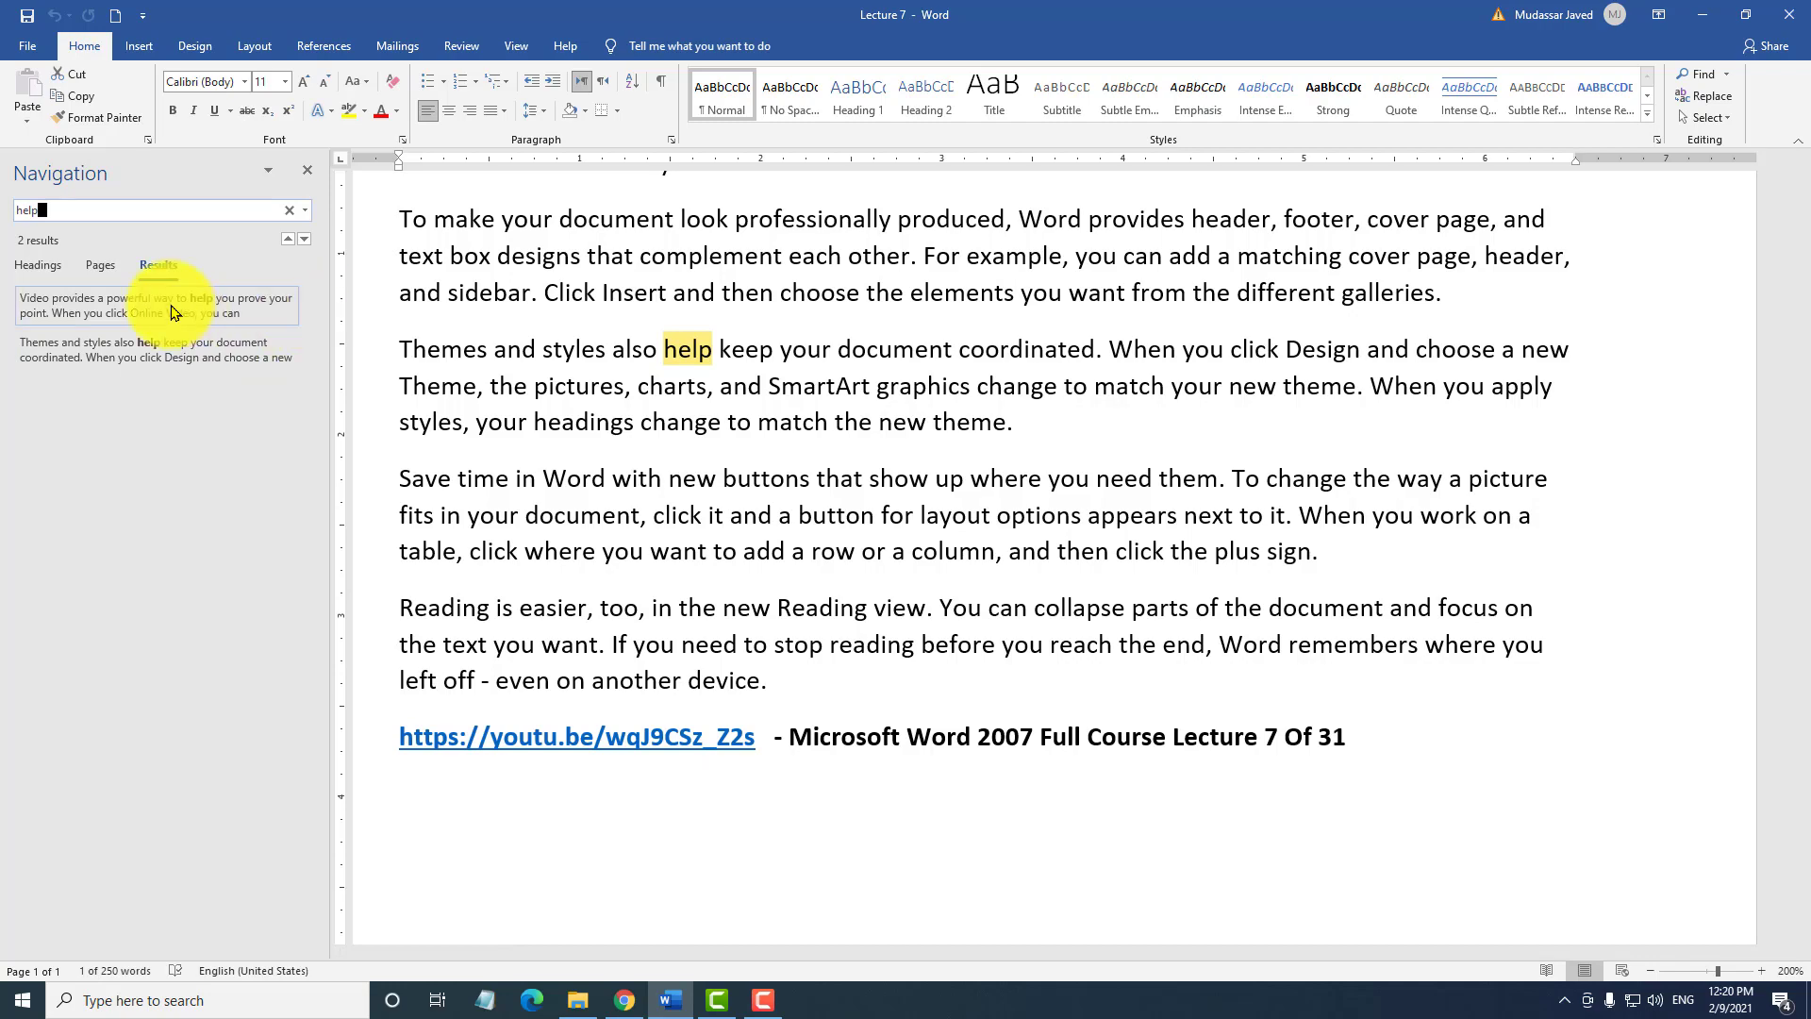
pyautogui.click(172, 311)
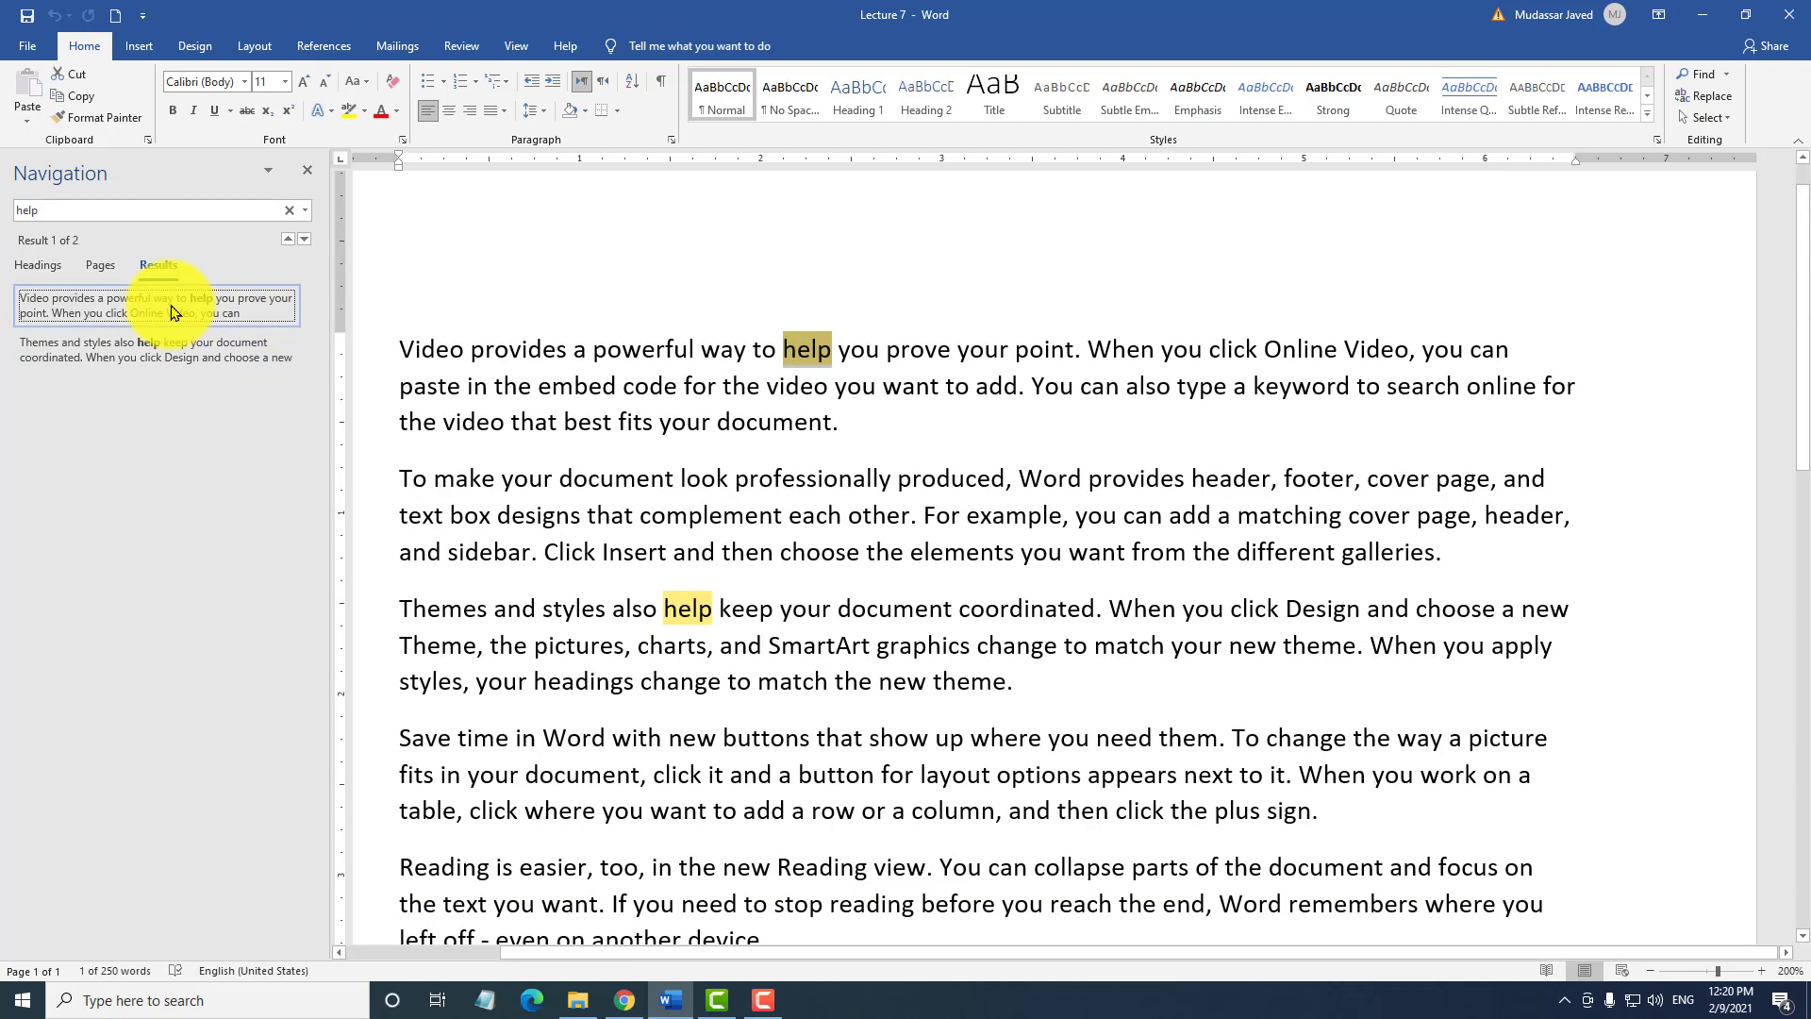
pyautogui.click(137, 351)
pyautogui.scroll(3, 748, 422)
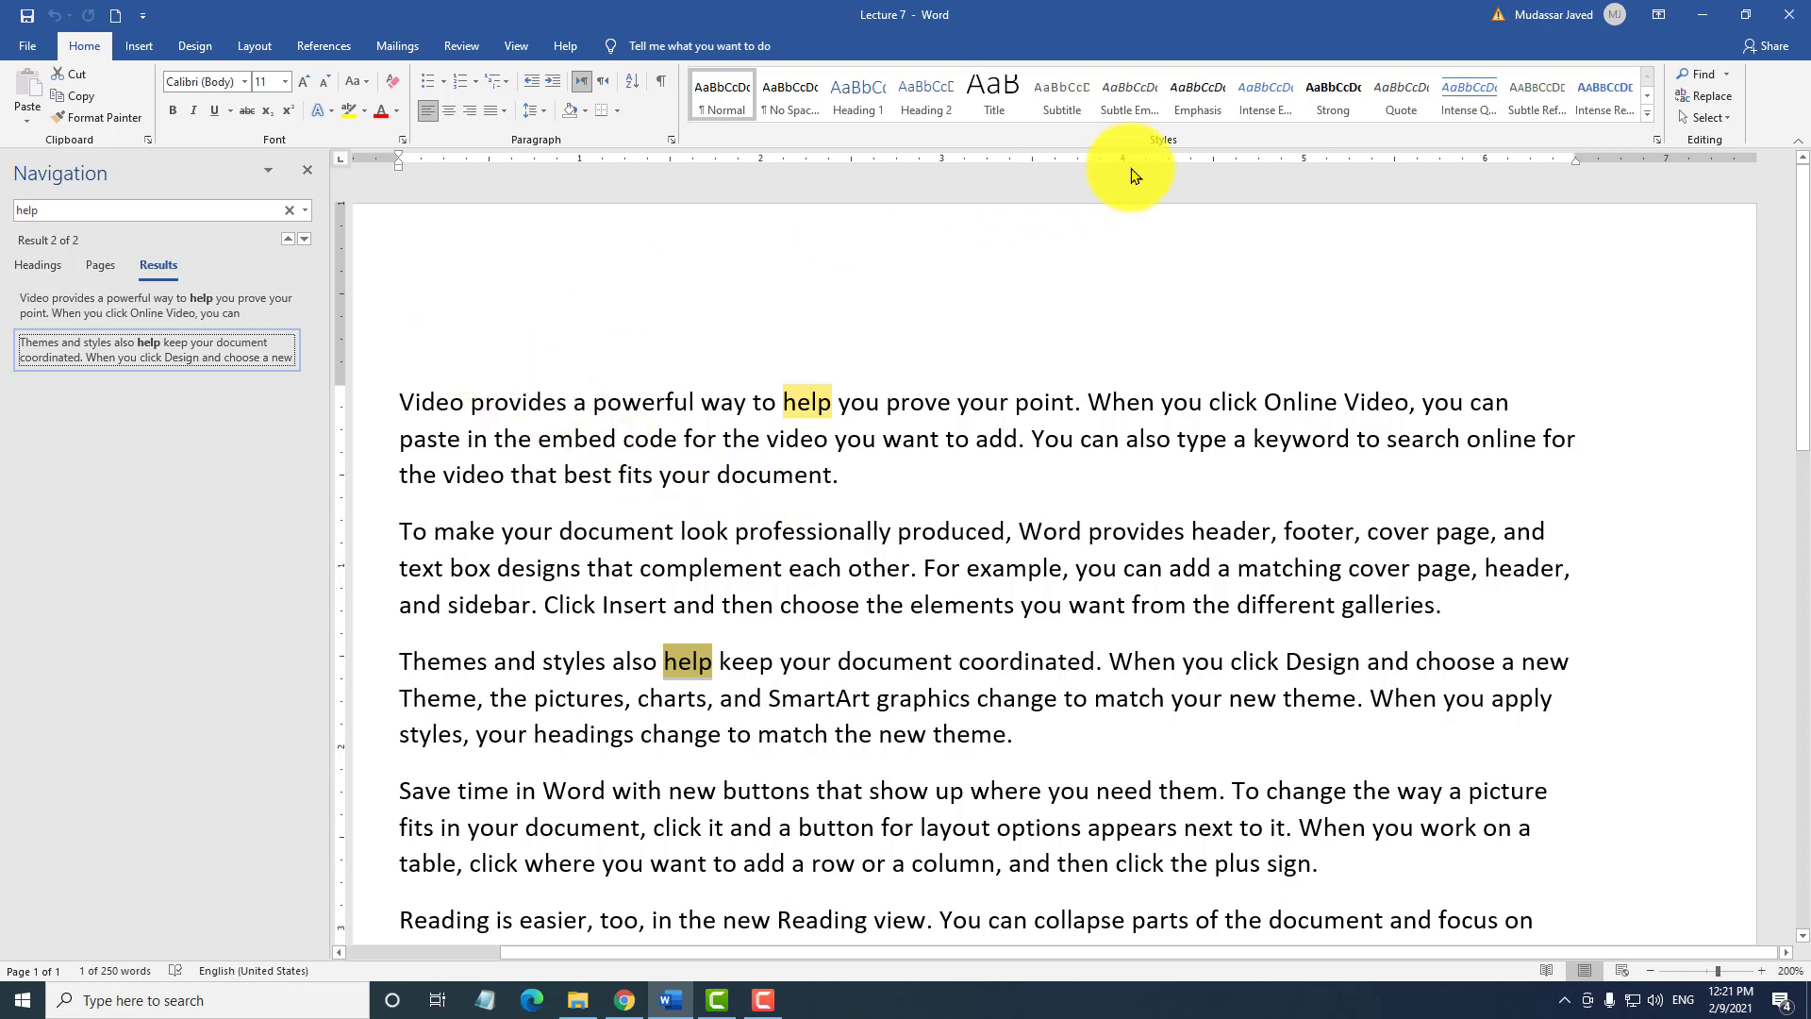
# Open Find and Replace, look over its Find, Replace and Go To options, and move the dialog away from the text.
pyautogui.click(1722, 98)
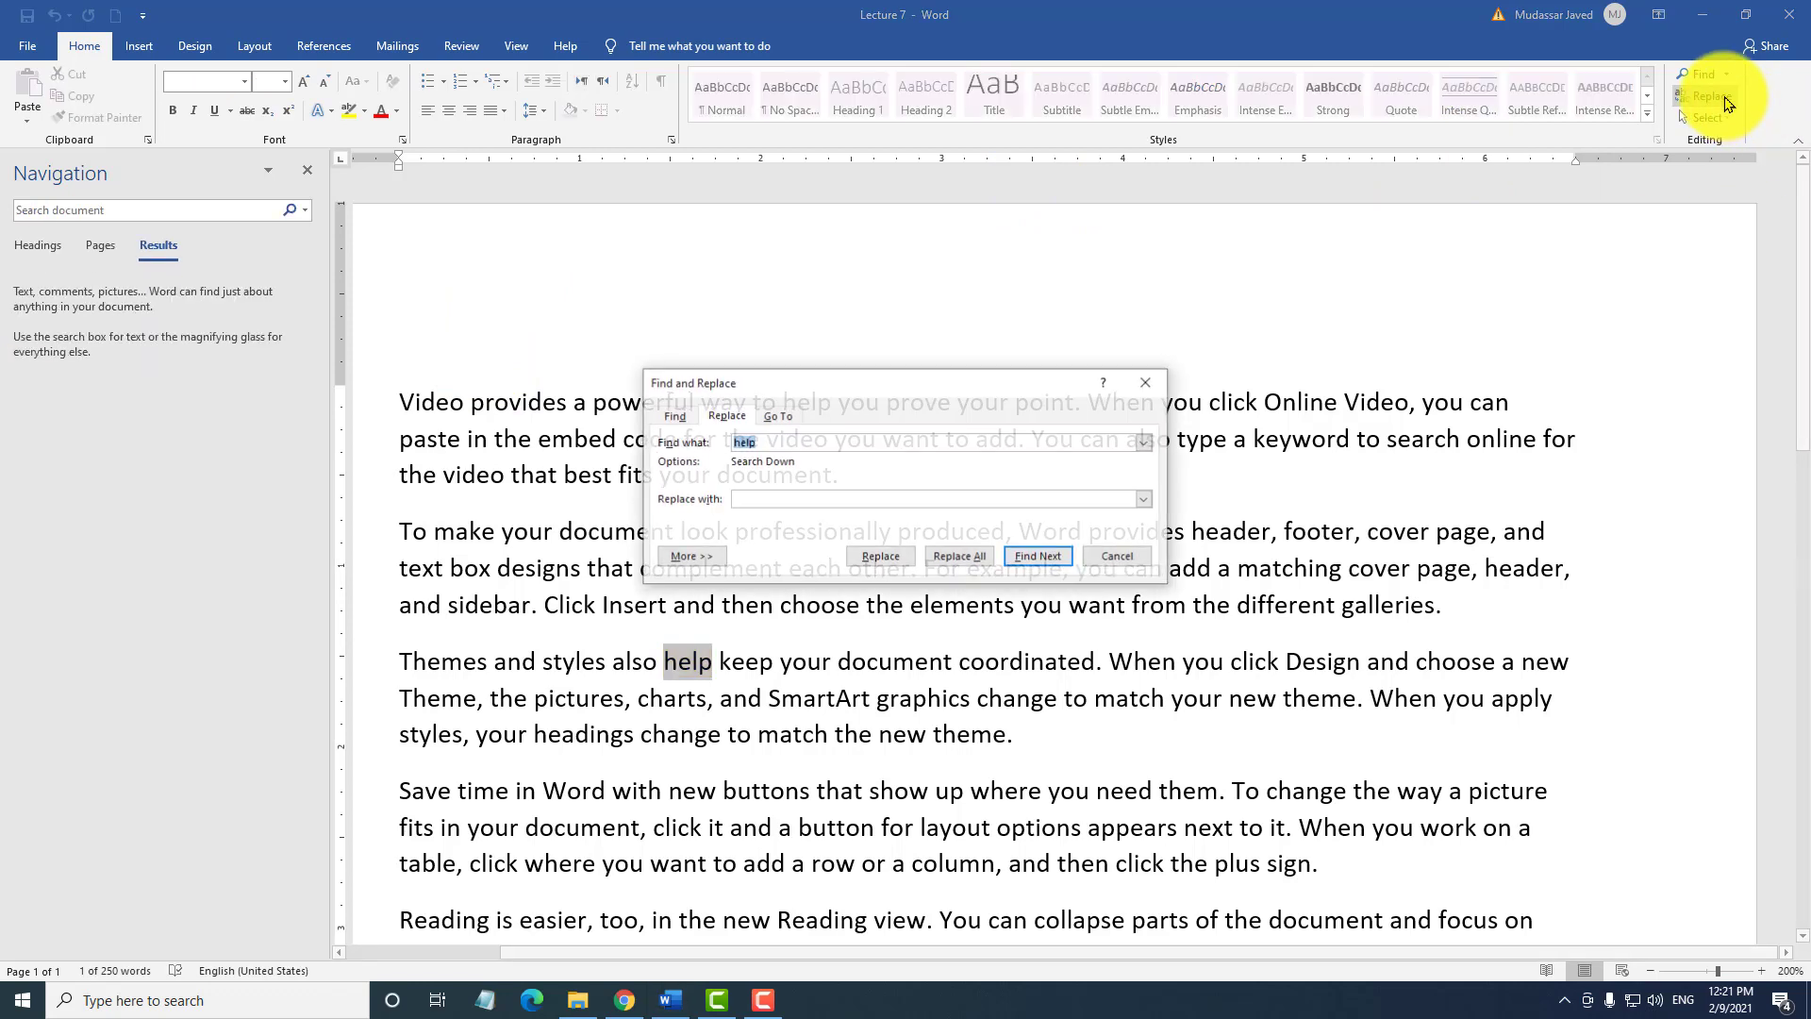
pyautogui.moveTo(873, 383); pyautogui.dragTo(1139, 274)
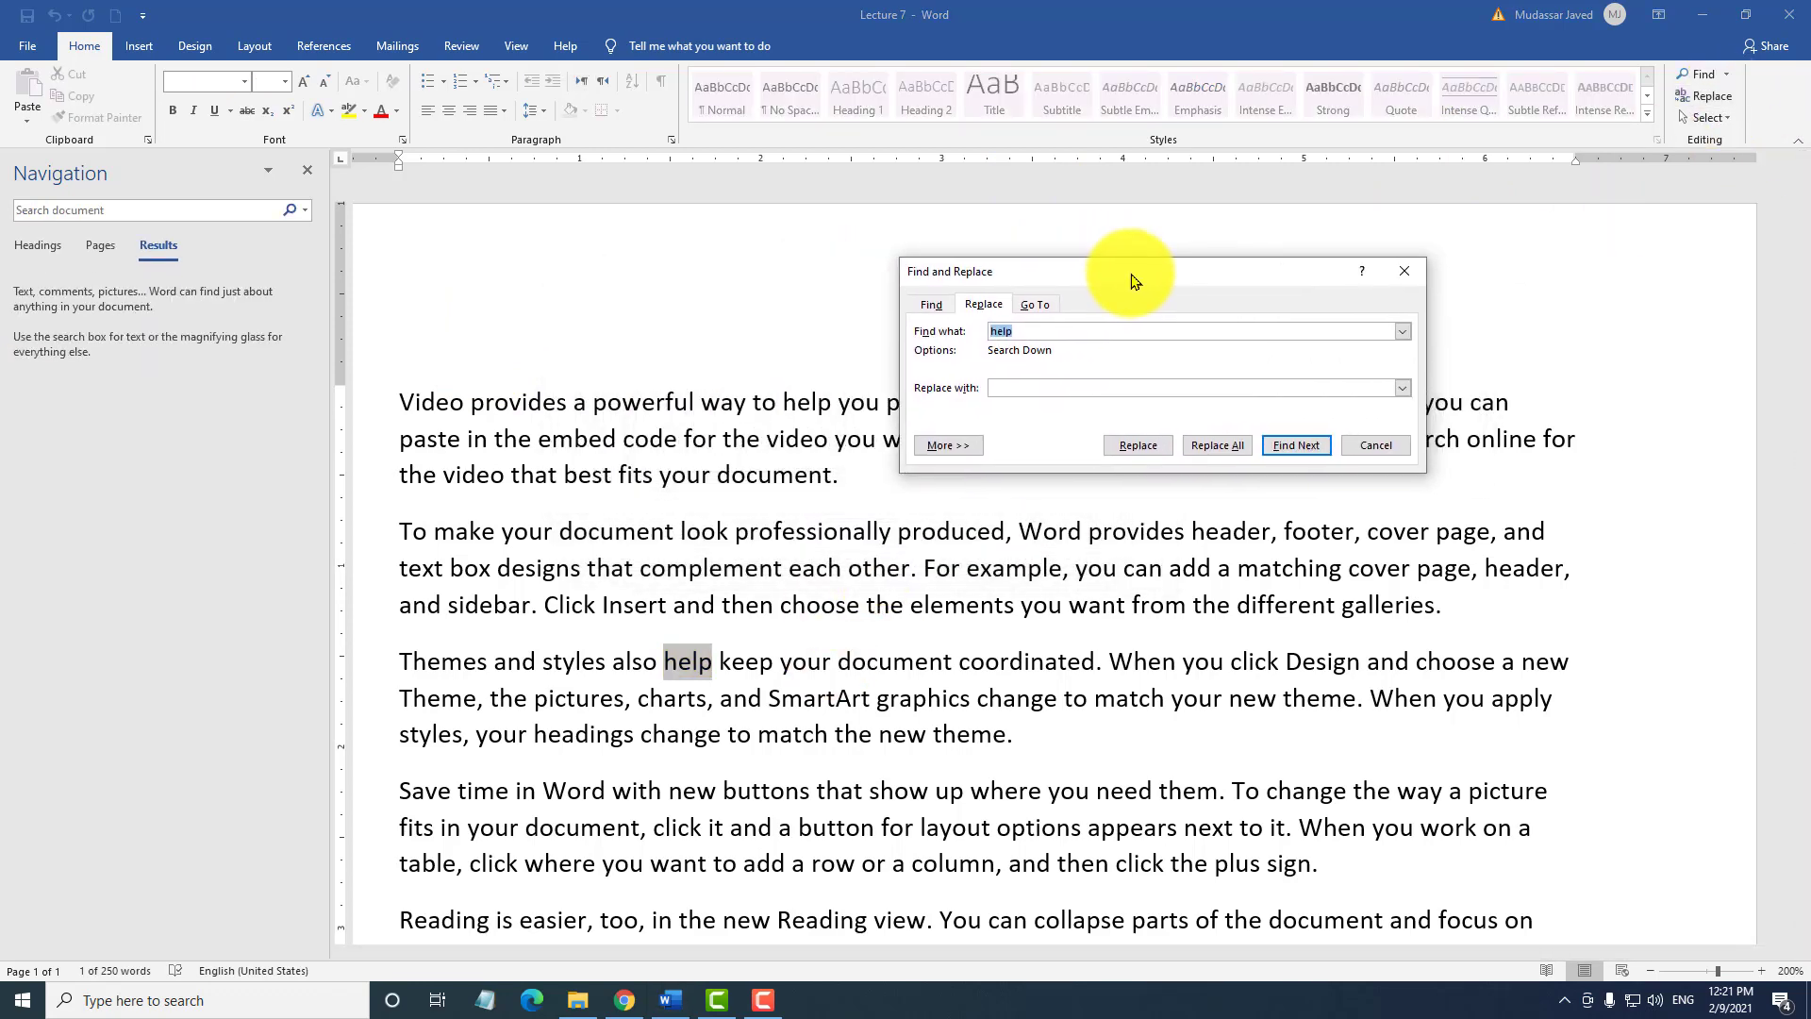
pyautogui.click(932, 311)
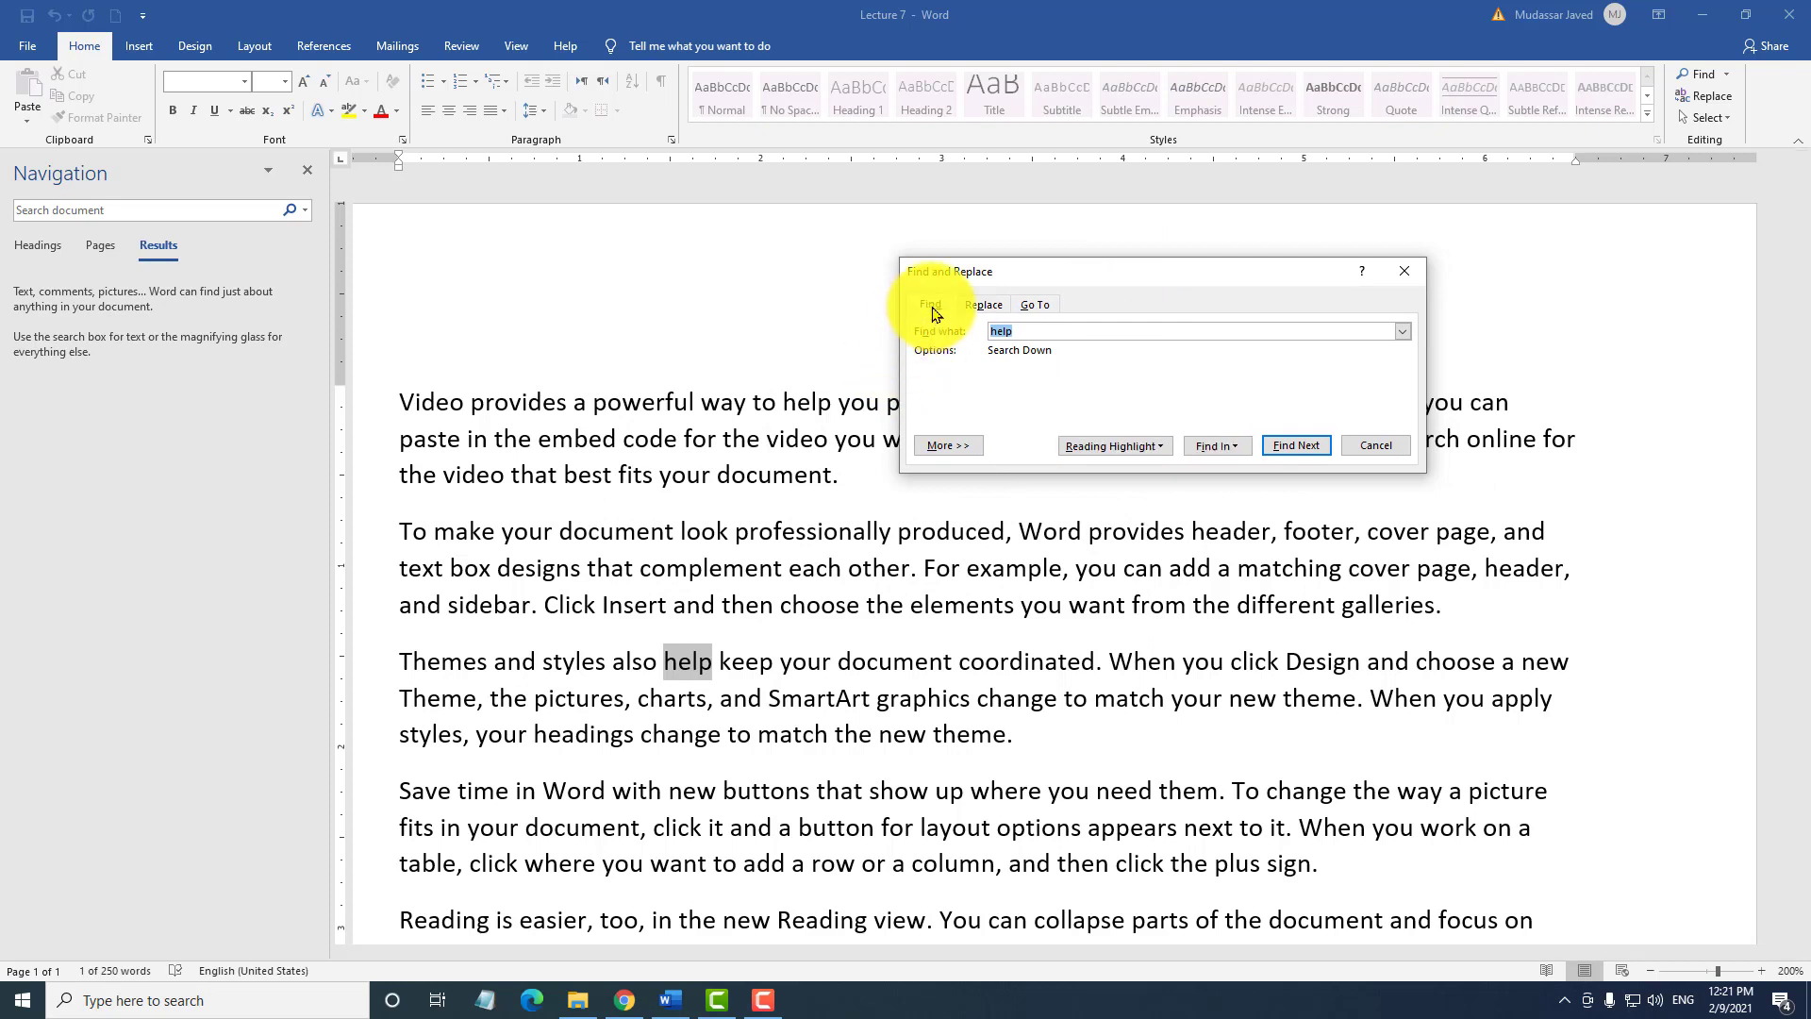
pyautogui.click(983, 311)
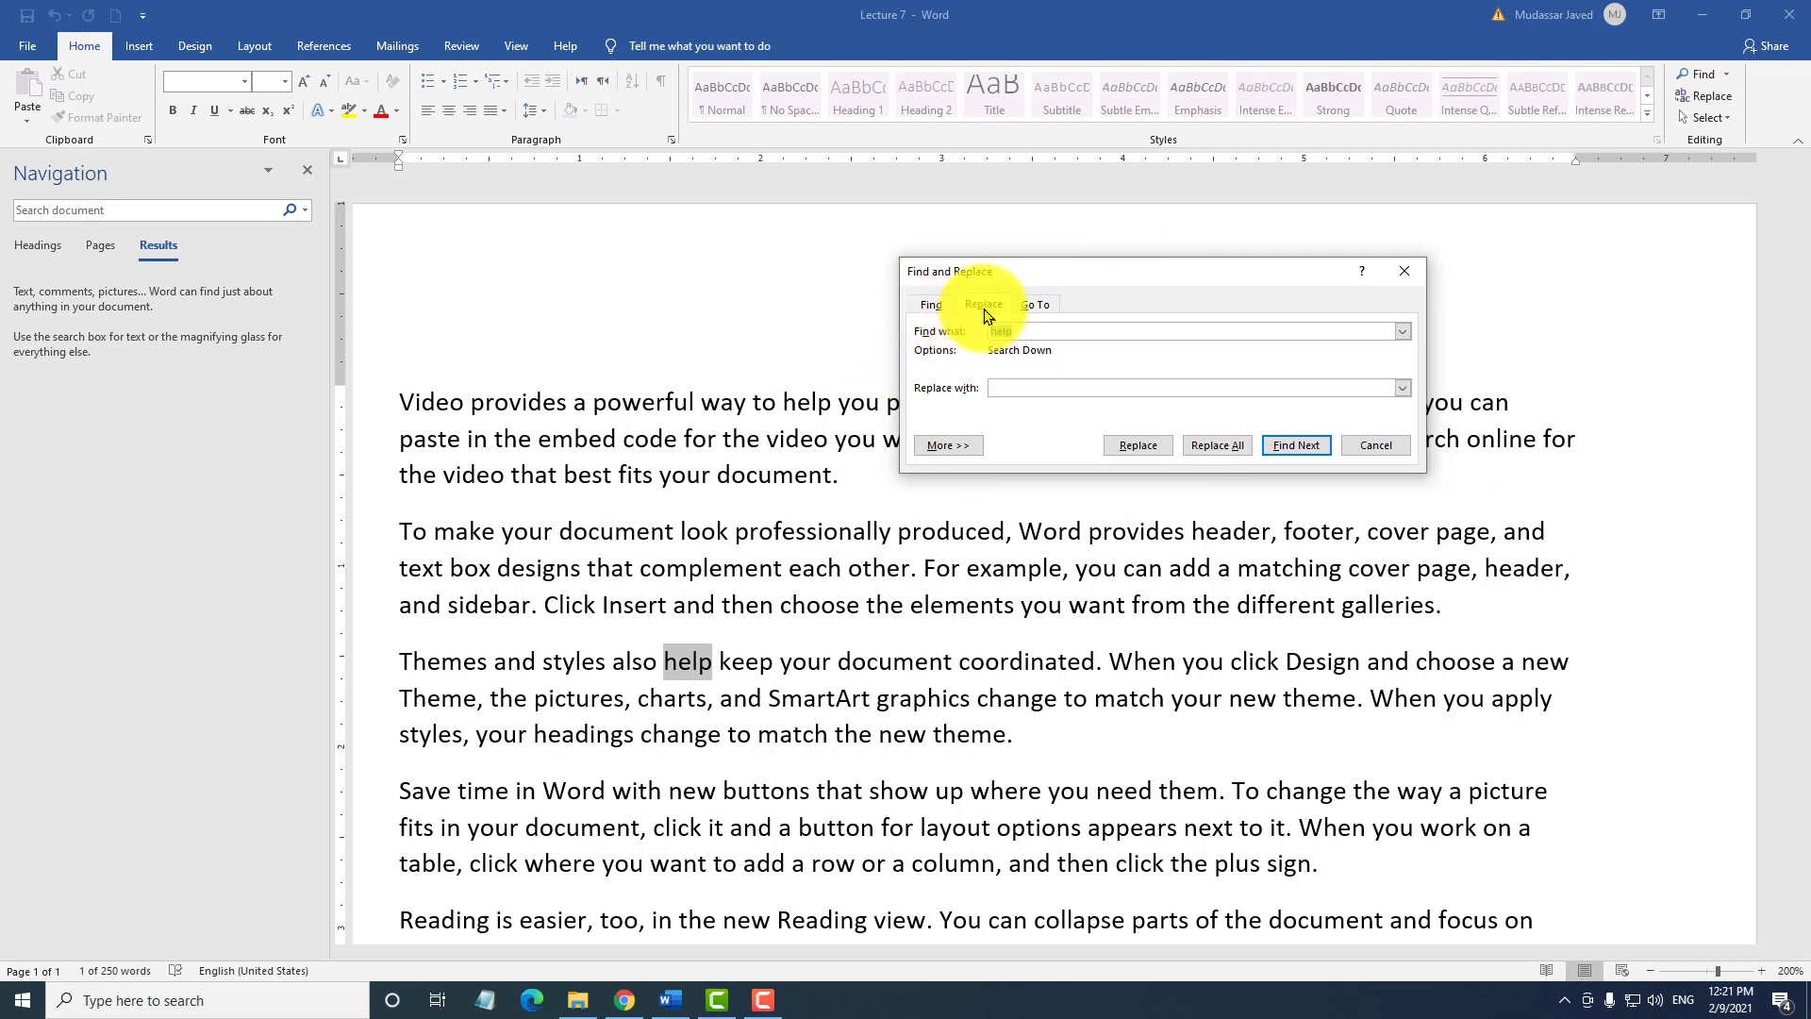
pyautogui.click(1044, 307)
pyautogui.moveTo(1133, 278); pyautogui.dragTo(1268, 259)
pyautogui.click(1070, 286)
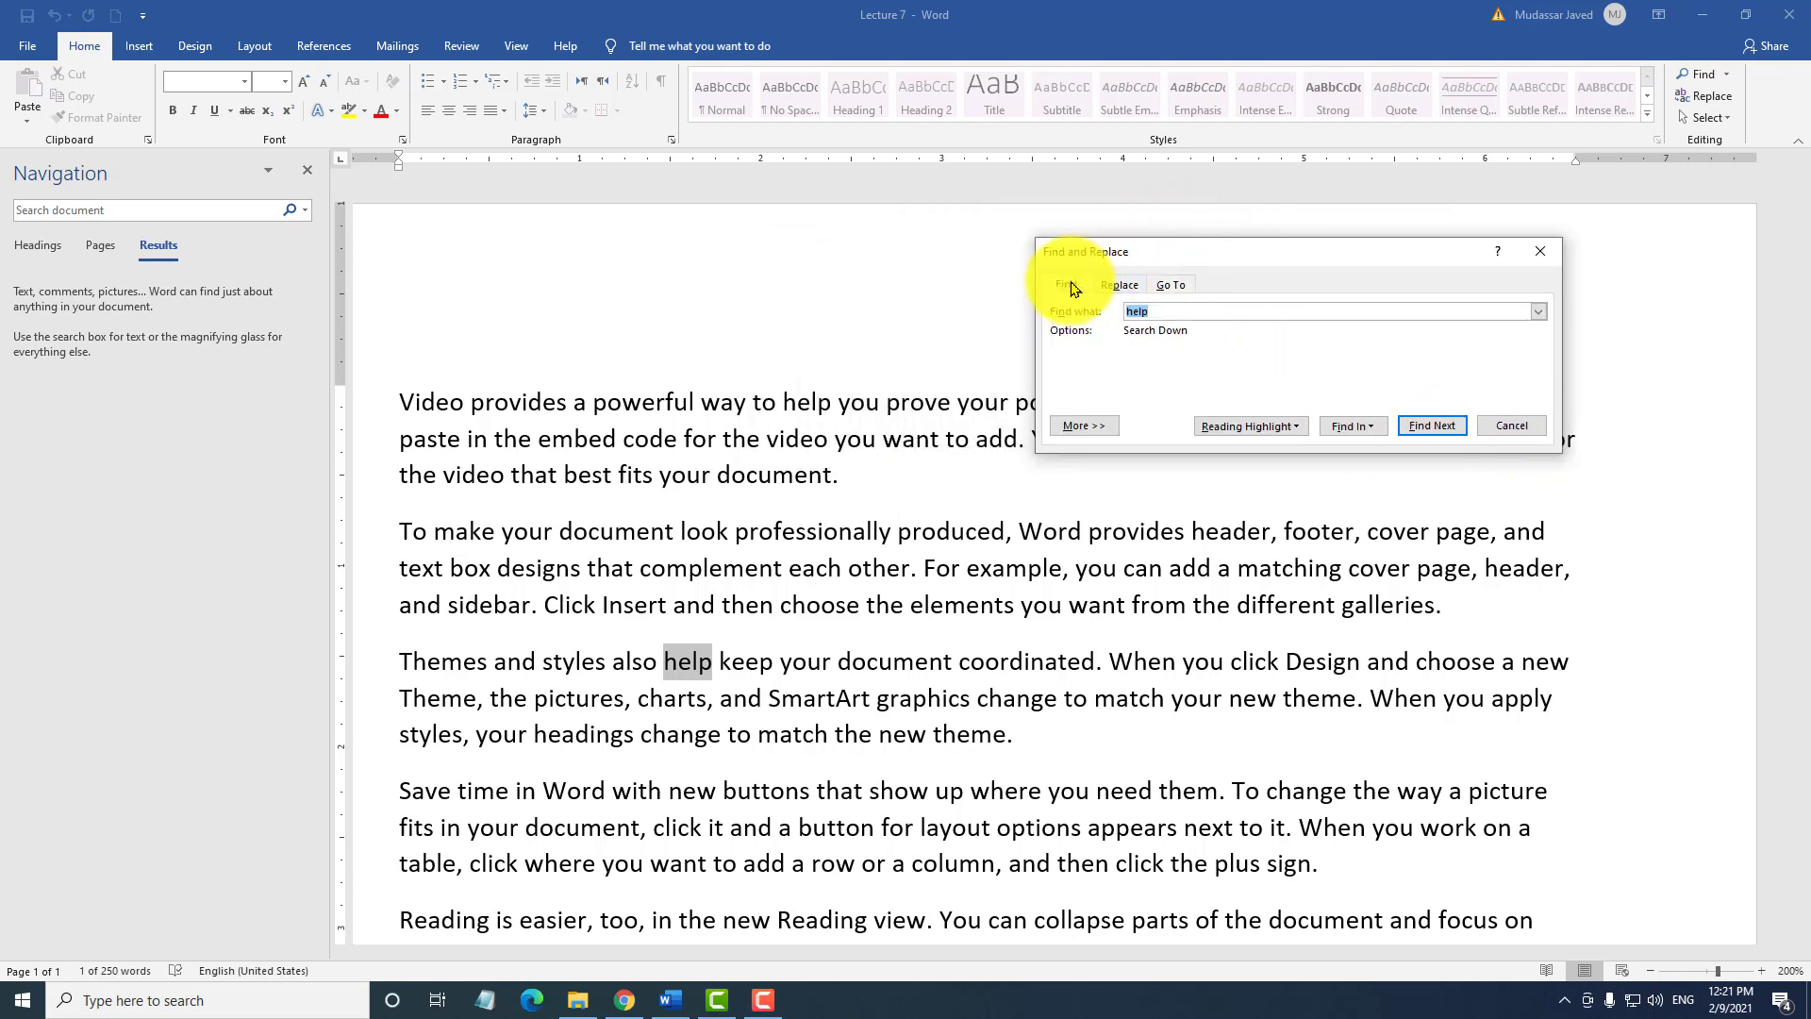
# Find the occurrences of "help" one after another from the Find and Replace dialog.
pyautogui.click(1161, 312)
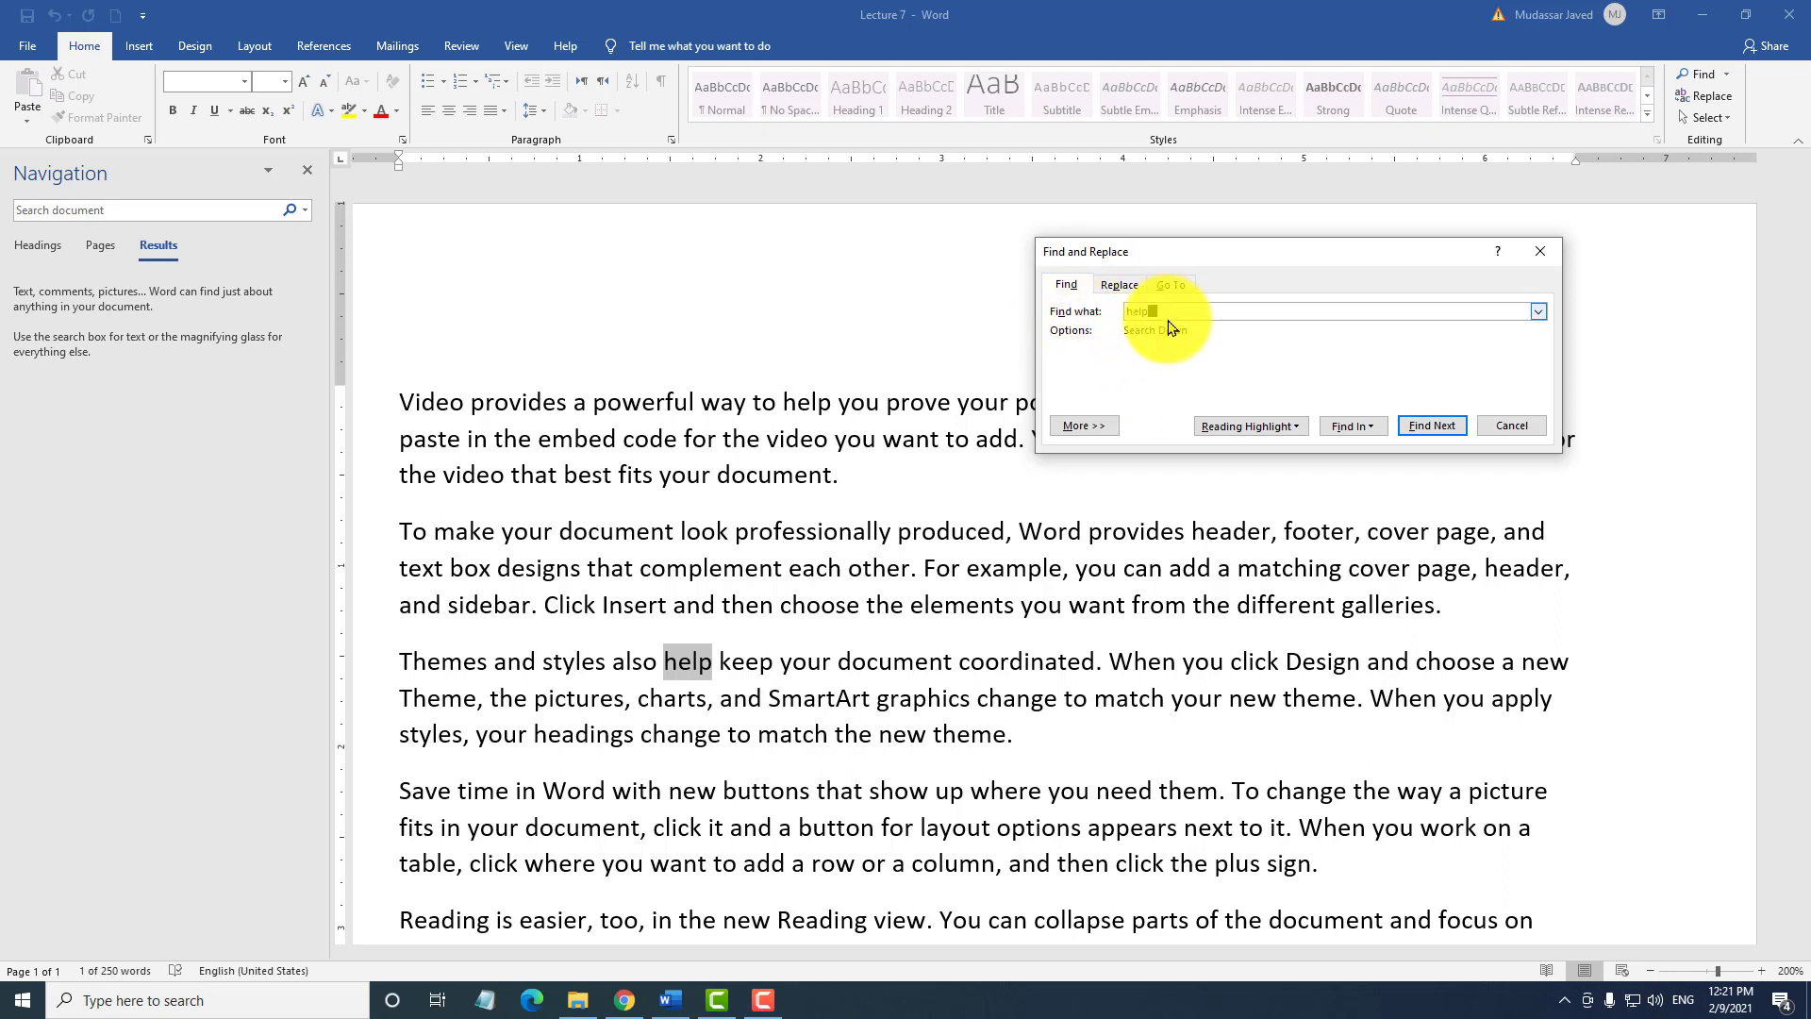
pyautogui.click(1434, 425)
pyautogui.click(873, 554)
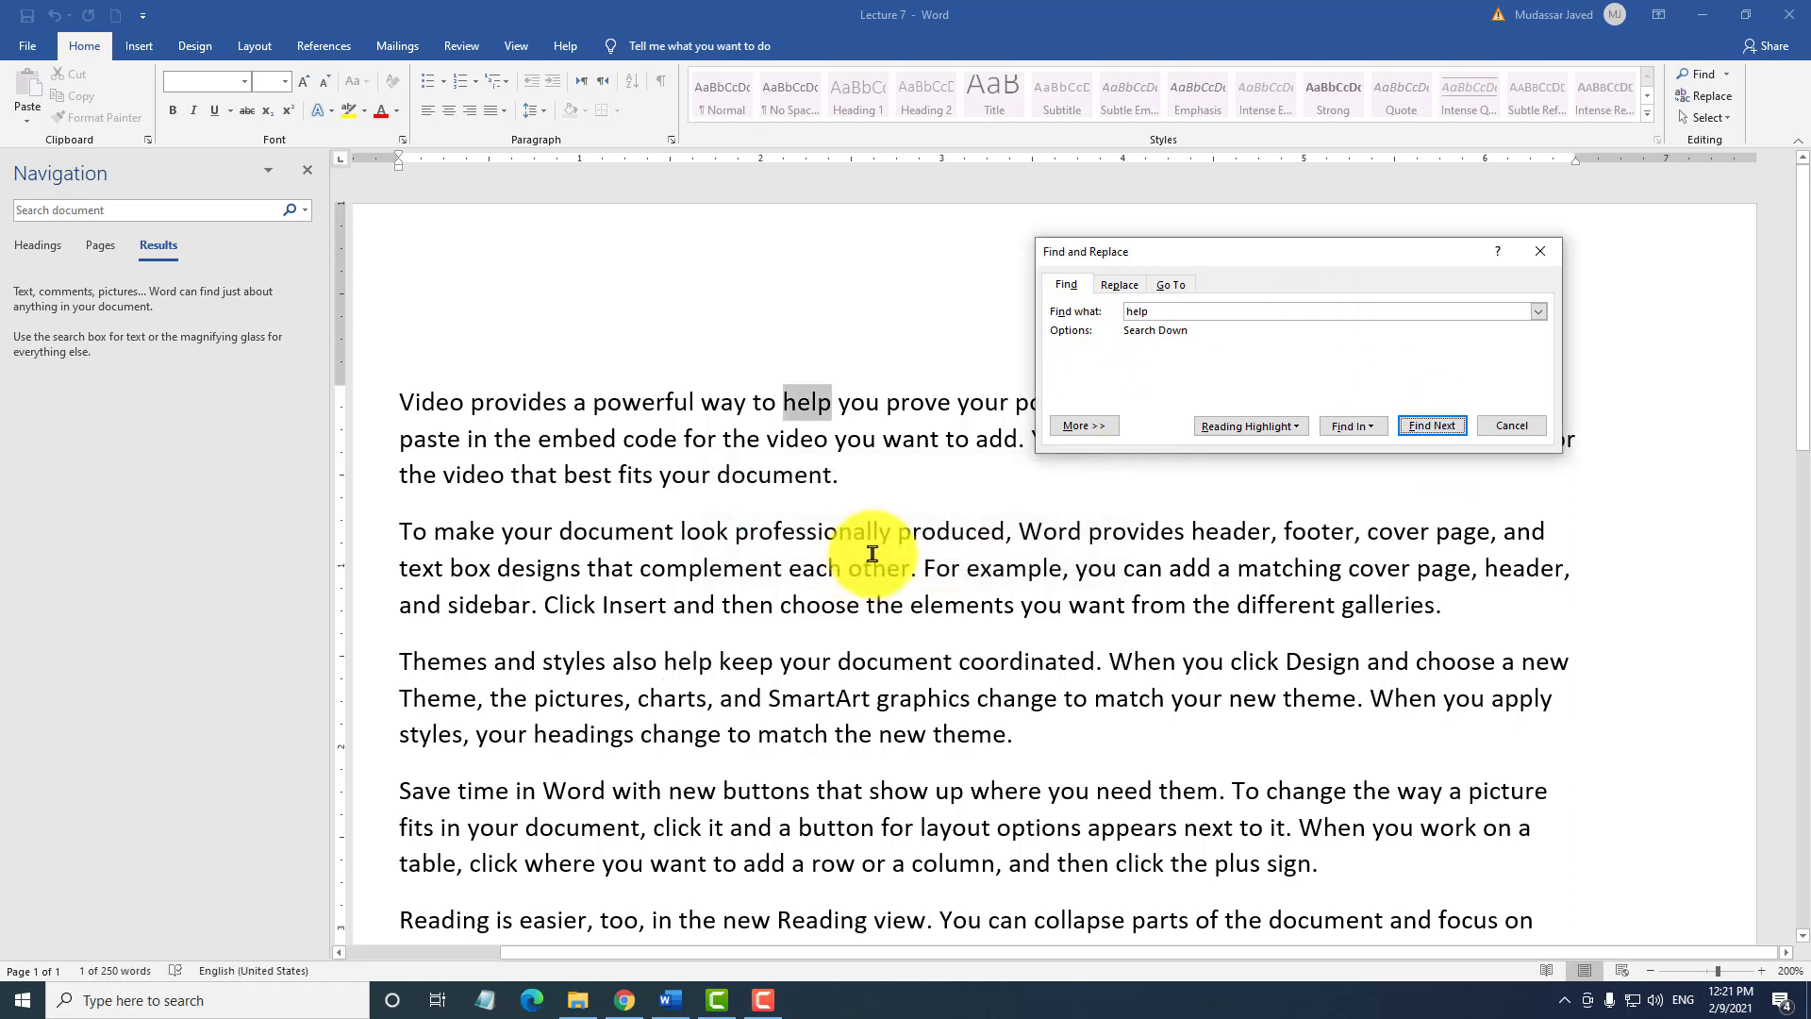
pyautogui.click(1436, 427)
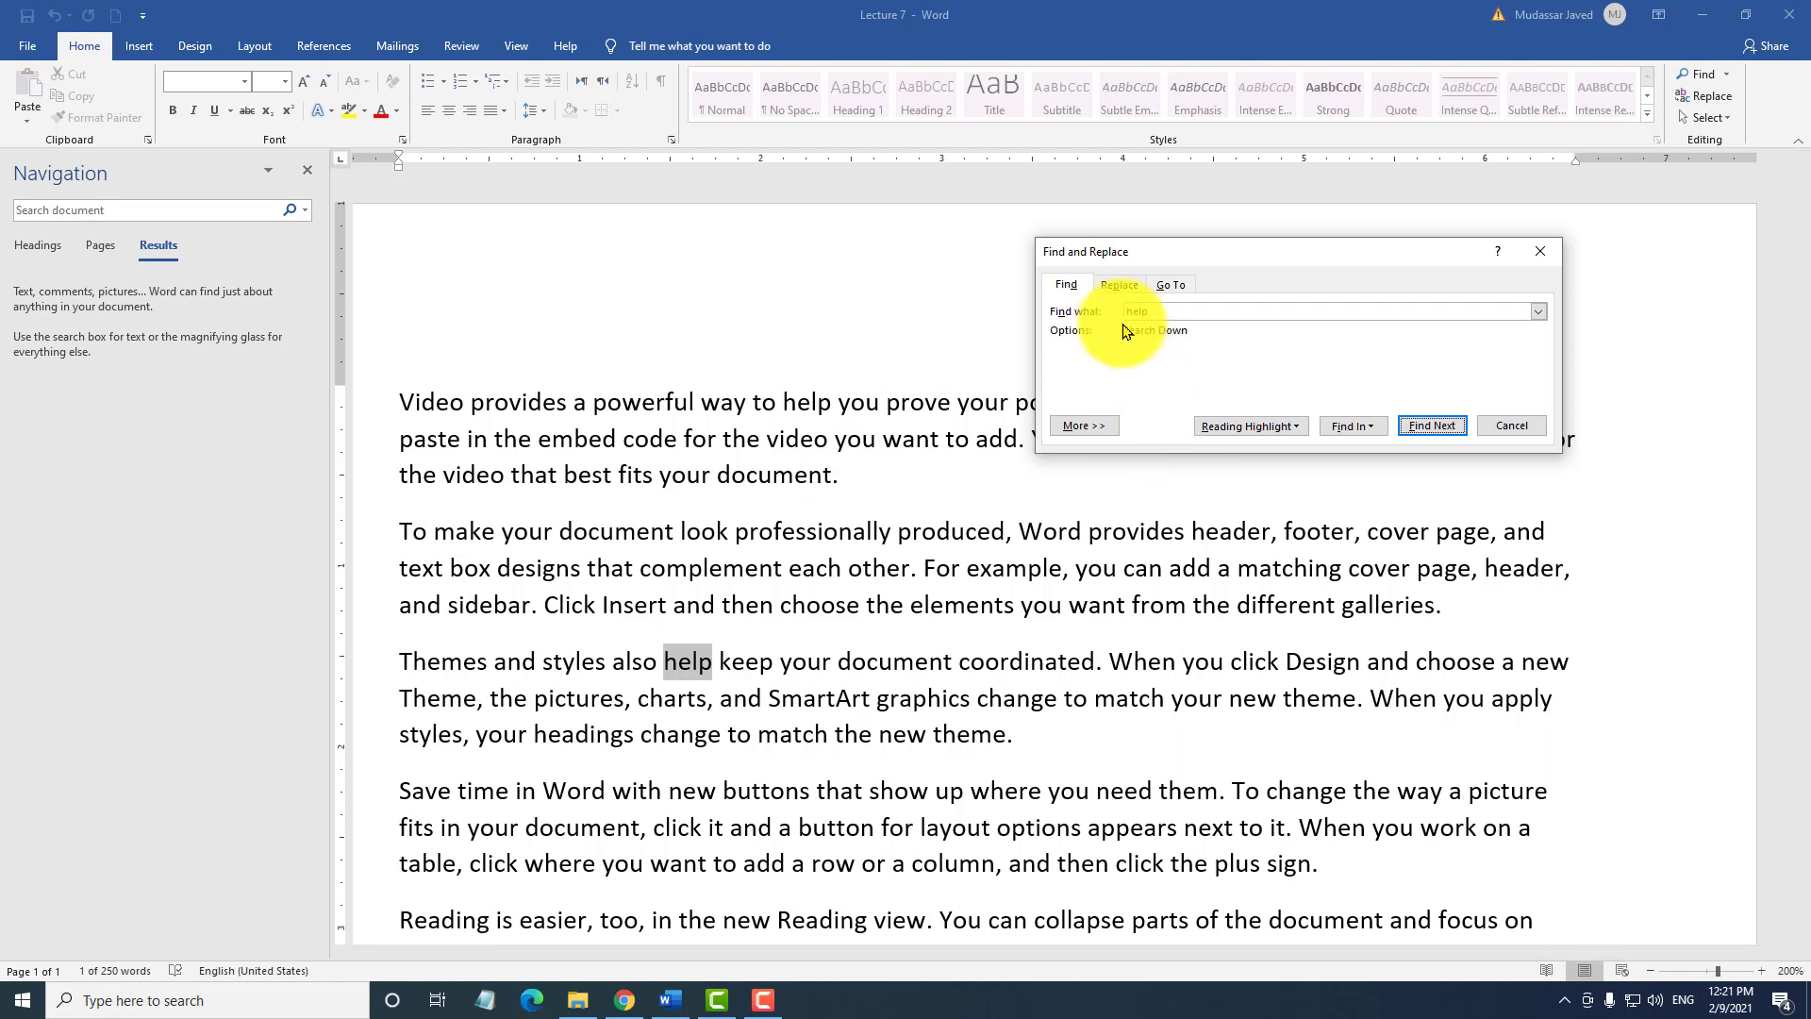
# Set "assistance" as the replacement for "help" and search for the next occurrence.
pyautogui.click(1119, 284)
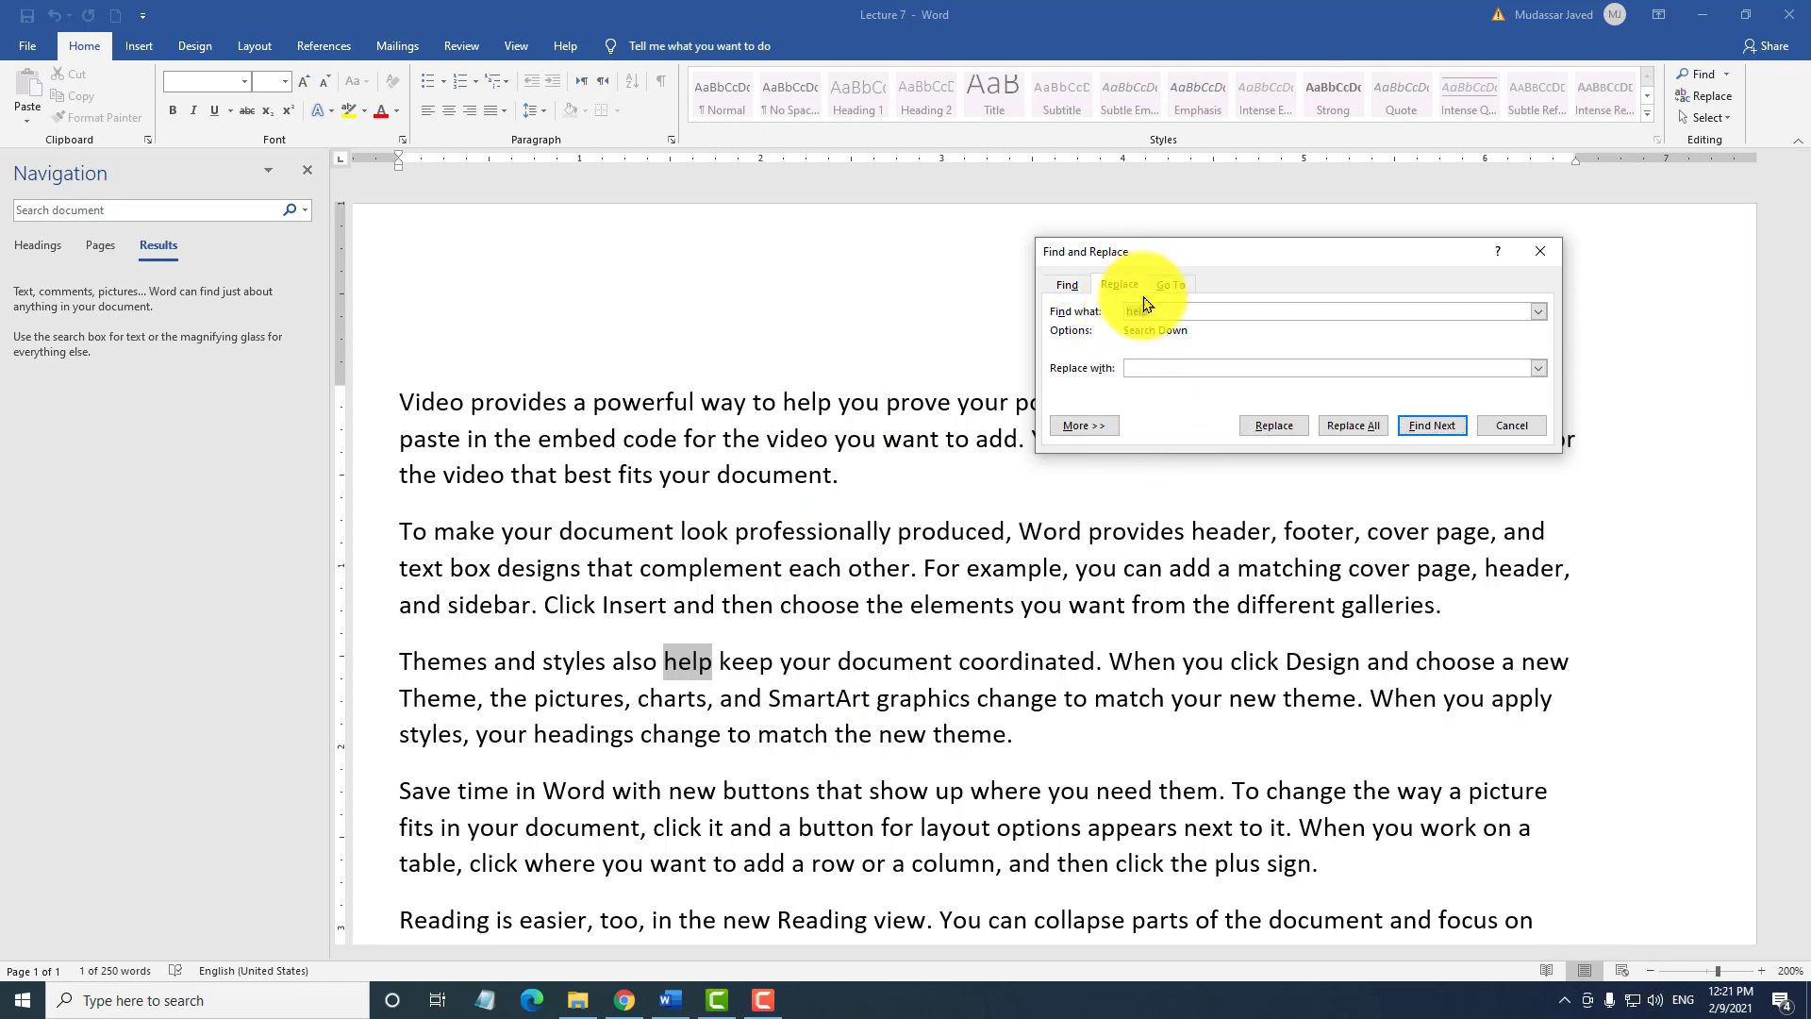
pyautogui.click(1167, 367)
pyautogui.doubleClick(1172, 368)
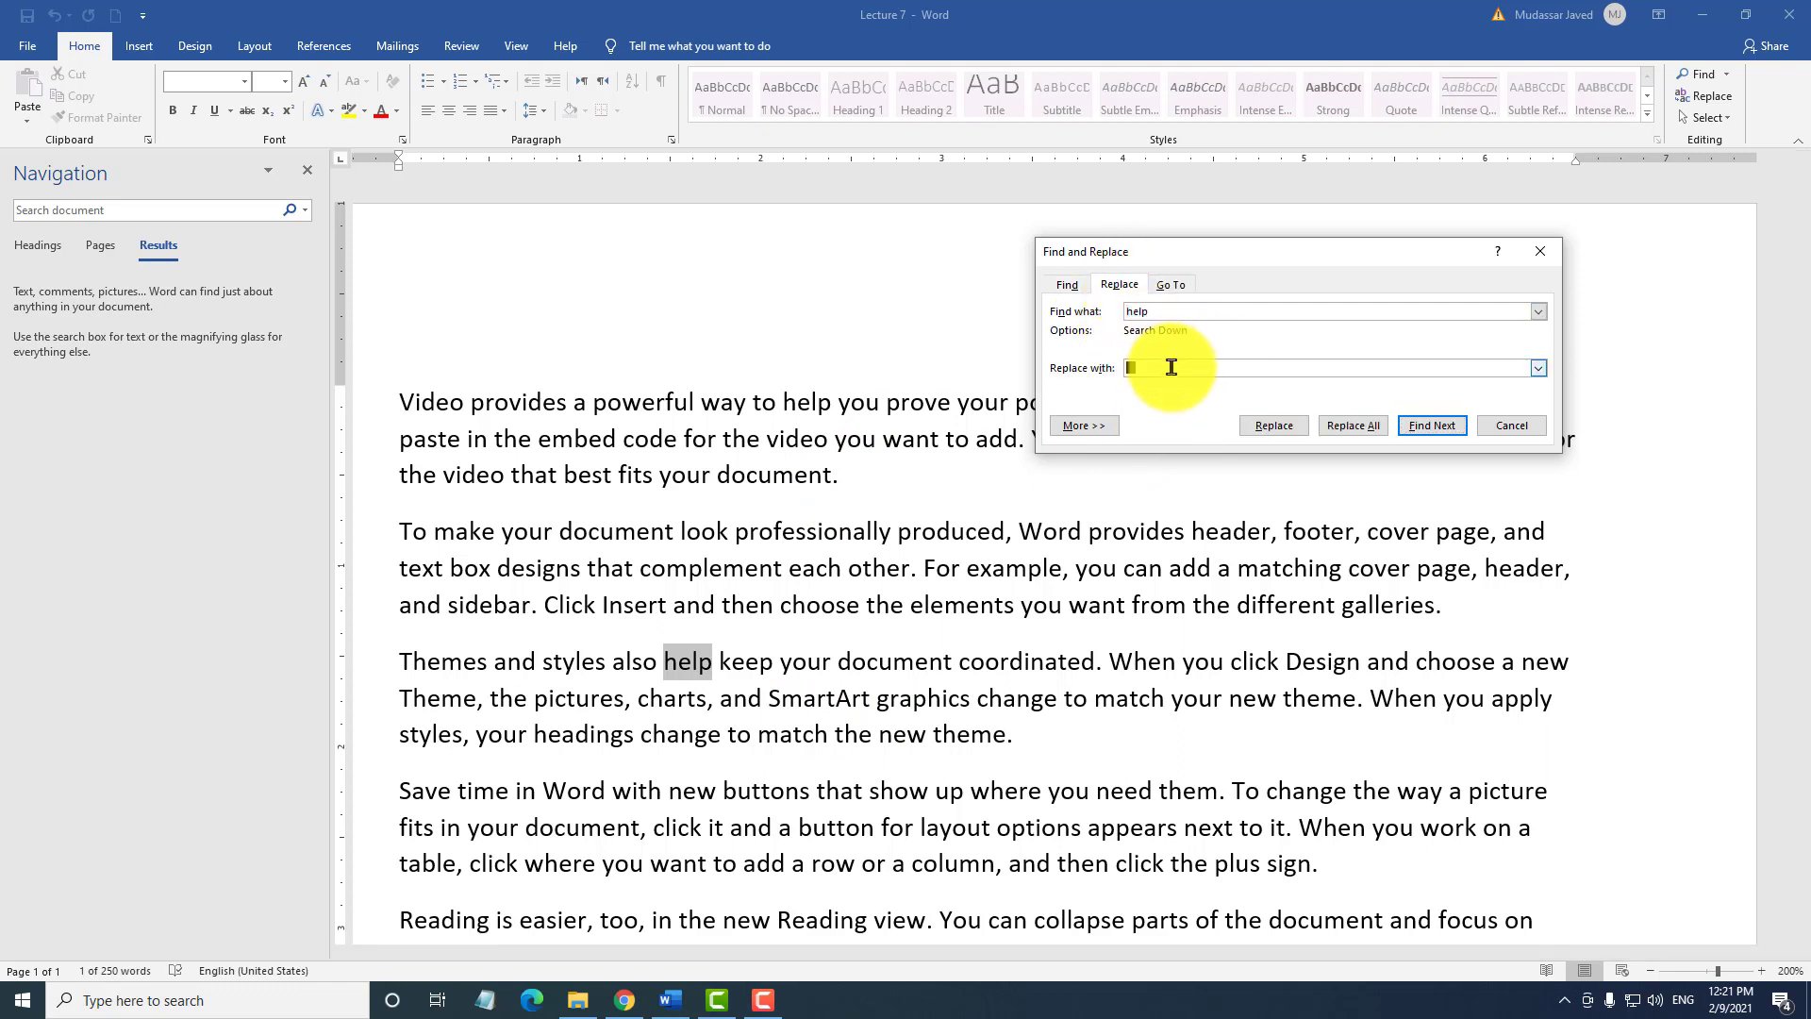
pyautogui.write('assistance')
pyautogui.click(1432, 426)
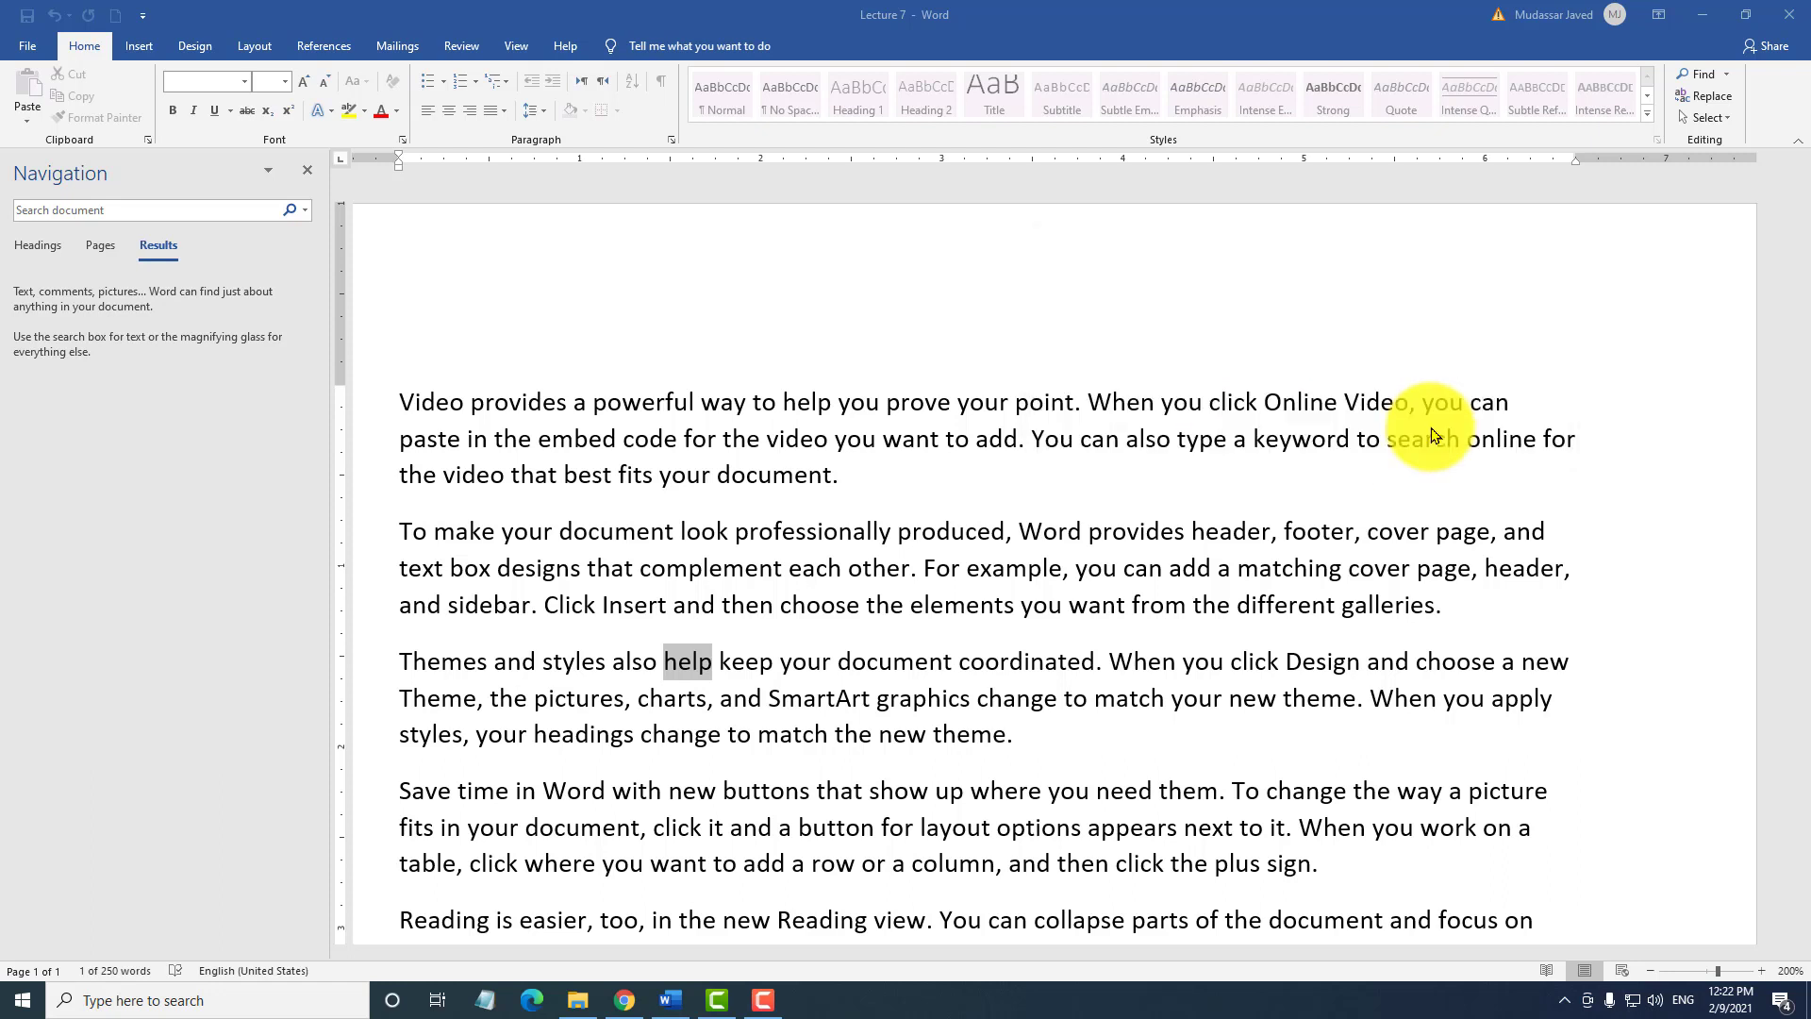
pyautogui.click(912, 552)
pyautogui.scroll(-4, 1056, 726)
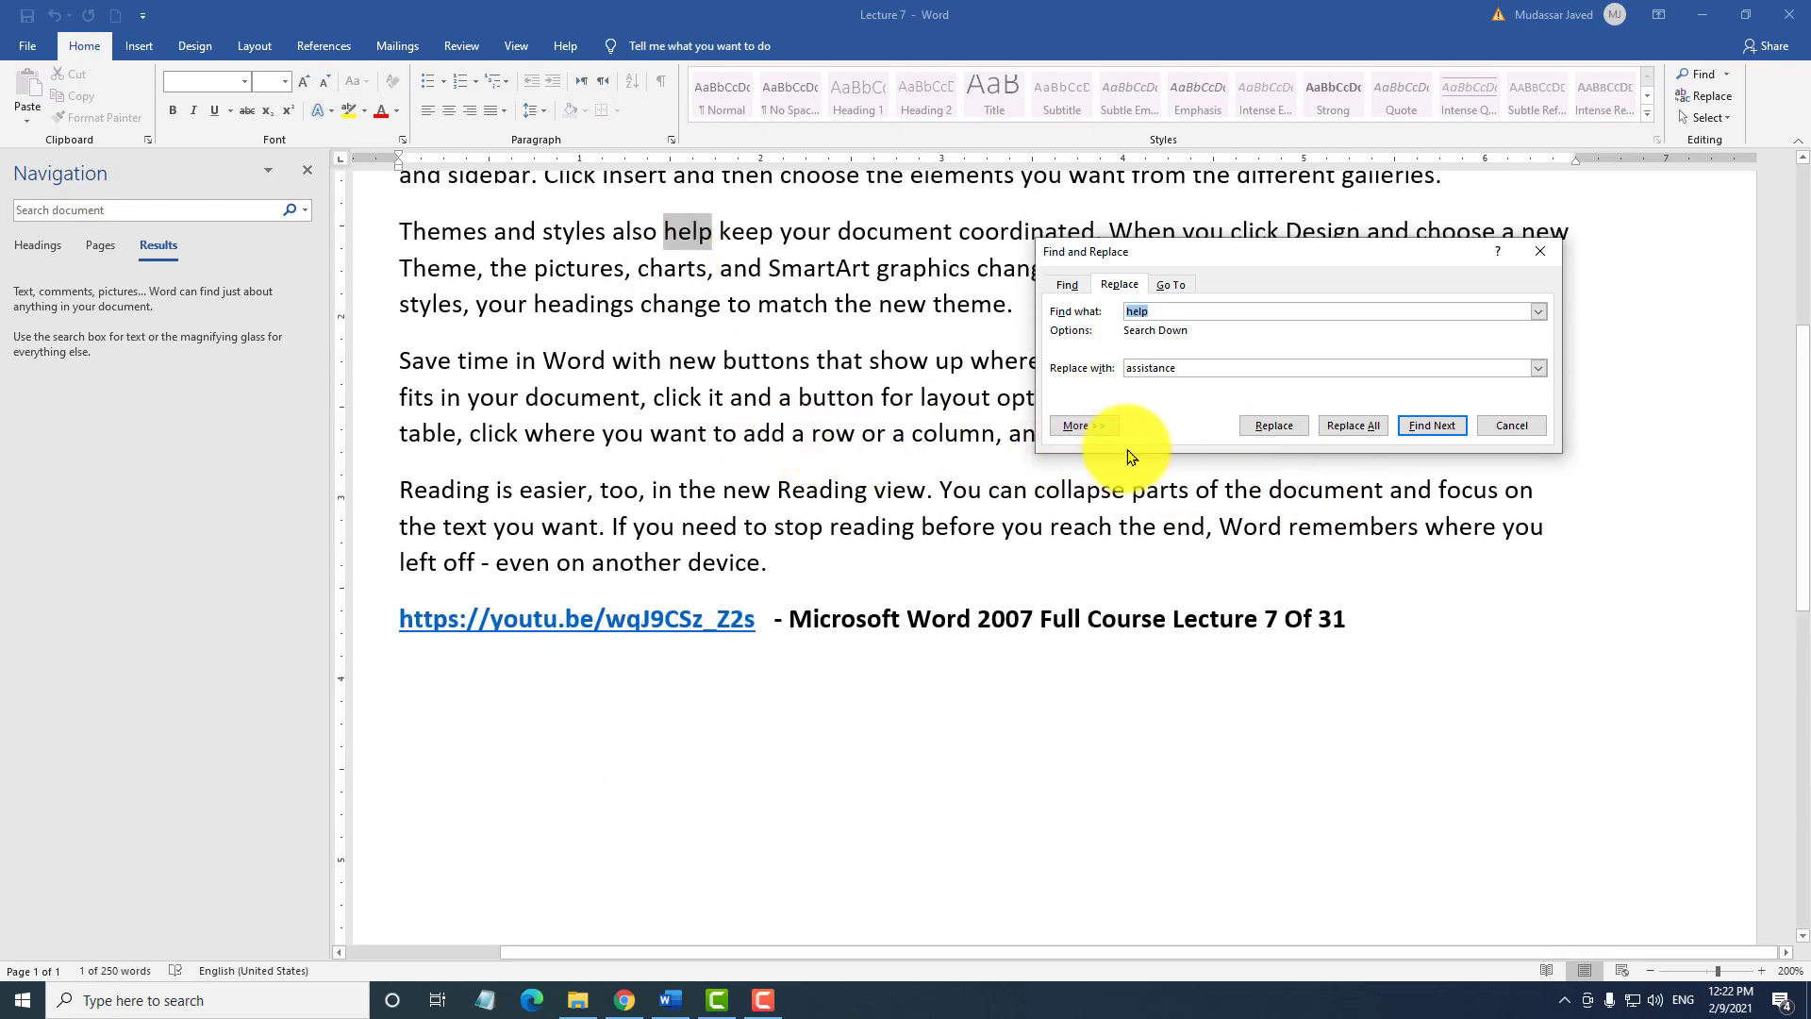
# Replace "help" with "assistance" in the third paragraph and, continuing from the beginning, in the first paragraph.
pyautogui.click(1259, 429)
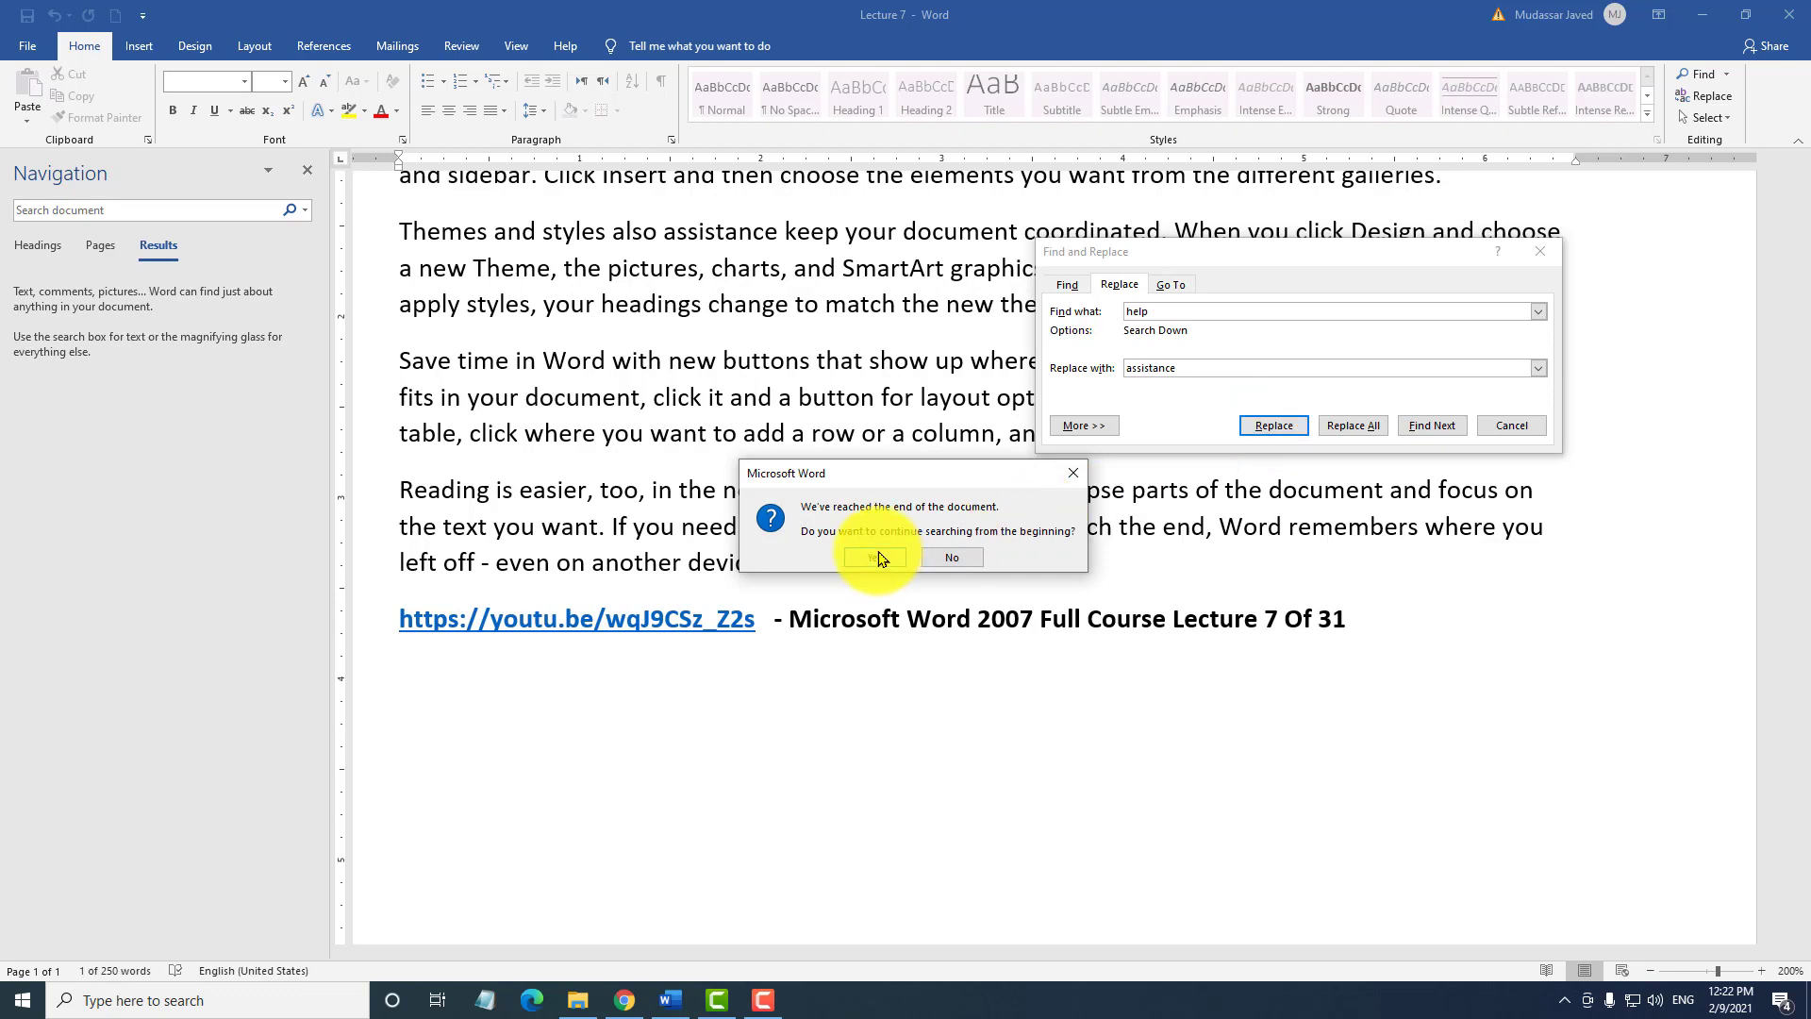
pyautogui.click(875, 557)
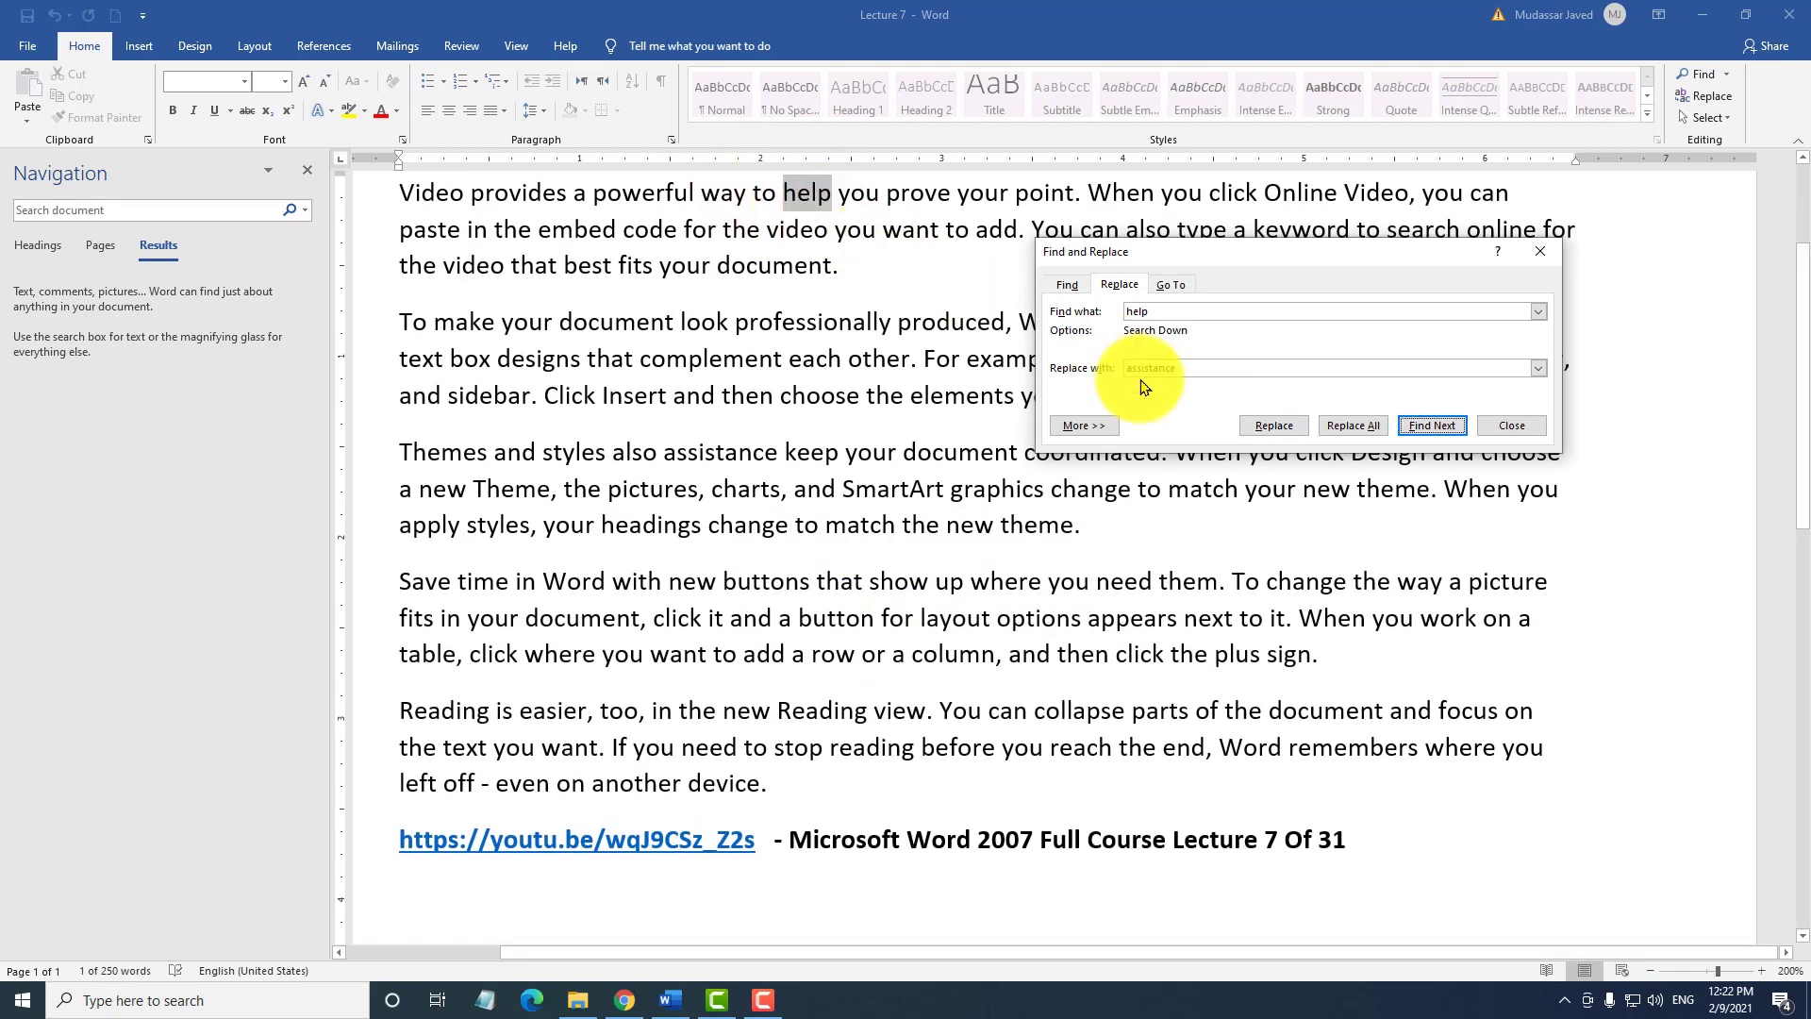
pyautogui.click(1286, 430)
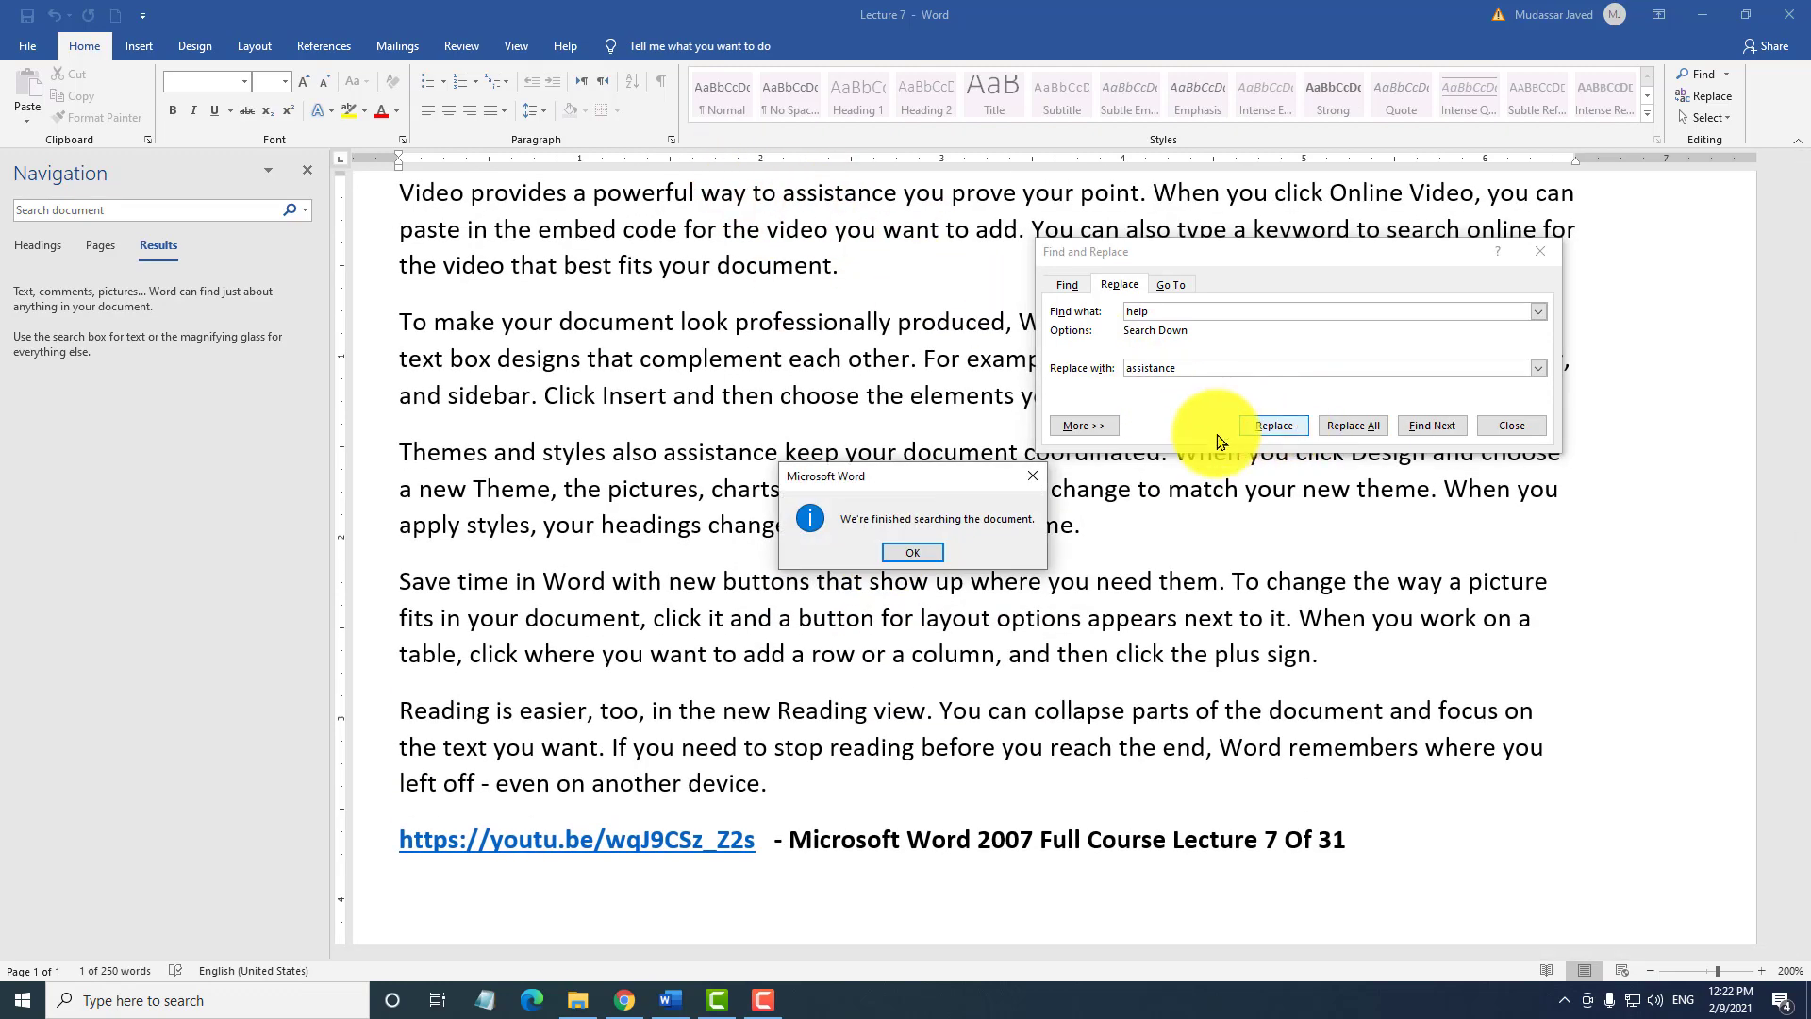
pyautogui.click(913, 554)
pyautogui.click(1069, 285)
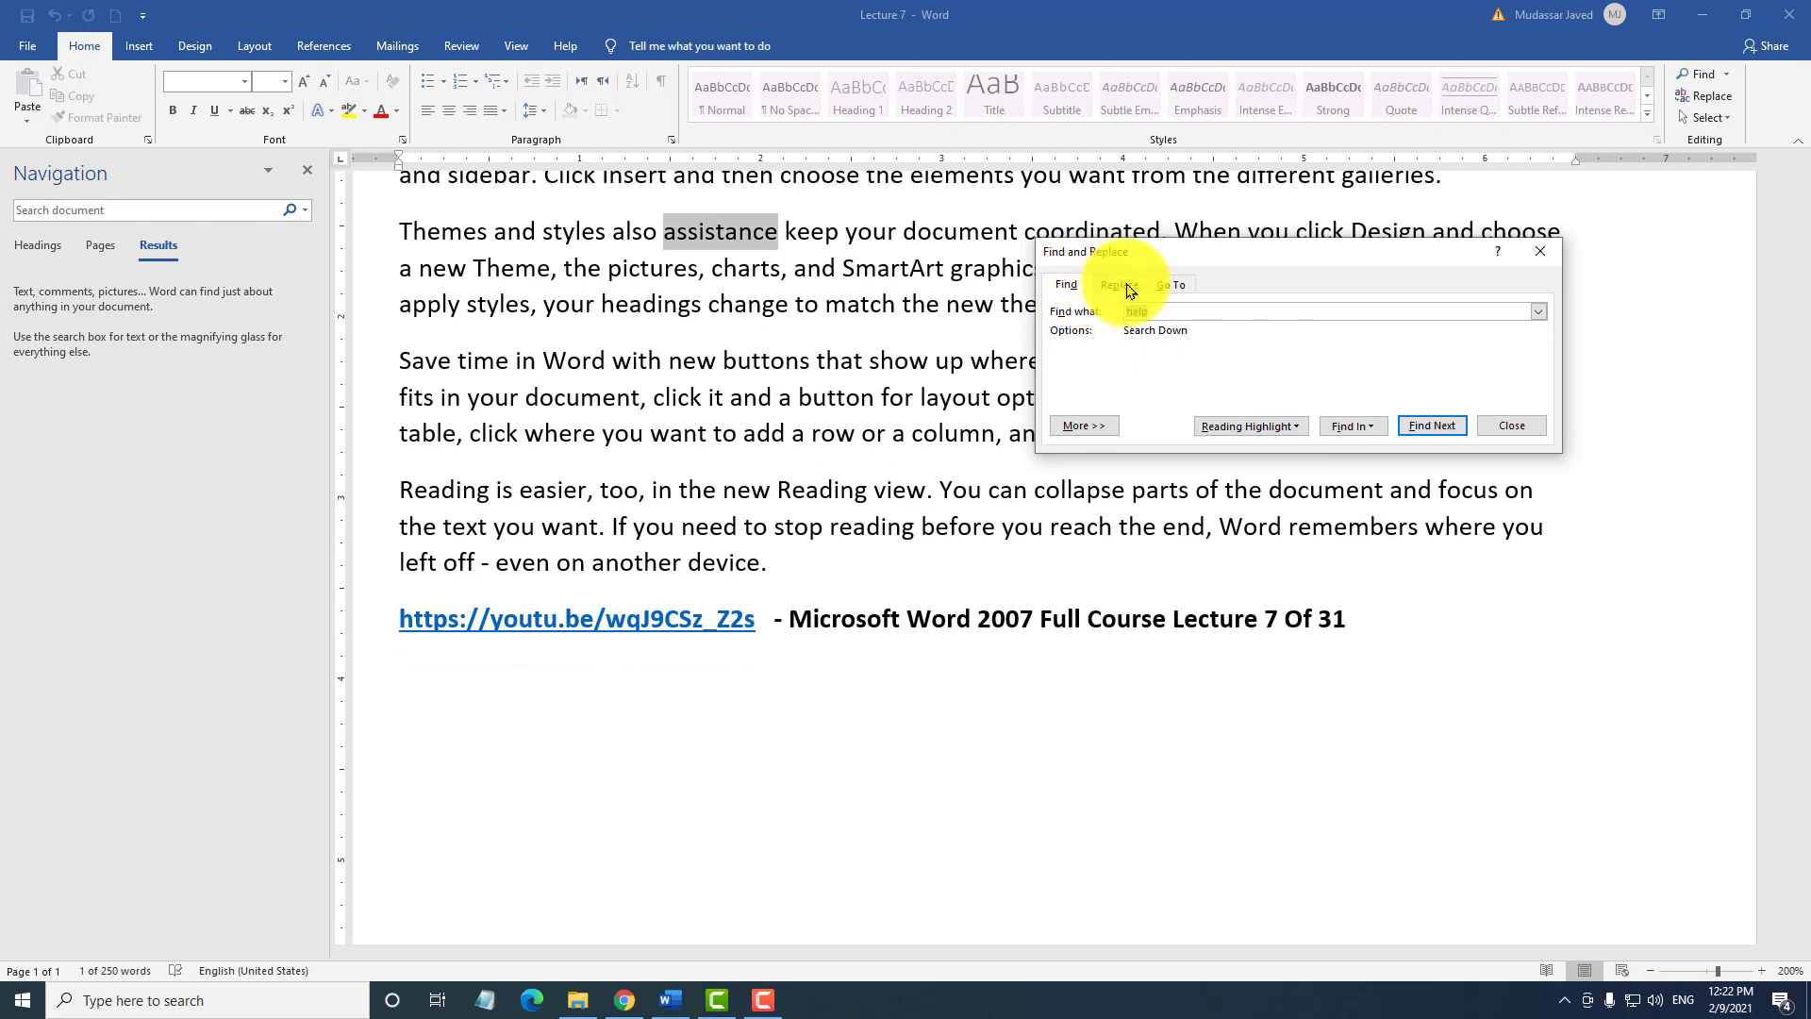
pyautogui.click(1119, 284)
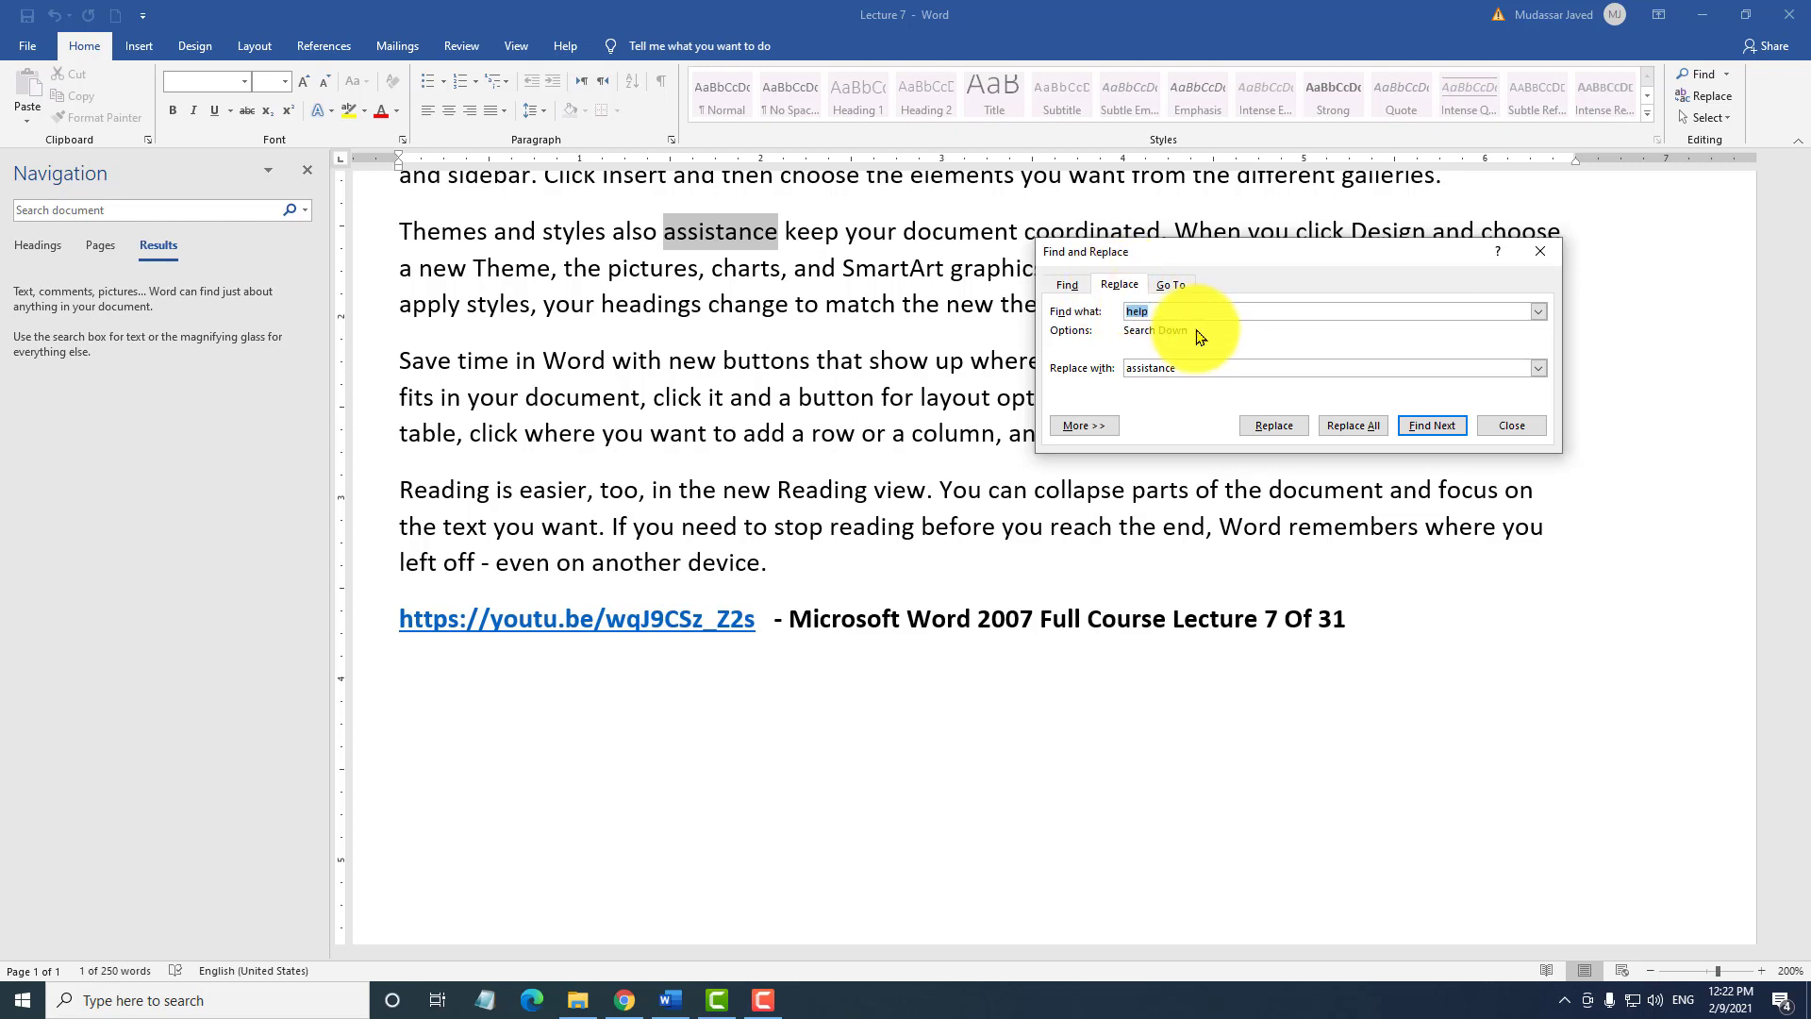
pyautogui.click(1208, 366)
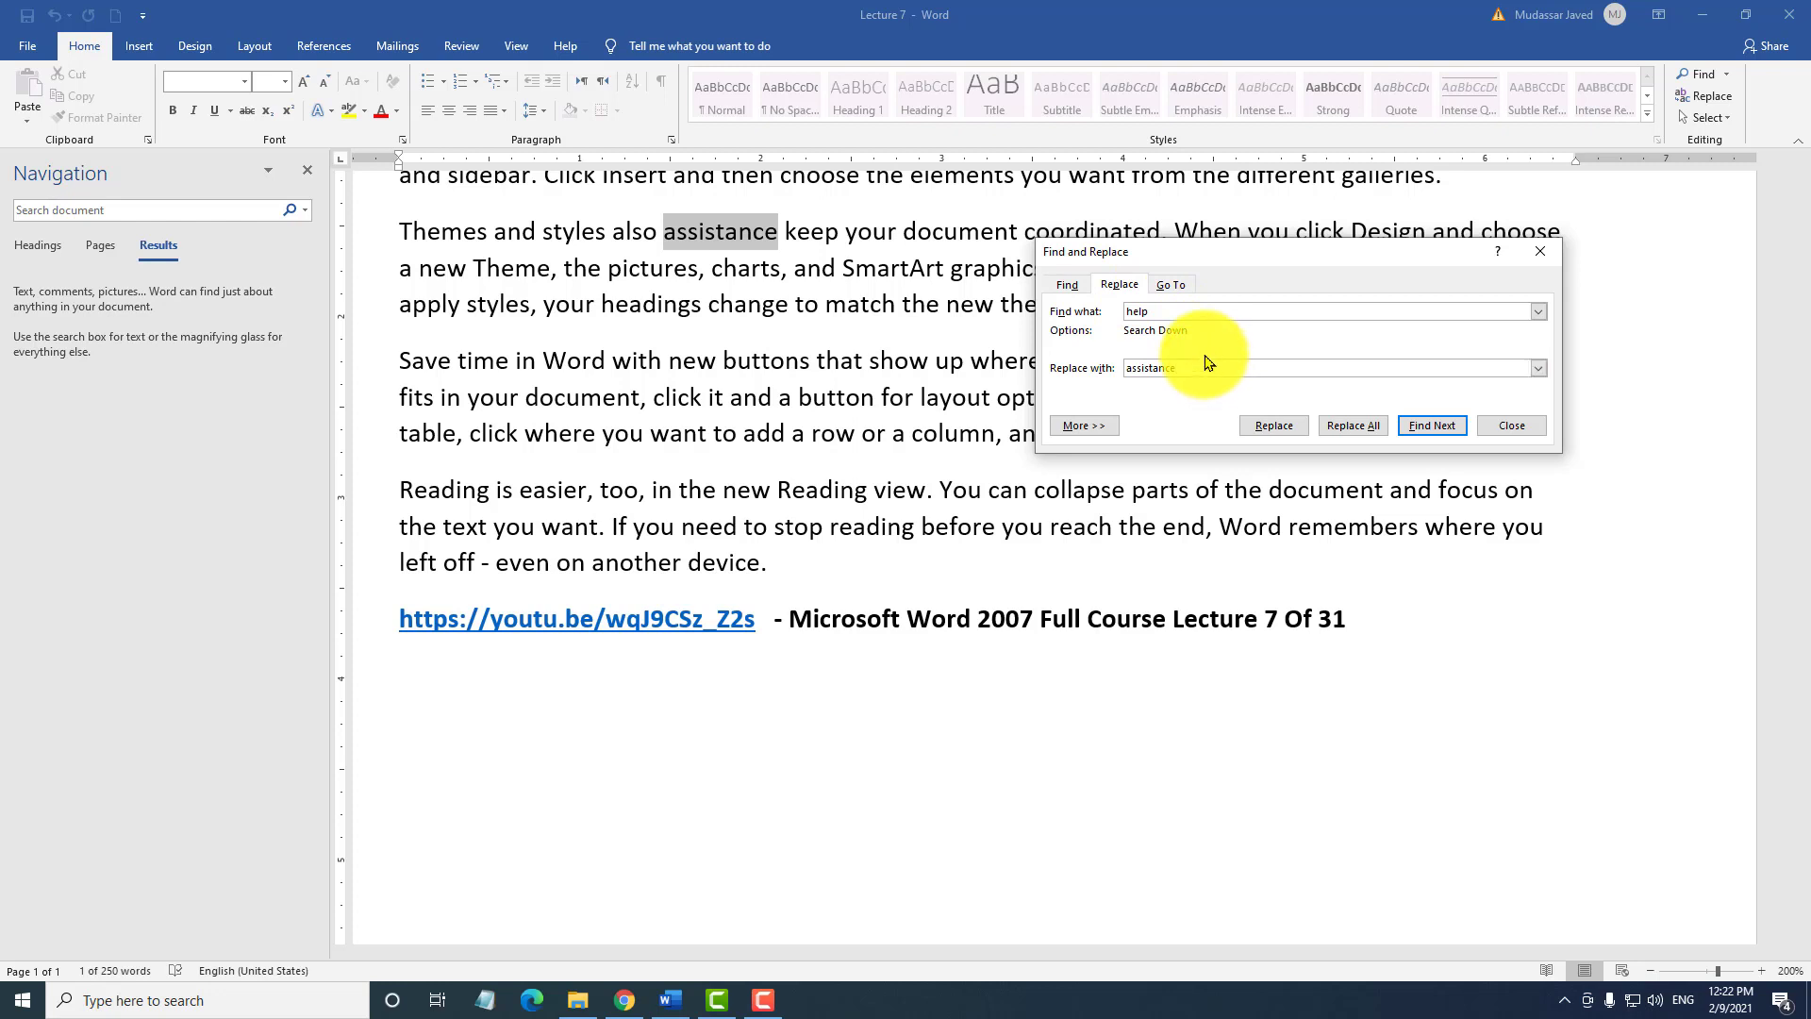
pyautogui.click(1359, 433)
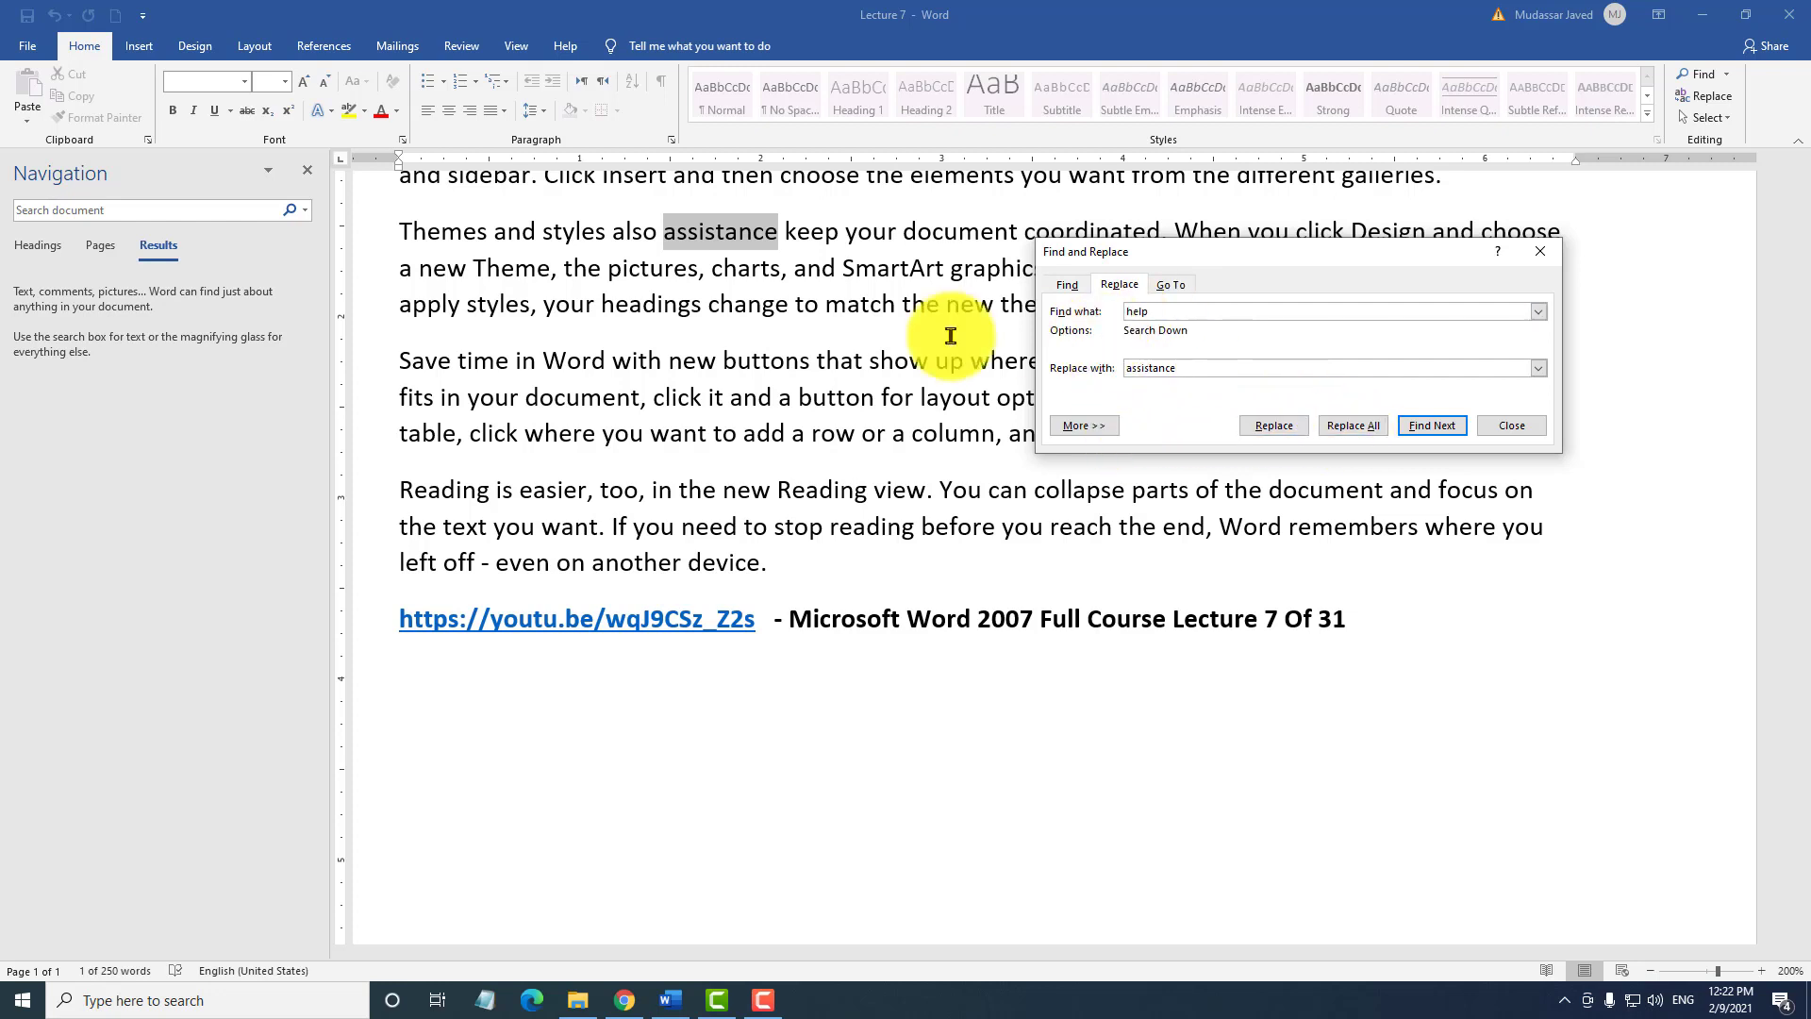
pyautogui.click(842, 335)
# Set "video" as the search word and "audio" as its replacement in Find and Replace.
pyautogui.doubleClick(1206, 308)
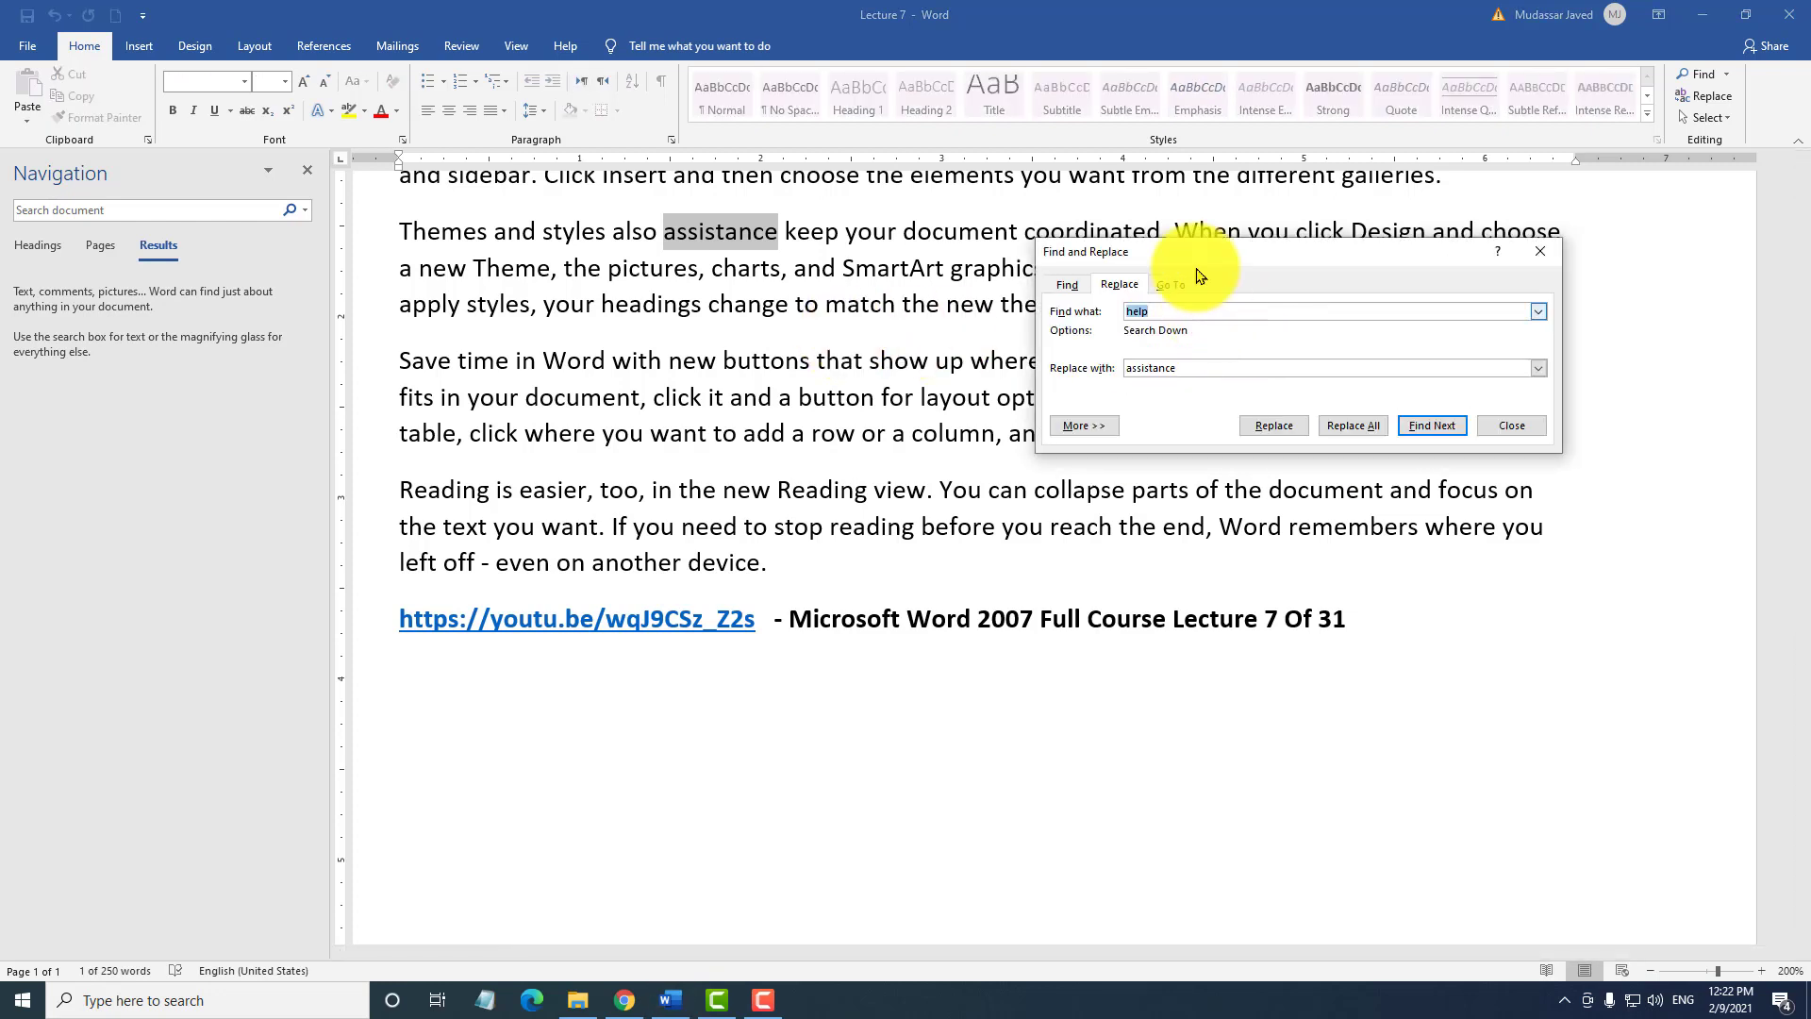
pyautogui.scroll(5, 1365, 188)
pyautogui.scroll(-1, 1361, 225)
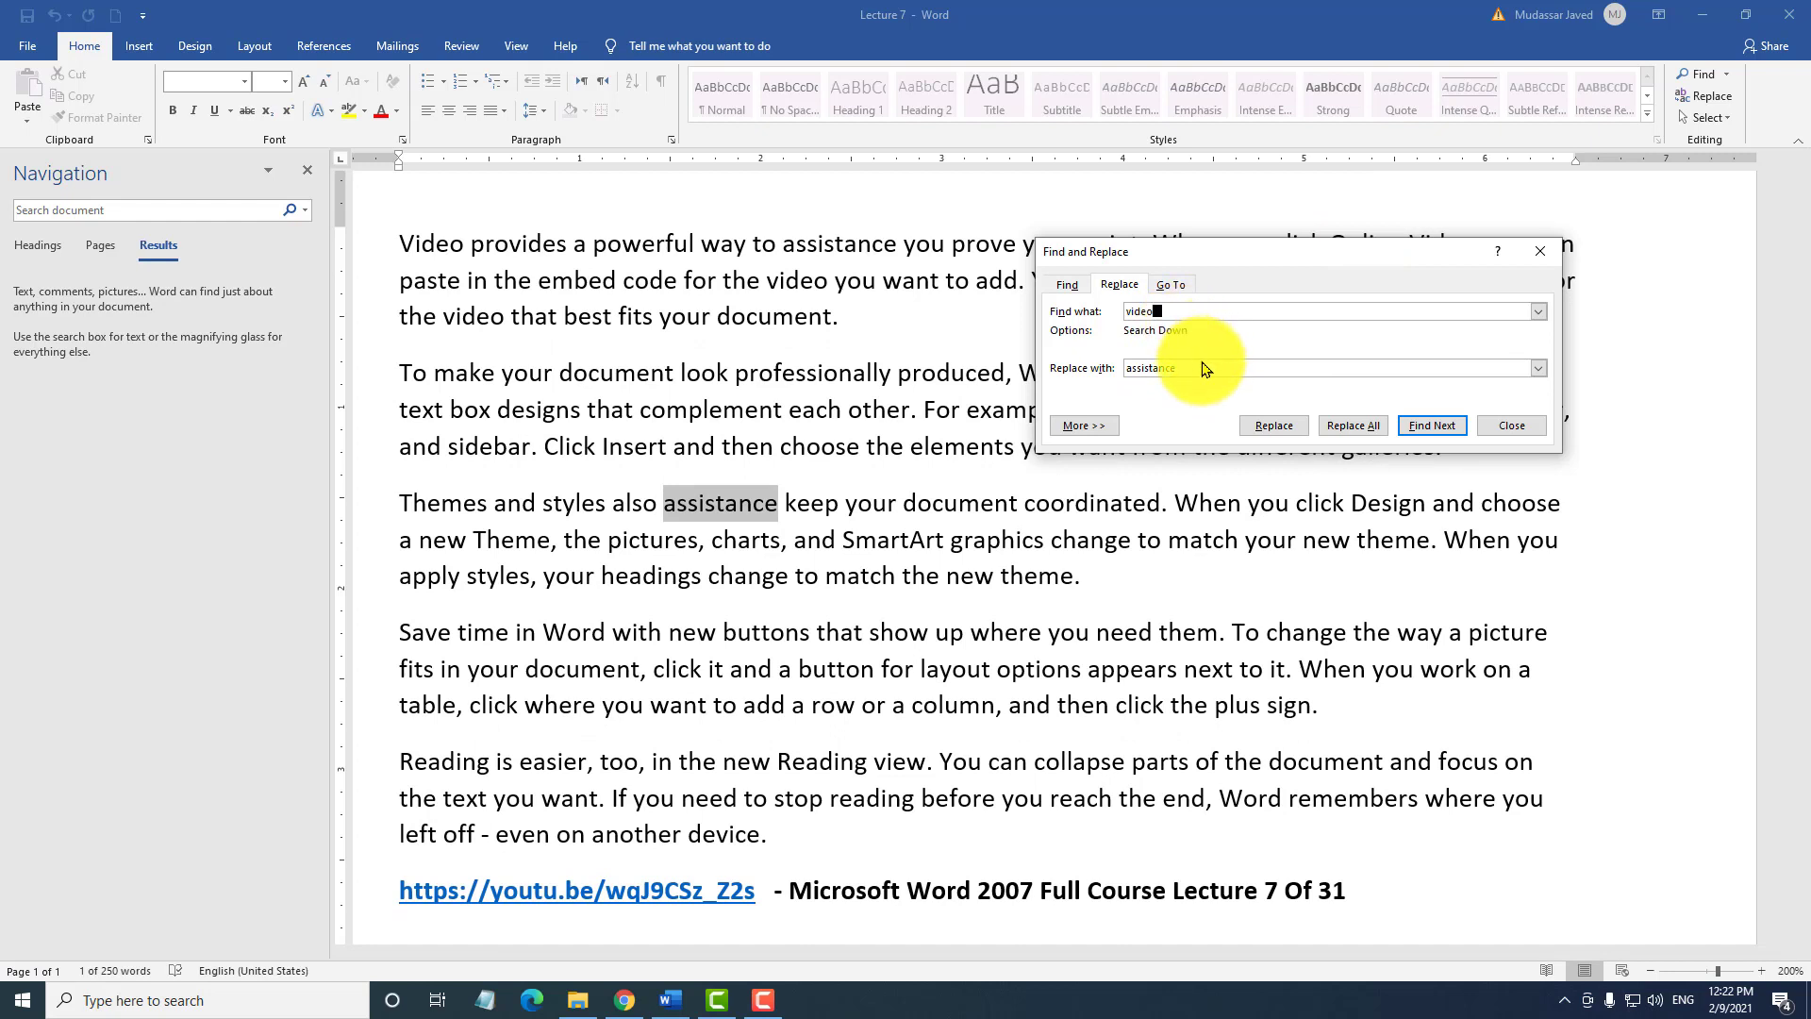
pyautogui.moveTo(1201, 367); pyautogui.dragTo(1073, 342)
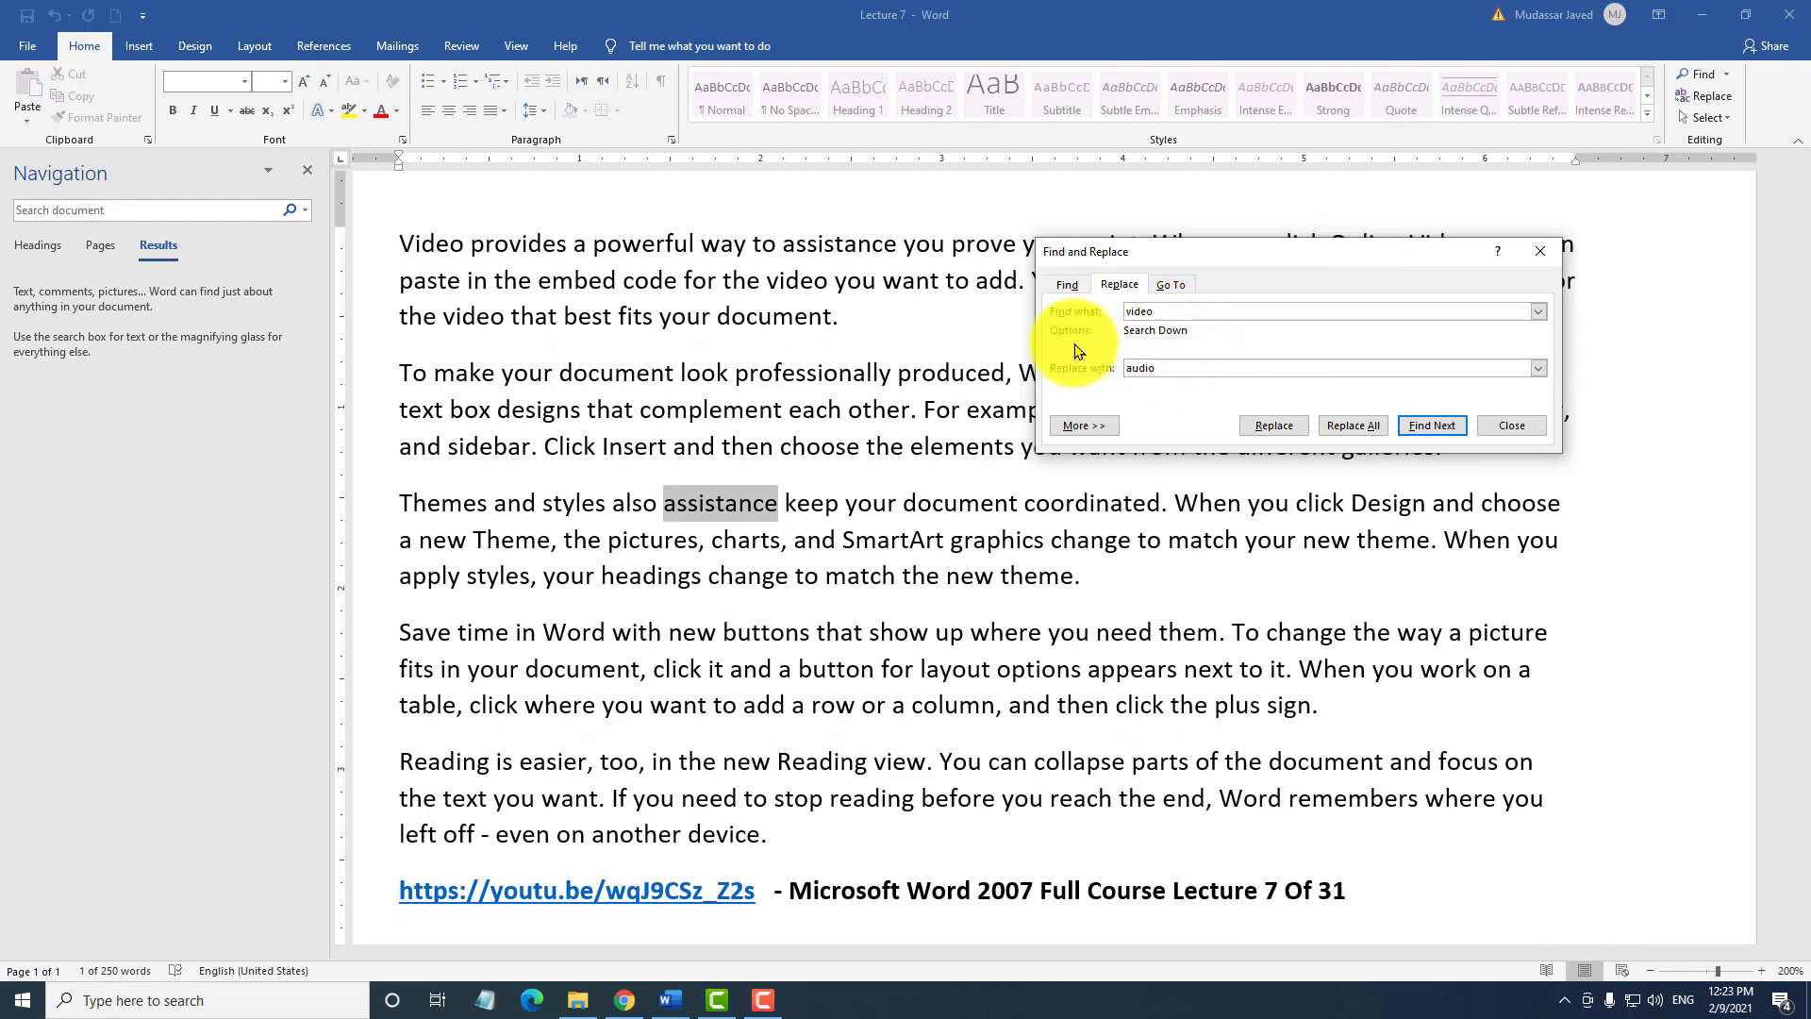
# Find the occurrences of "video" one after another, continuing the search from the beginning of the document.
pyautogui.click(1440, 427)
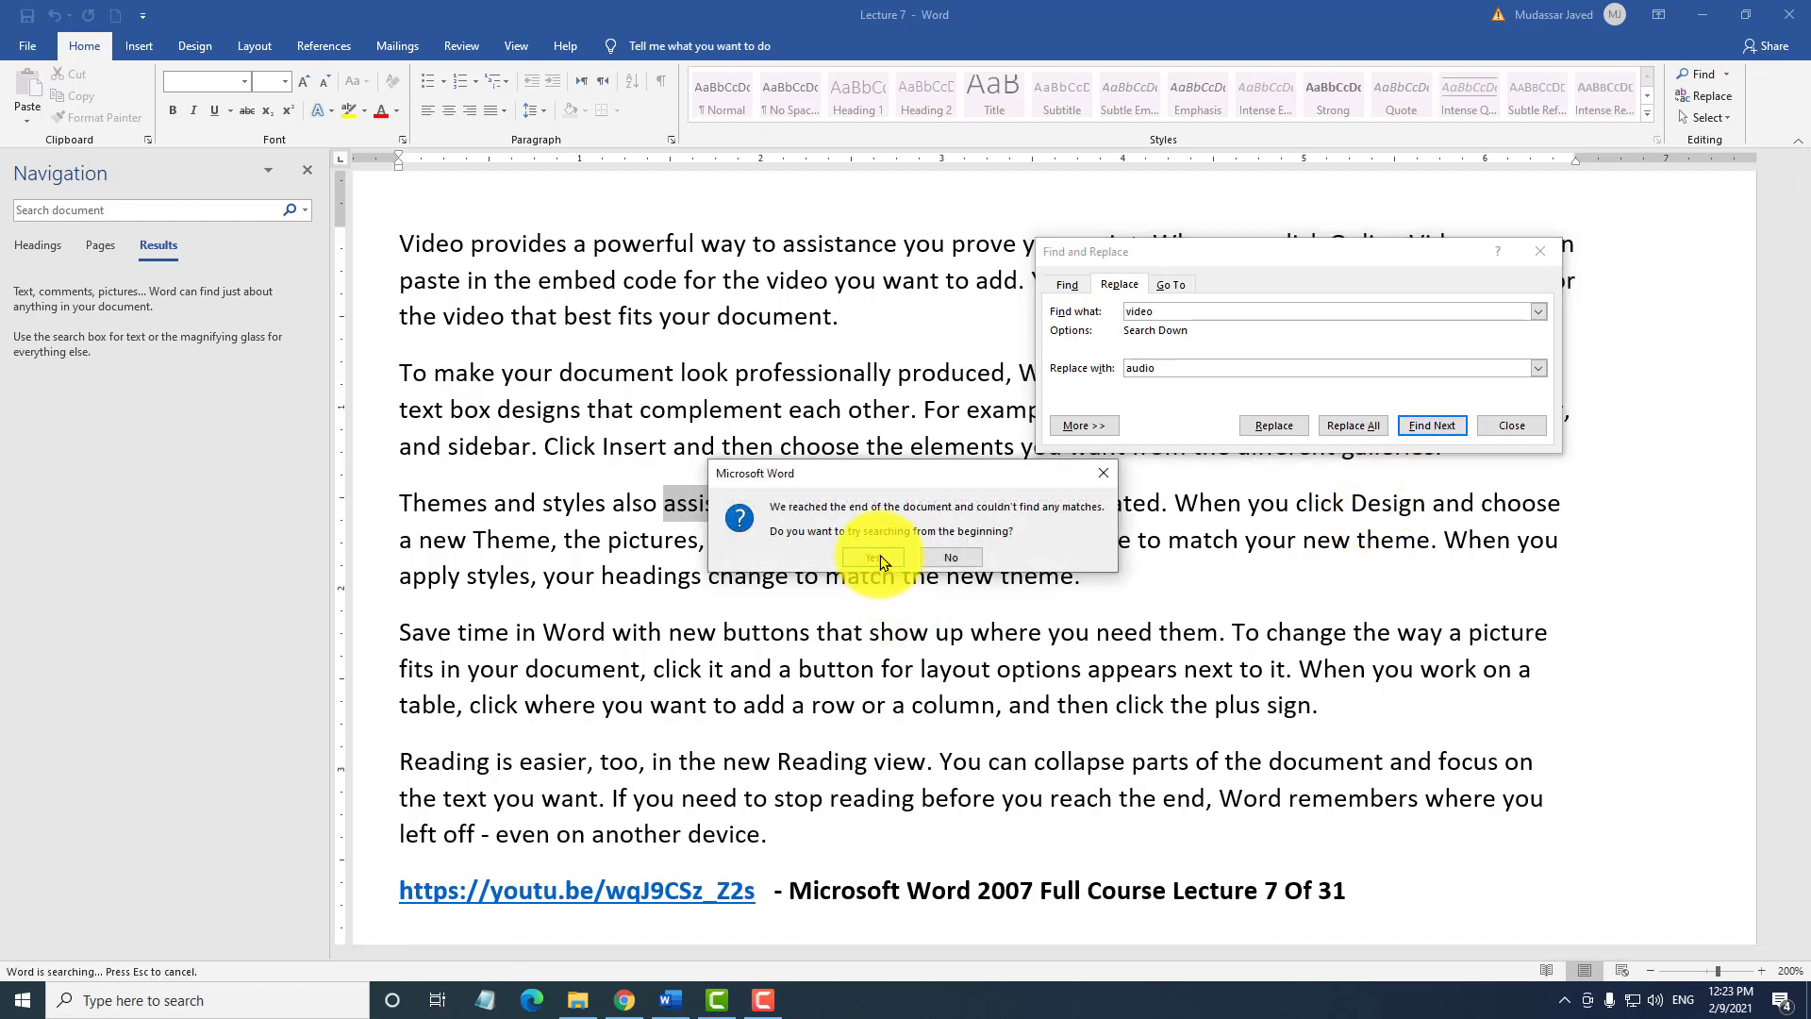
pyautogui.click(876, 557)
pyautogui.click(1432, 425)
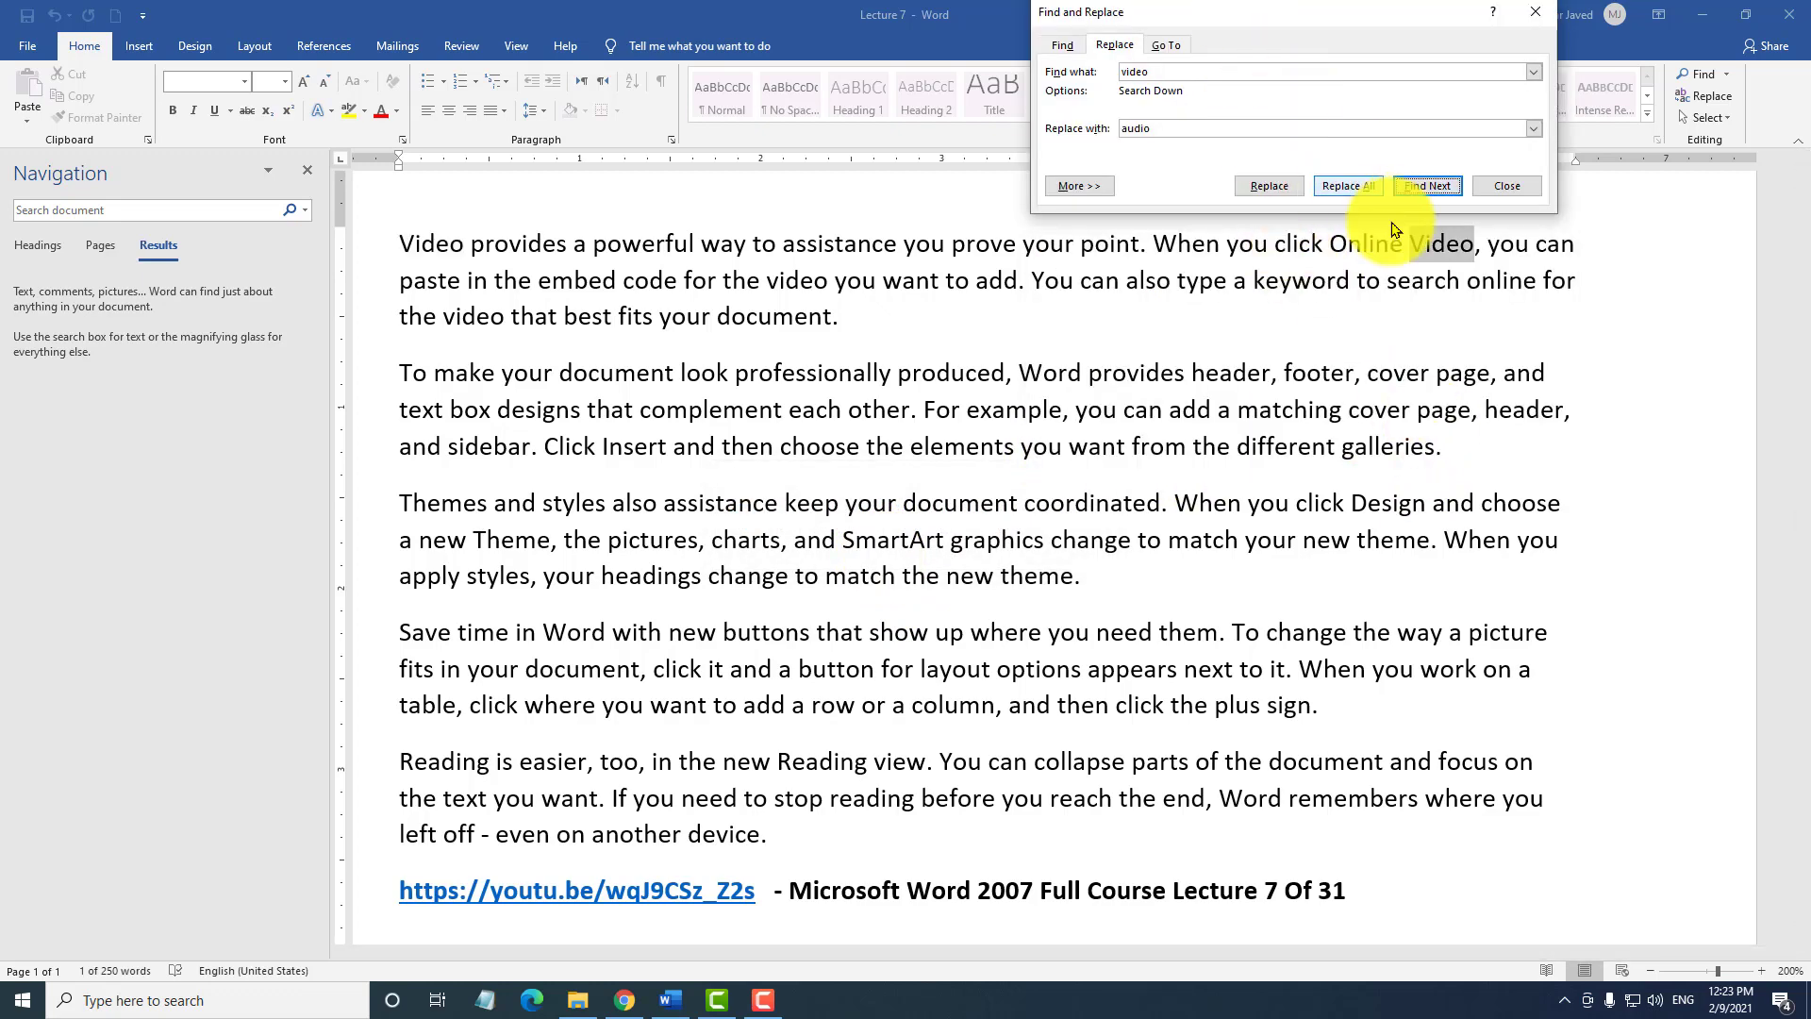
pyautogui.click(1424, 184)
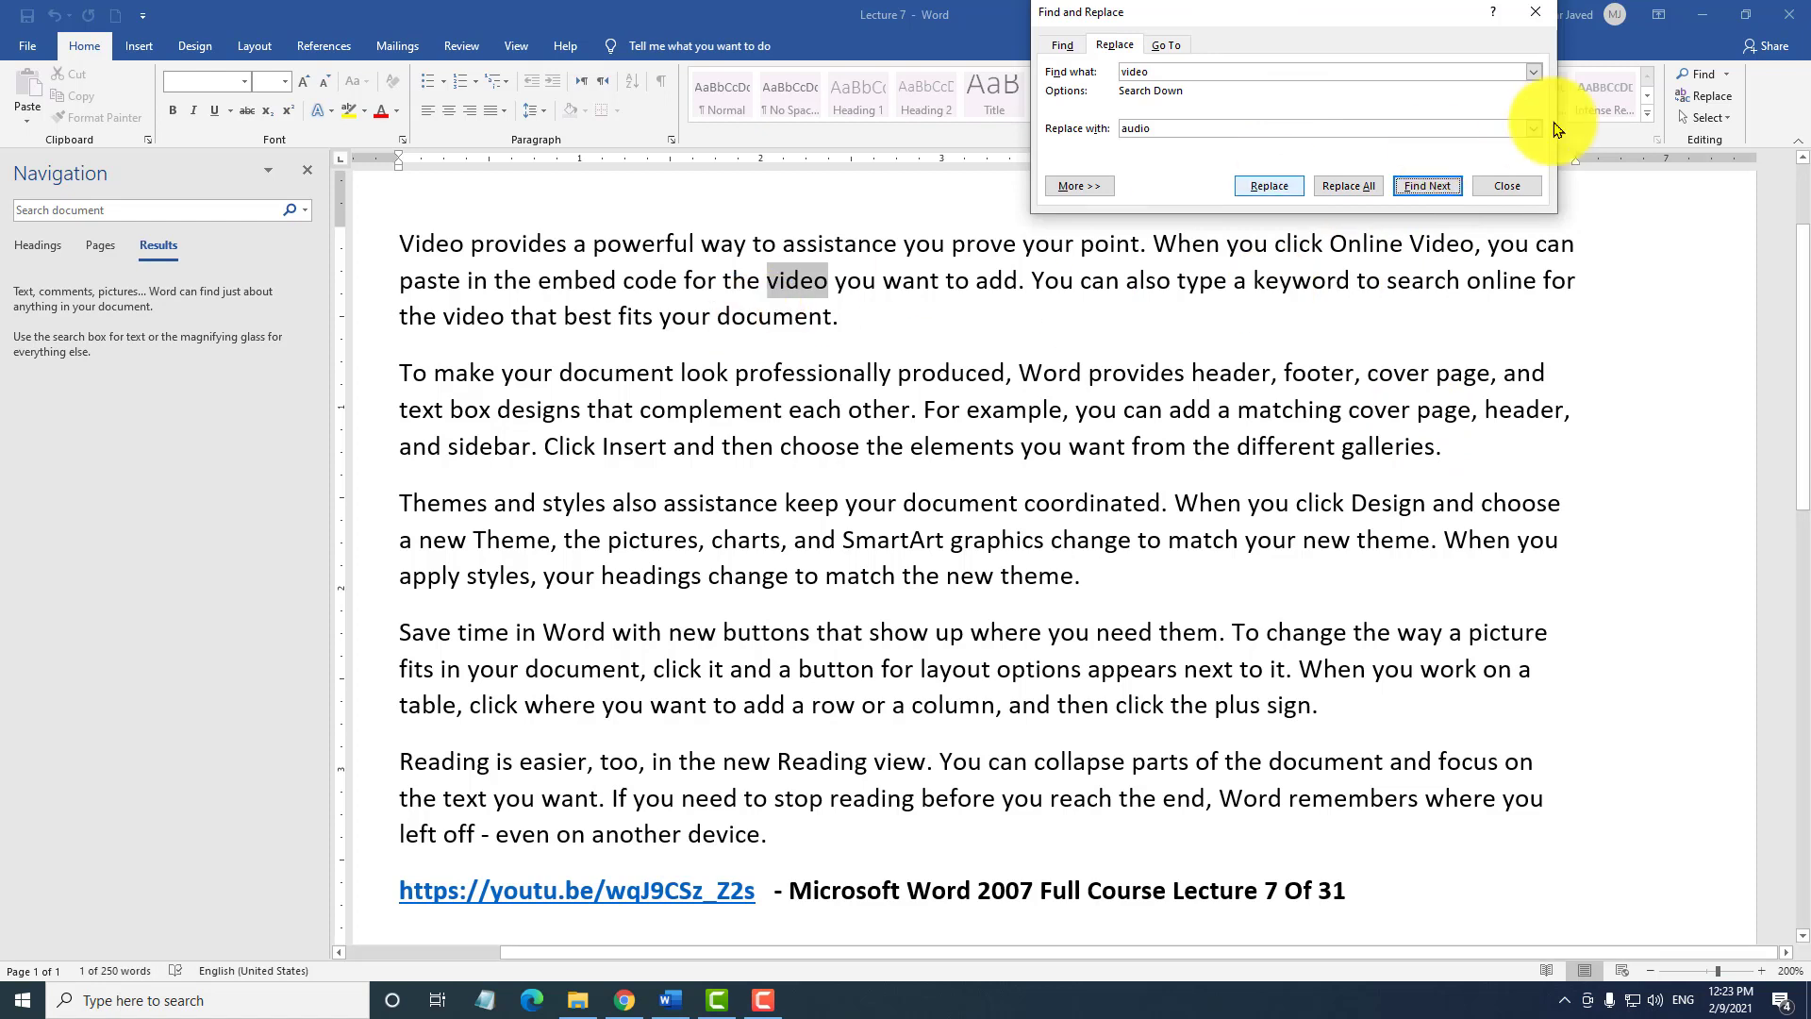
pyautogui.click(1427, 185)
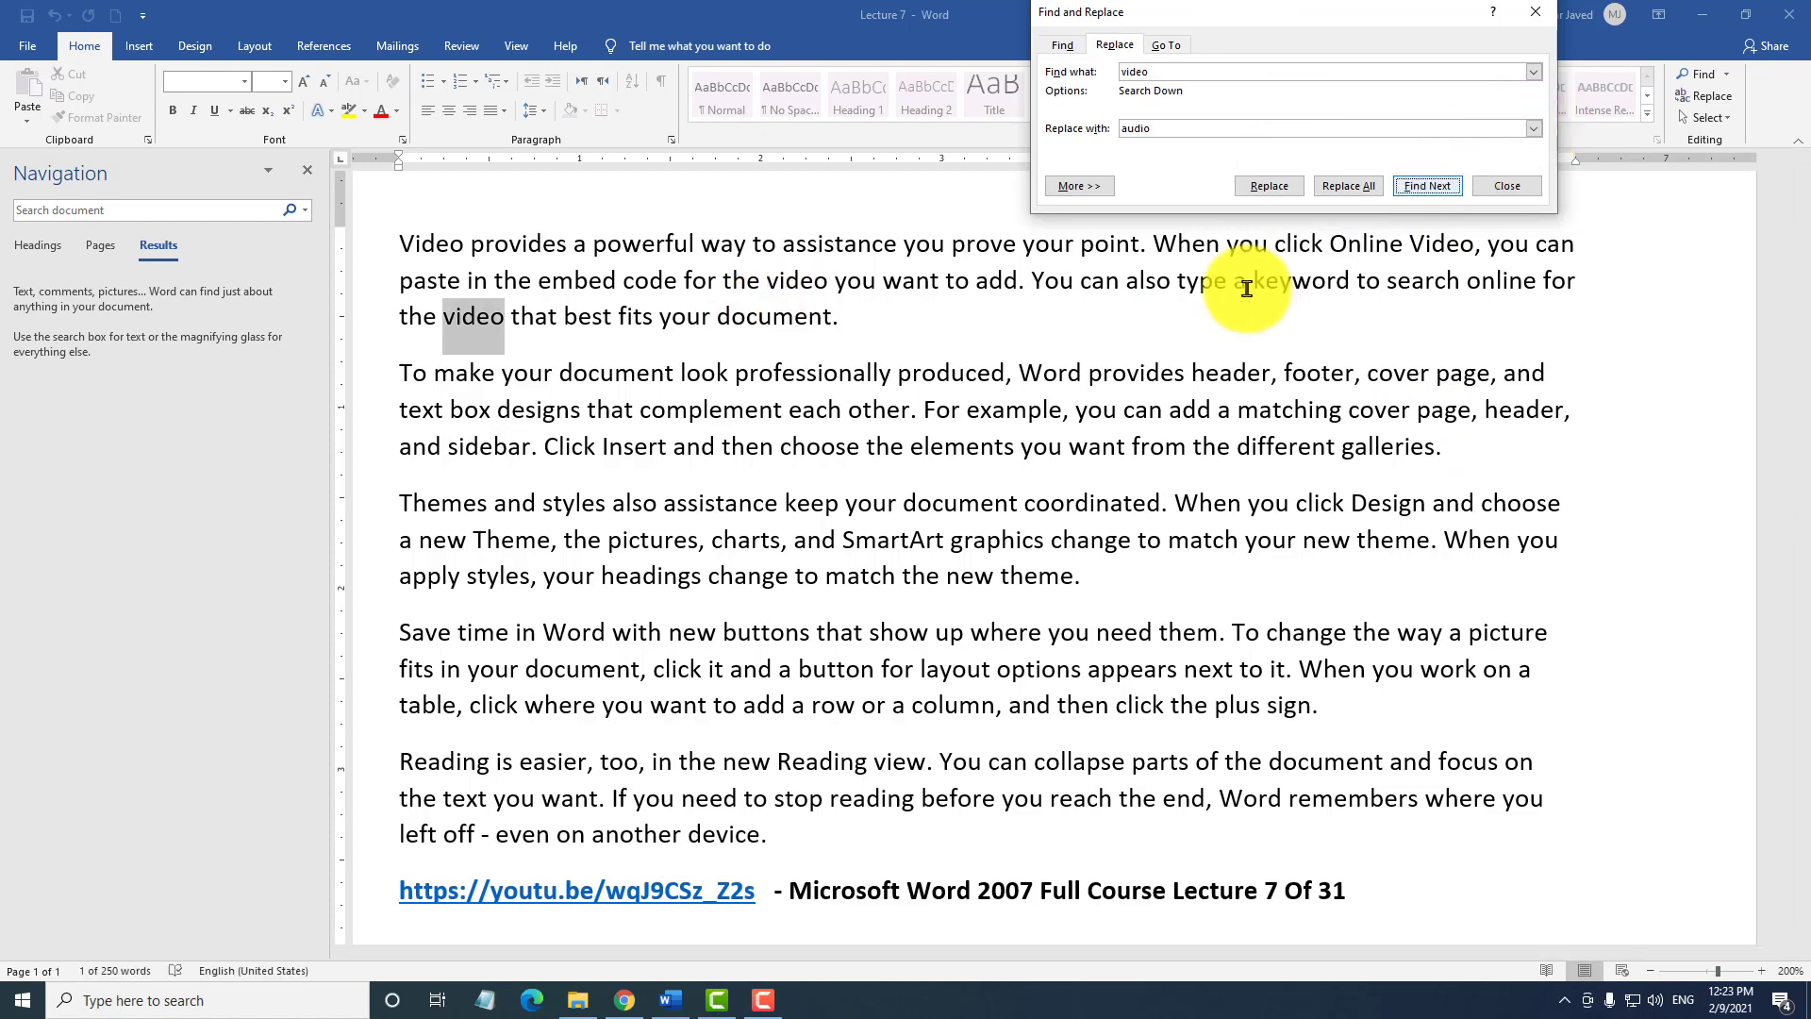
pyautogui.click(1424, 185)
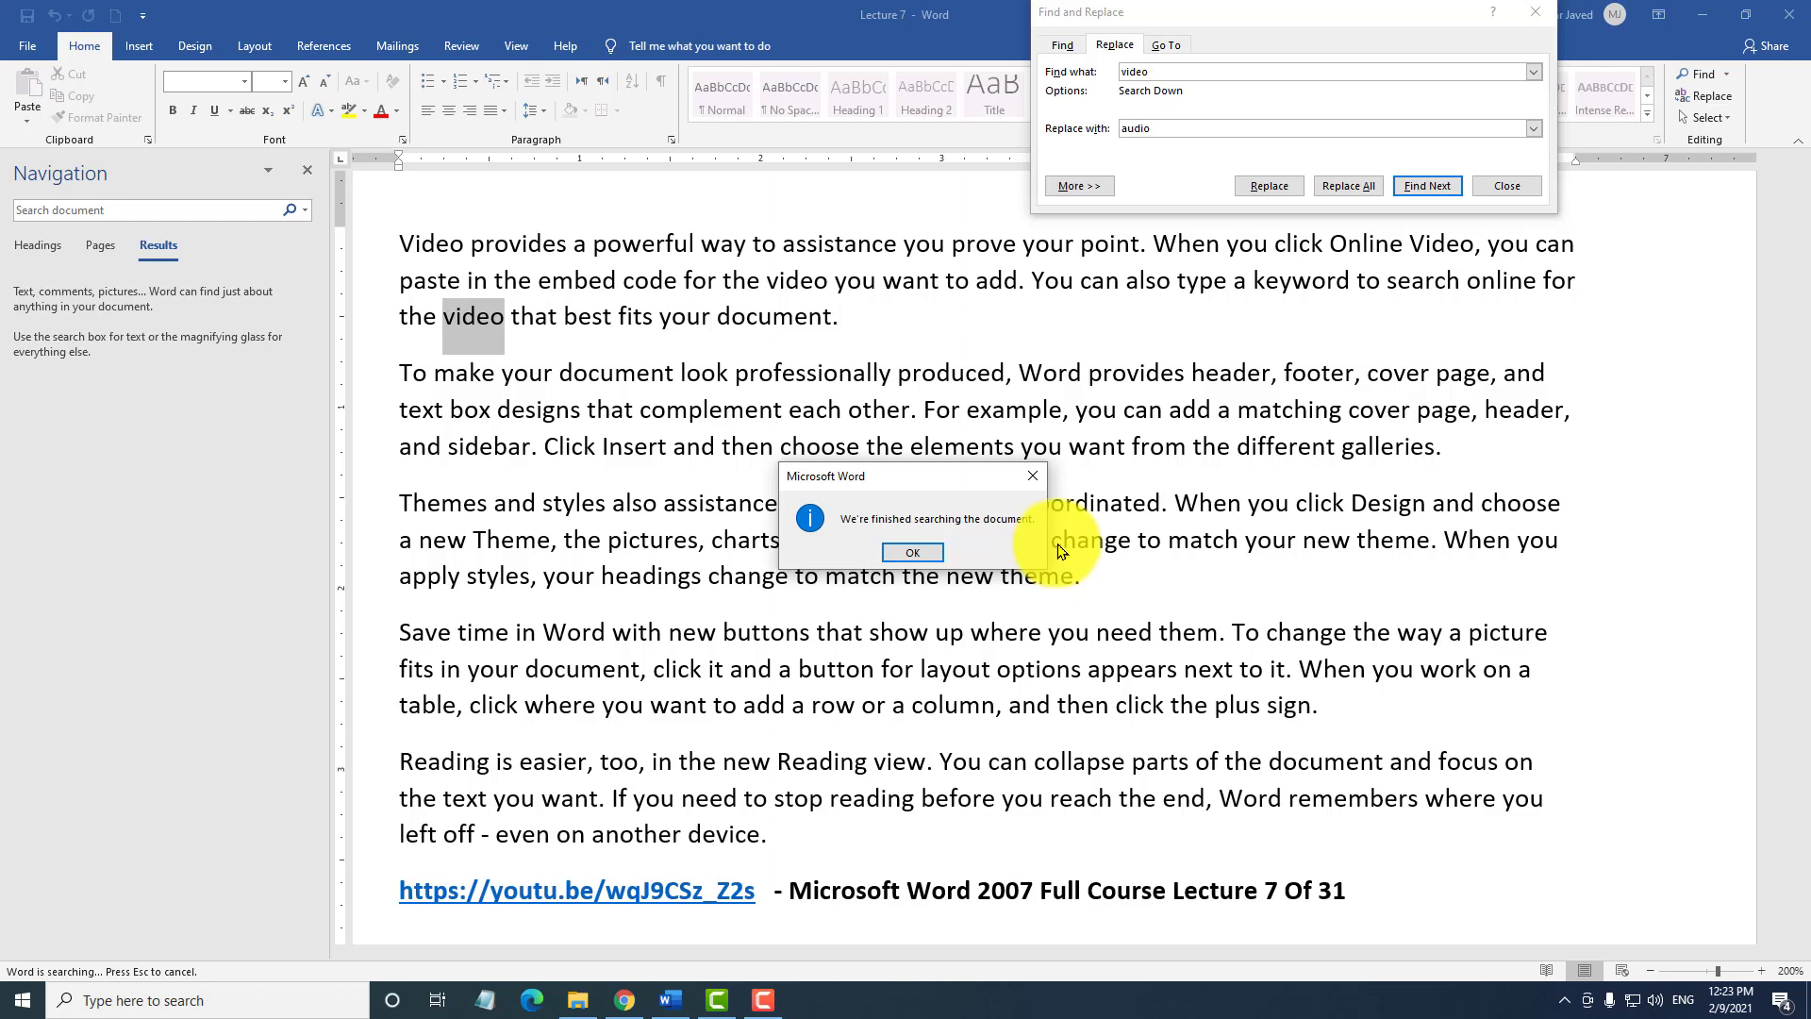
pyautogui.click(923, 554)
# Replace all occurrences of "video" with "audio", continuing from the beginning of the document, and check the replaced words in the first paragraph.
pyautogui.moveTo(1330, 21); pyautogui.dragTo(1273, 281)
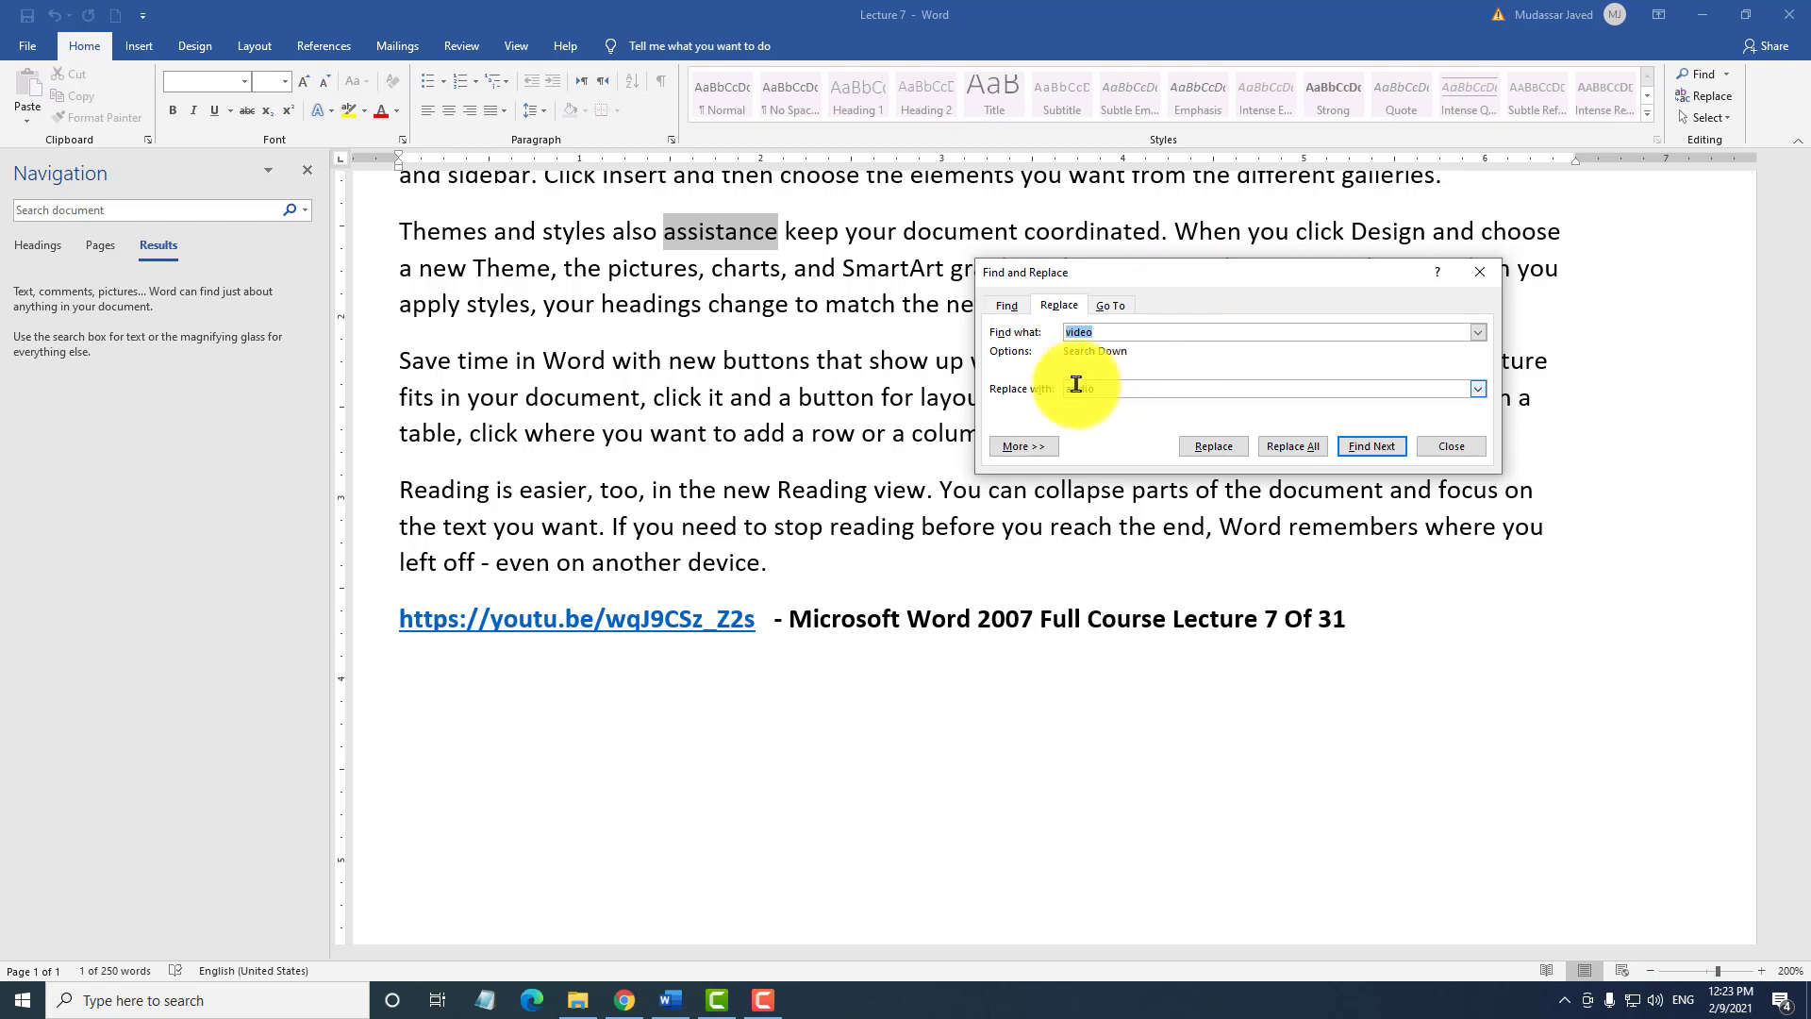
pyautogui.click(1290, 451)
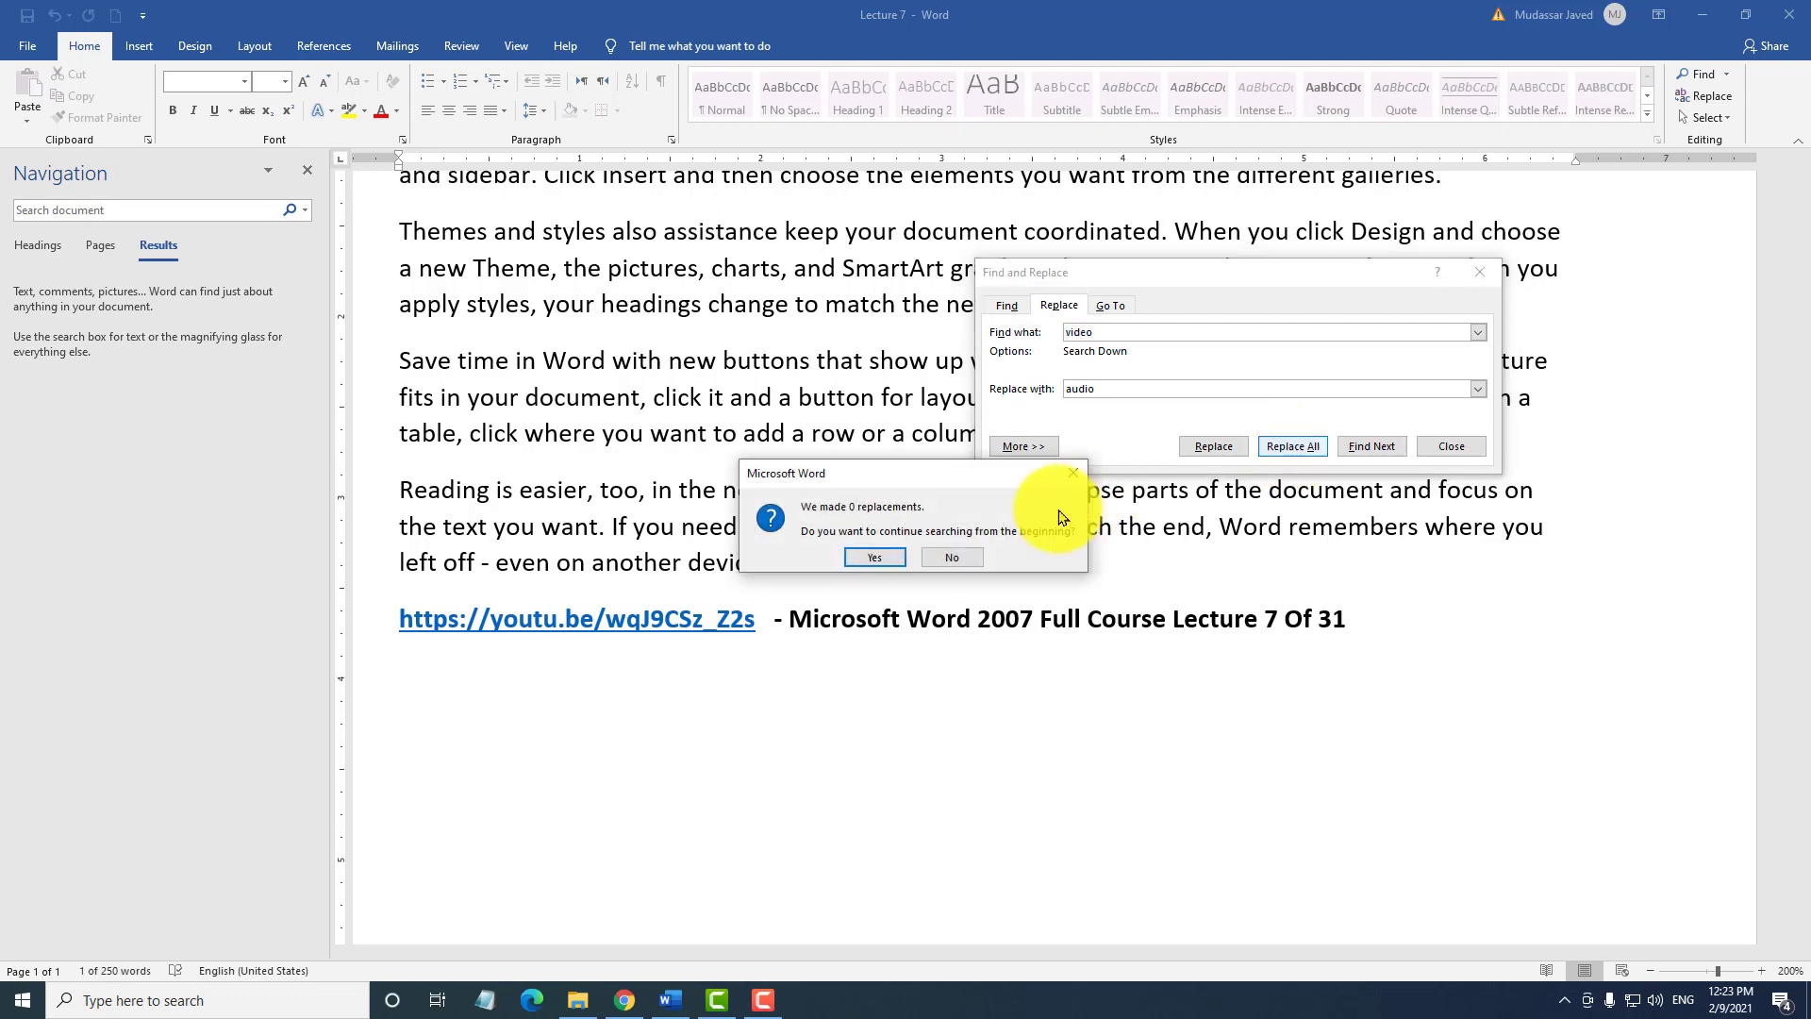
pyautogui.click(870, 563)
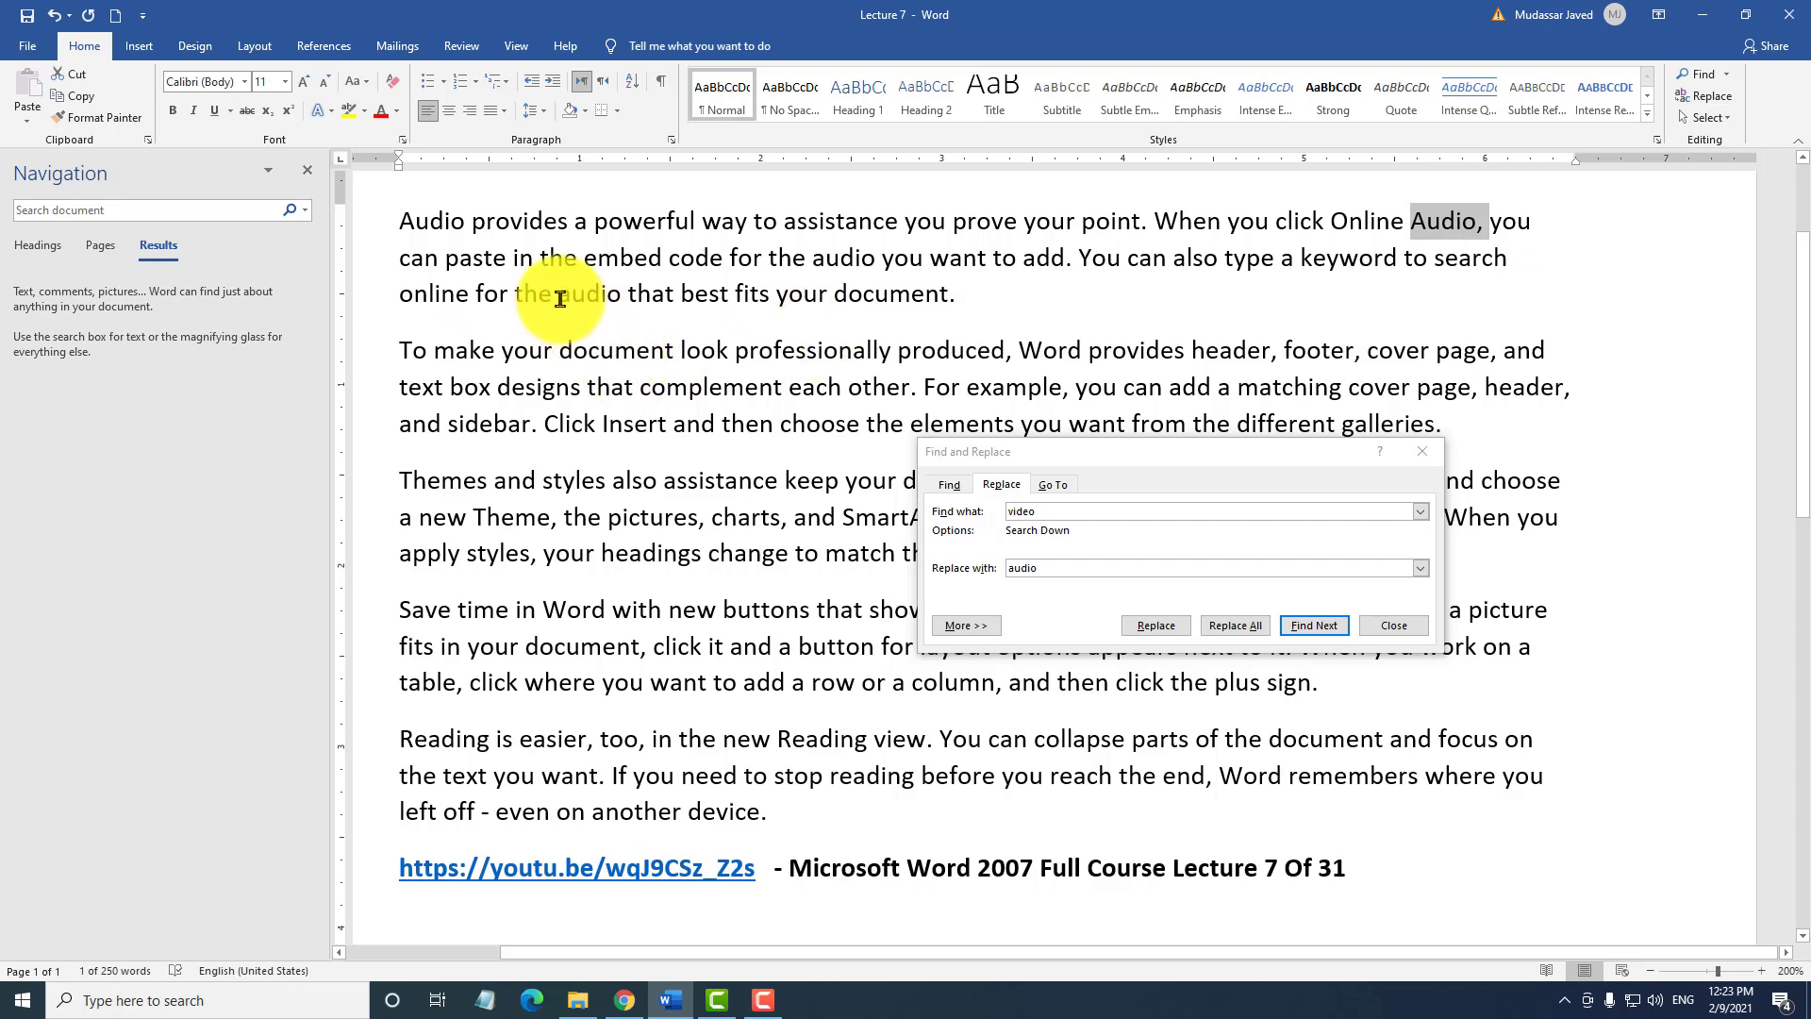
pyautogui.moveTo(561, 298); pyautogui.dragTo(613, 300)
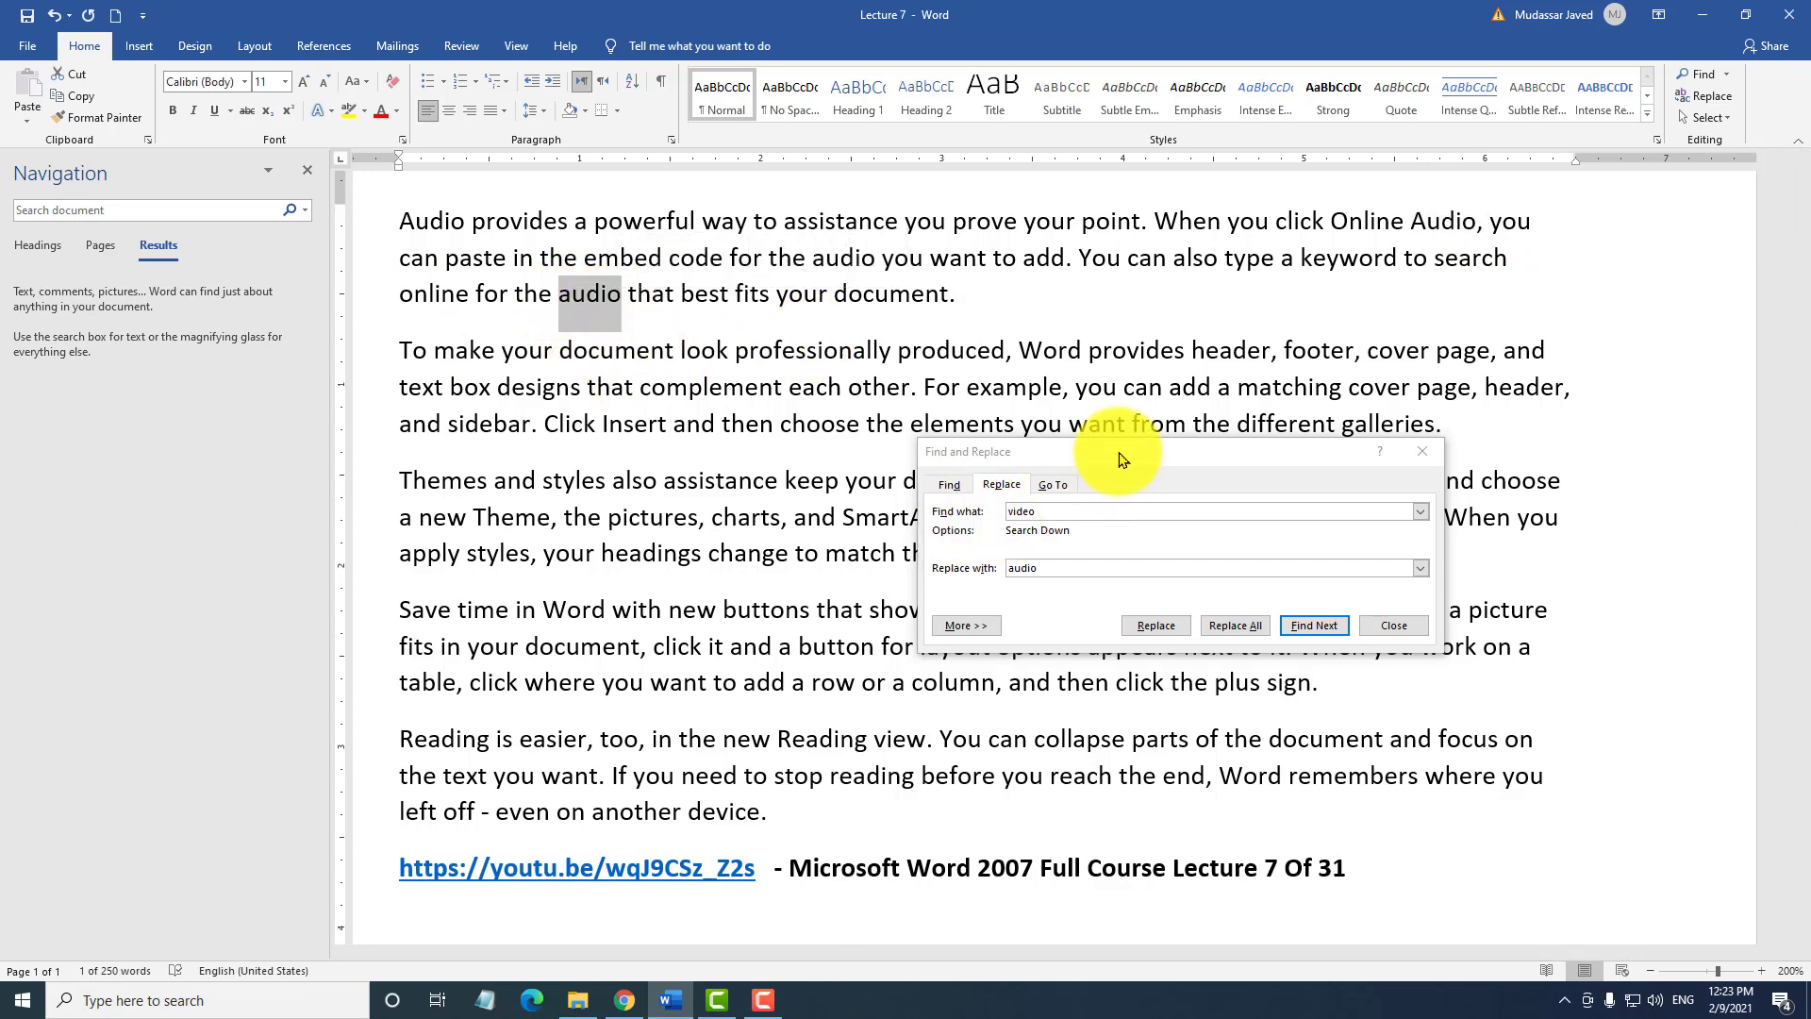
pyautogui.moveTo(1122, 451); pyautogui.dragTo(1074, 375)
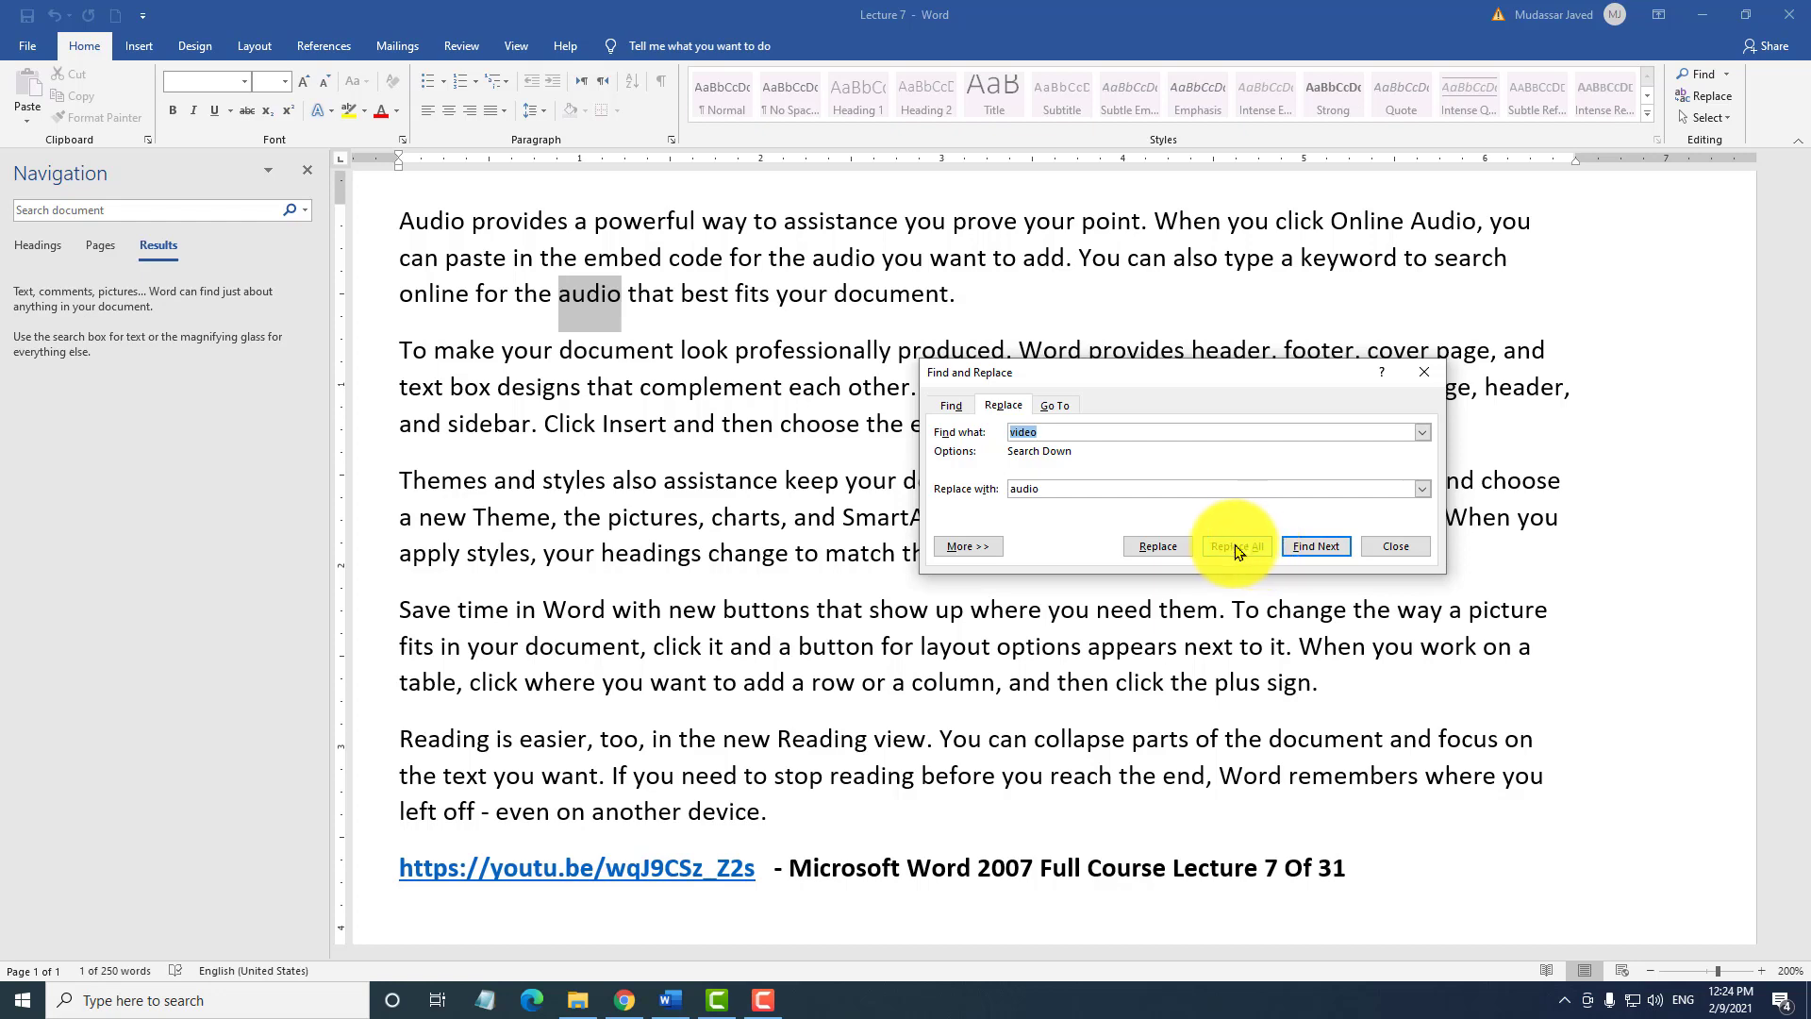
# Expand the search options in Find and Replace and turn on Match case, keeping the dialog clear of the text.
pyautogui.click(997, 552)
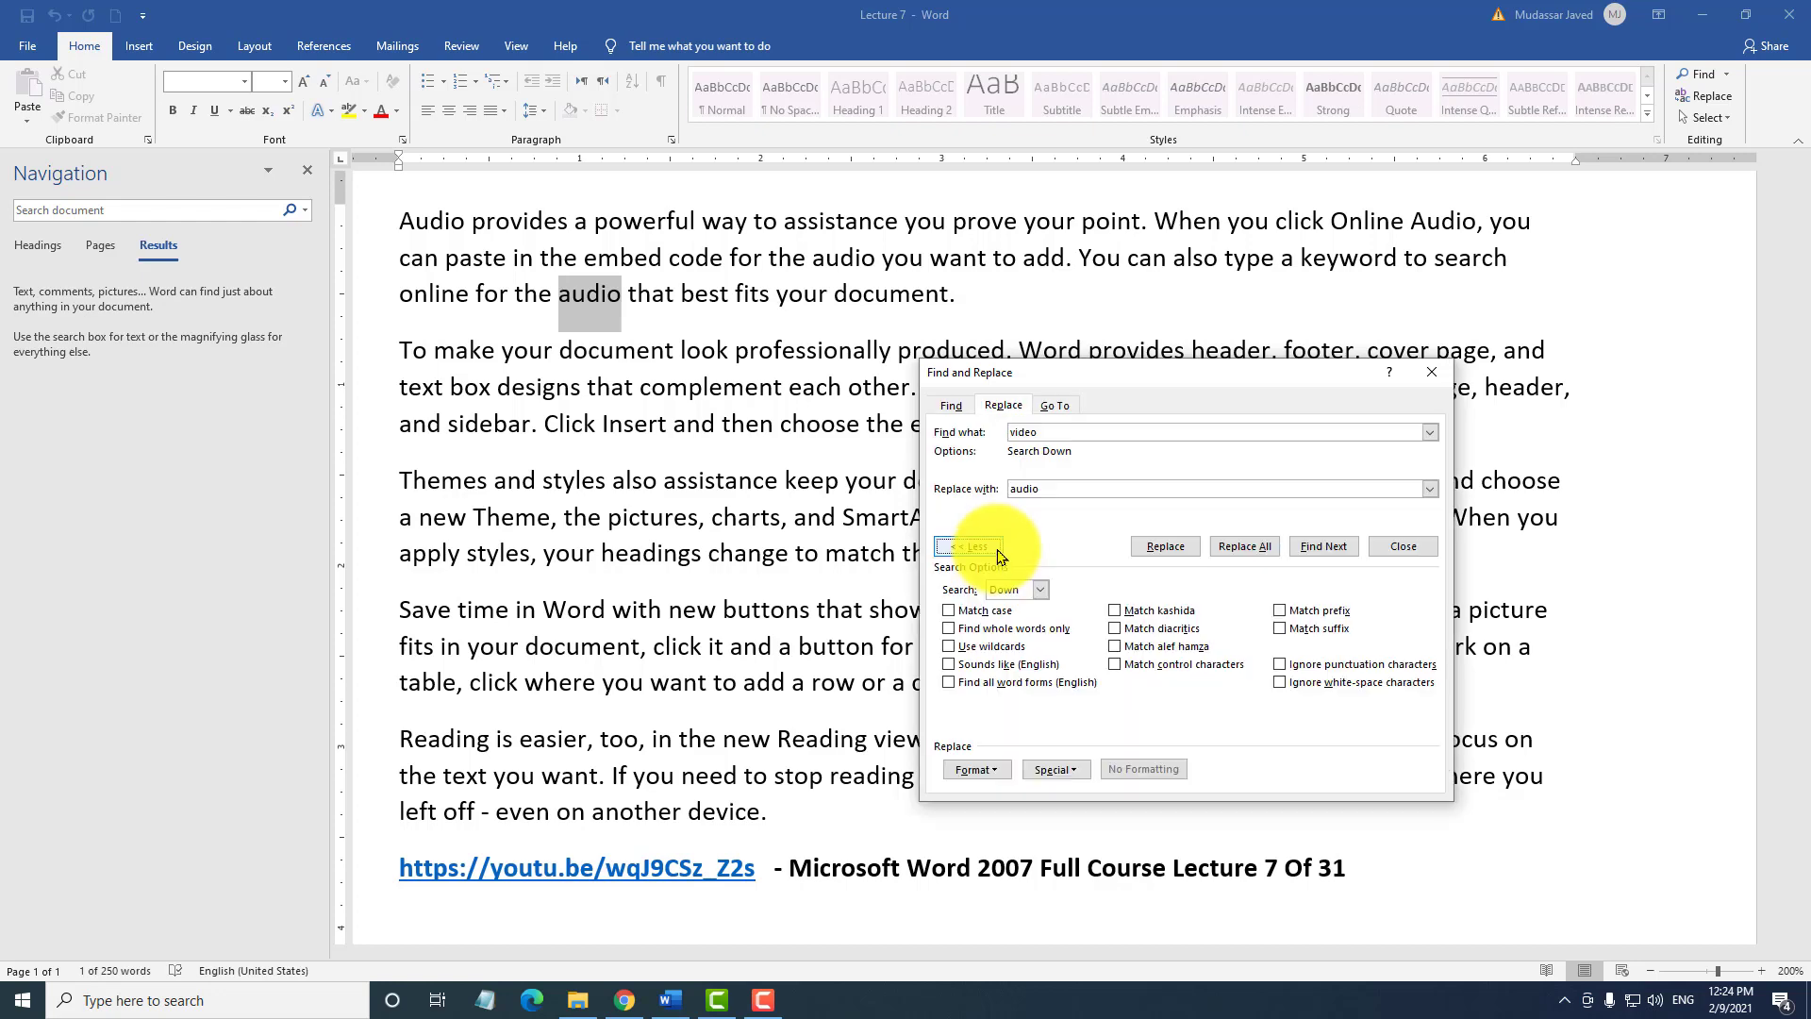
pyautogui.moveTo(1145, 376); pyautogui.dragTo(927, 213)
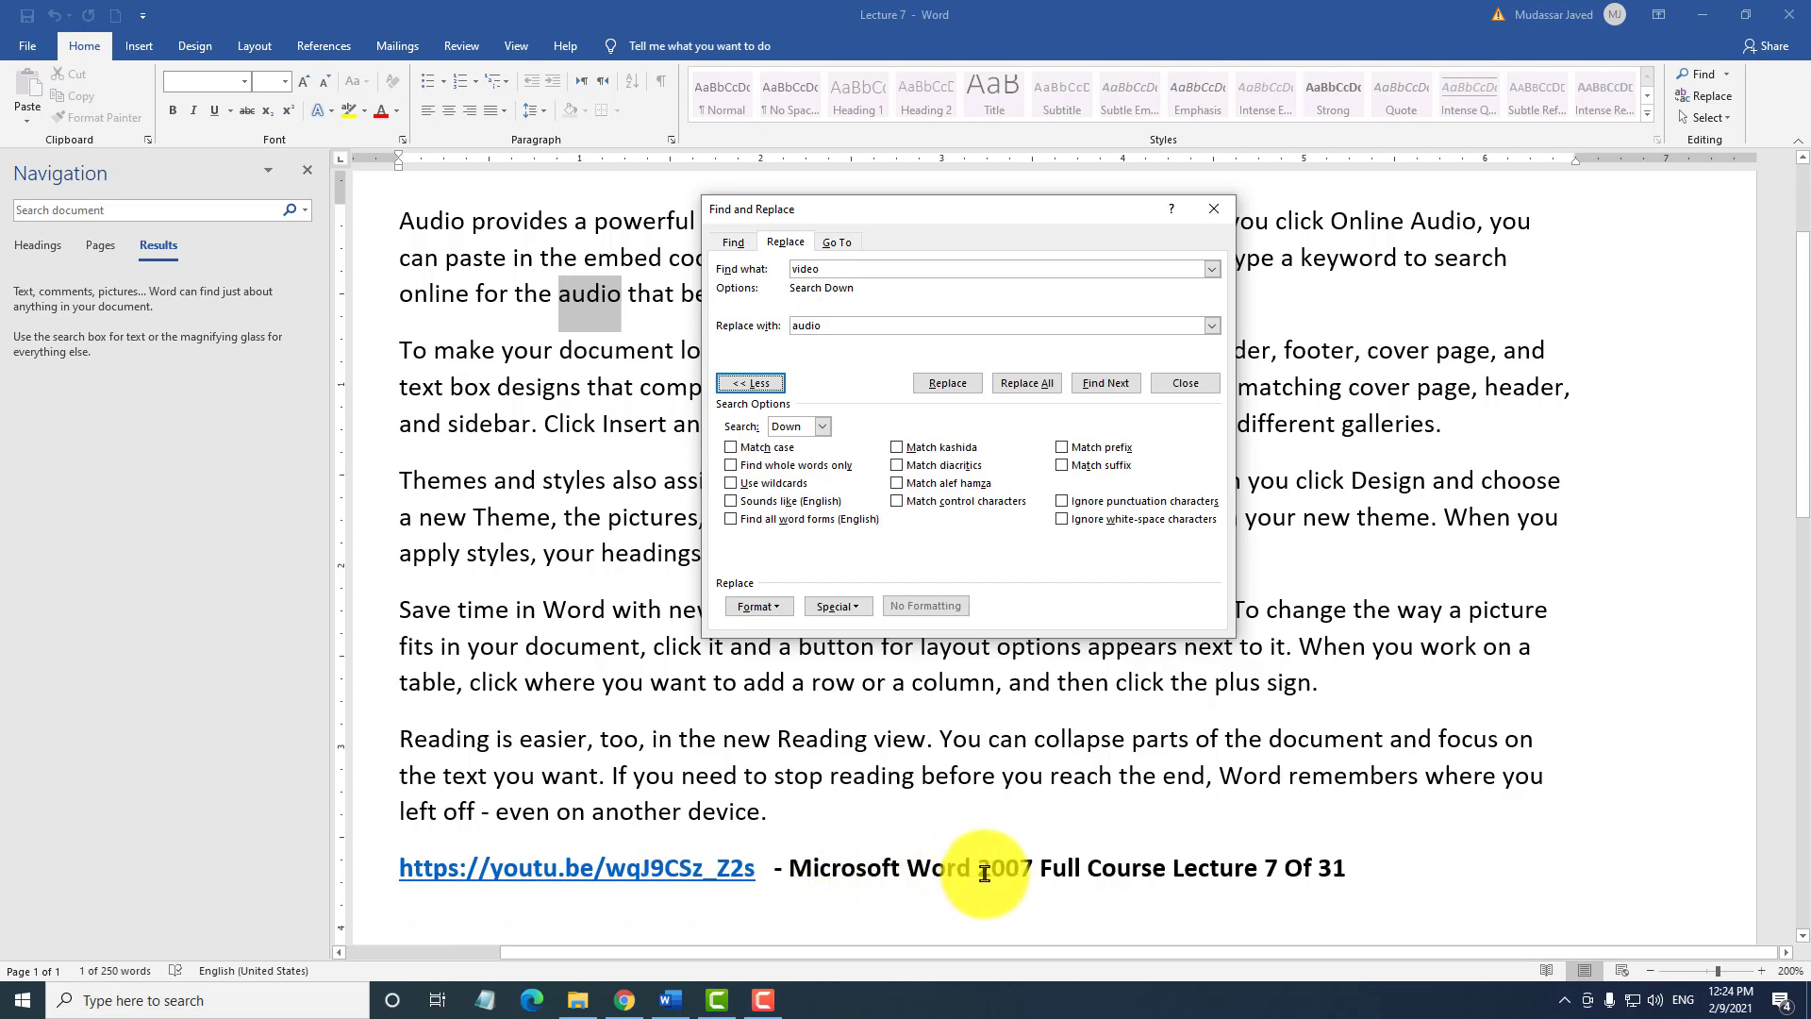
pyautogui.click(1048, 870)
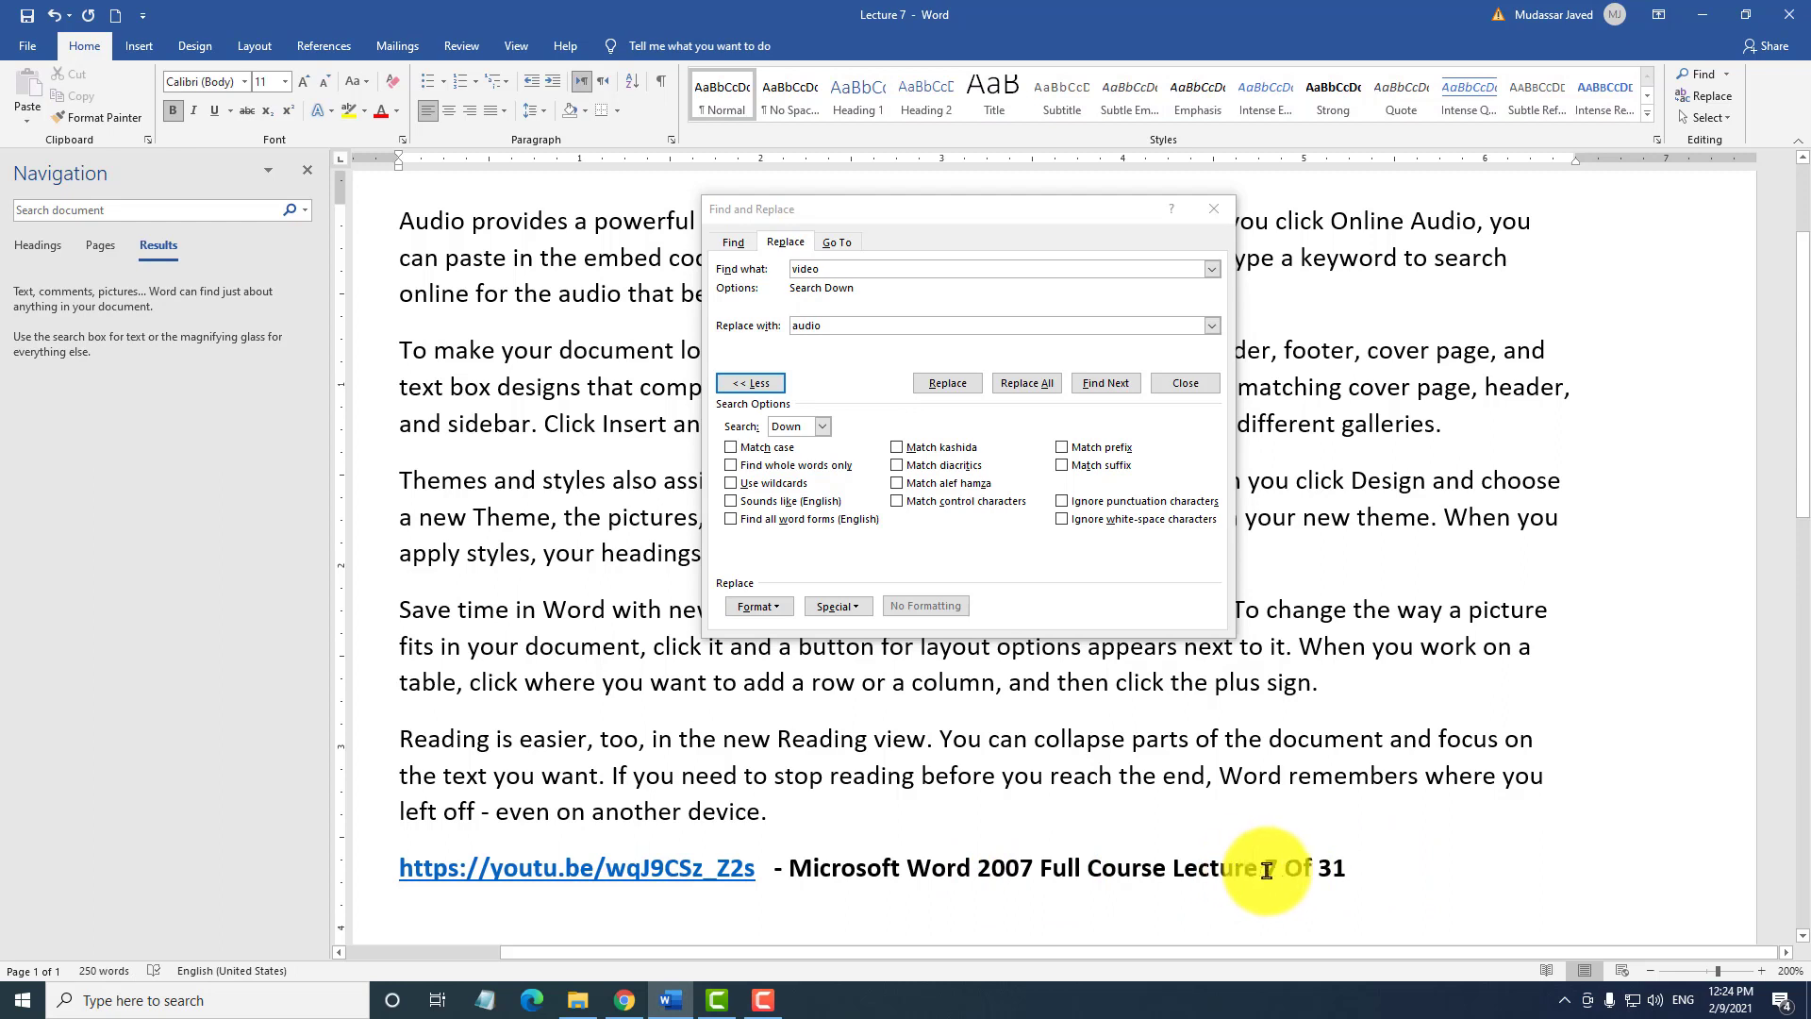
pyautogui.moveTo(1266, 870); pyautogui.dragTo(1174, 870)
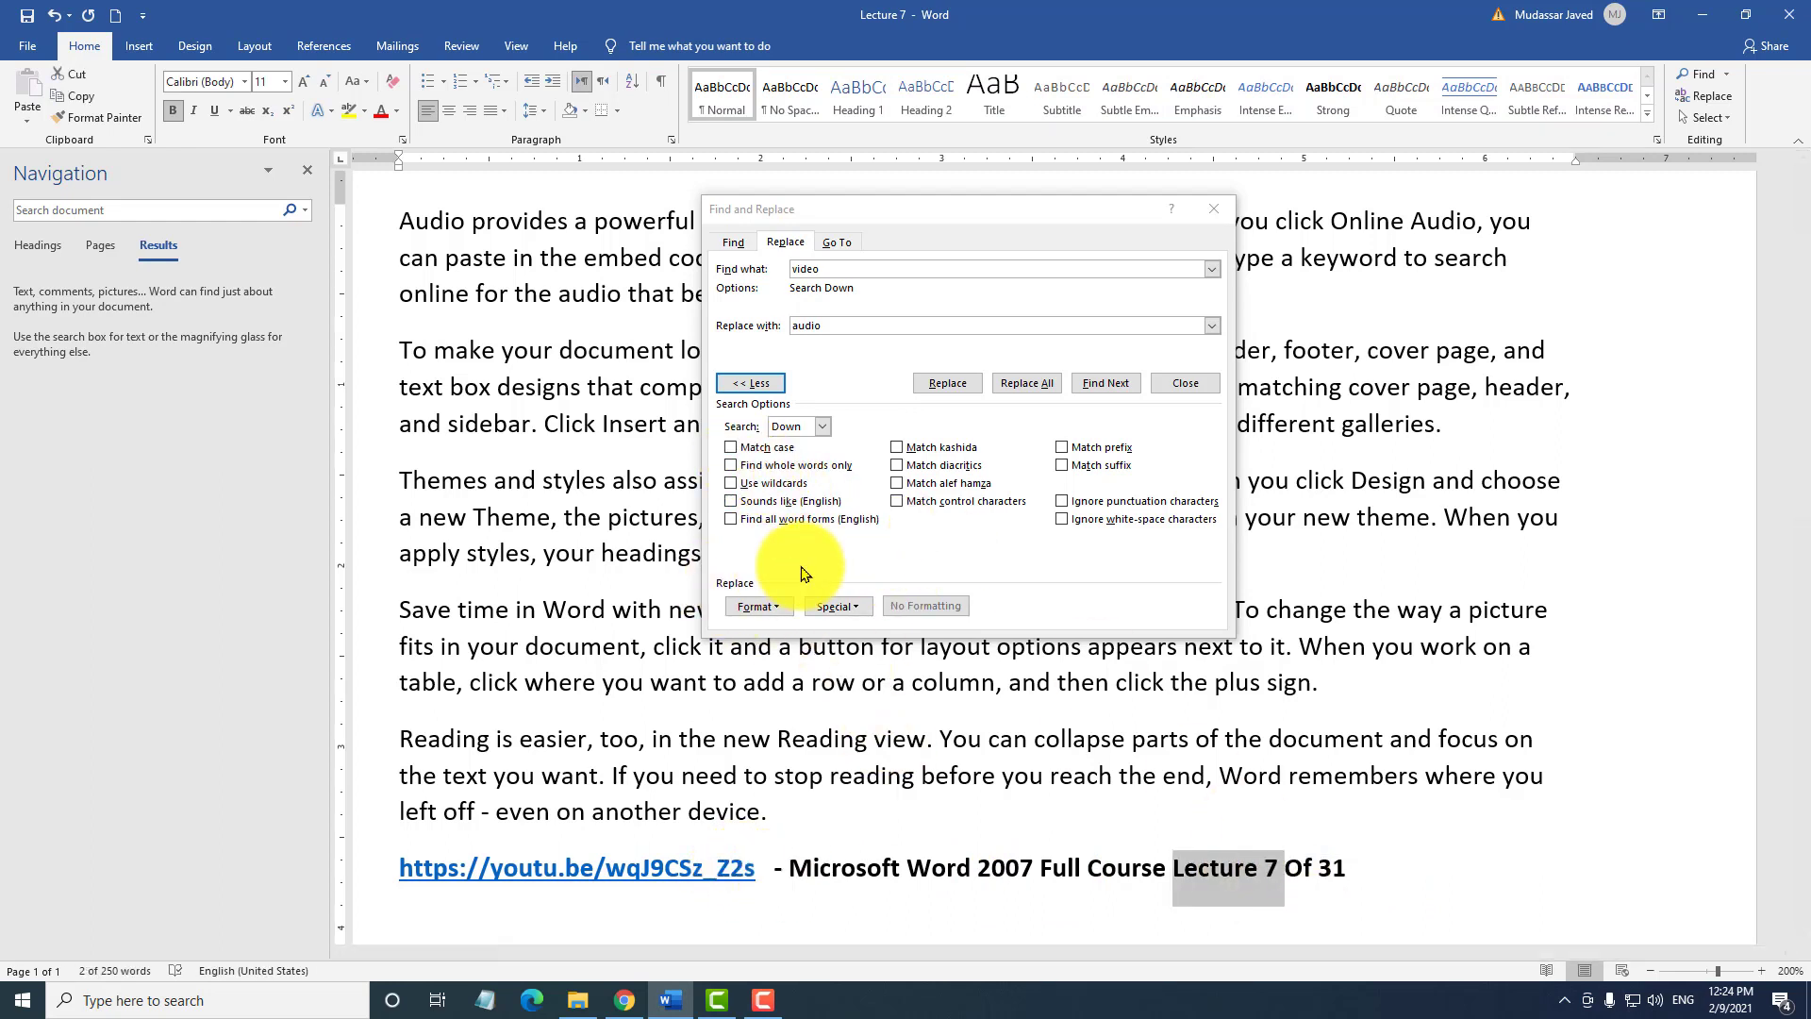
pyautogui.click(731, 447)
pyautogui.moveTo(920, 208); pyautogui.dragTo(1189, 407)
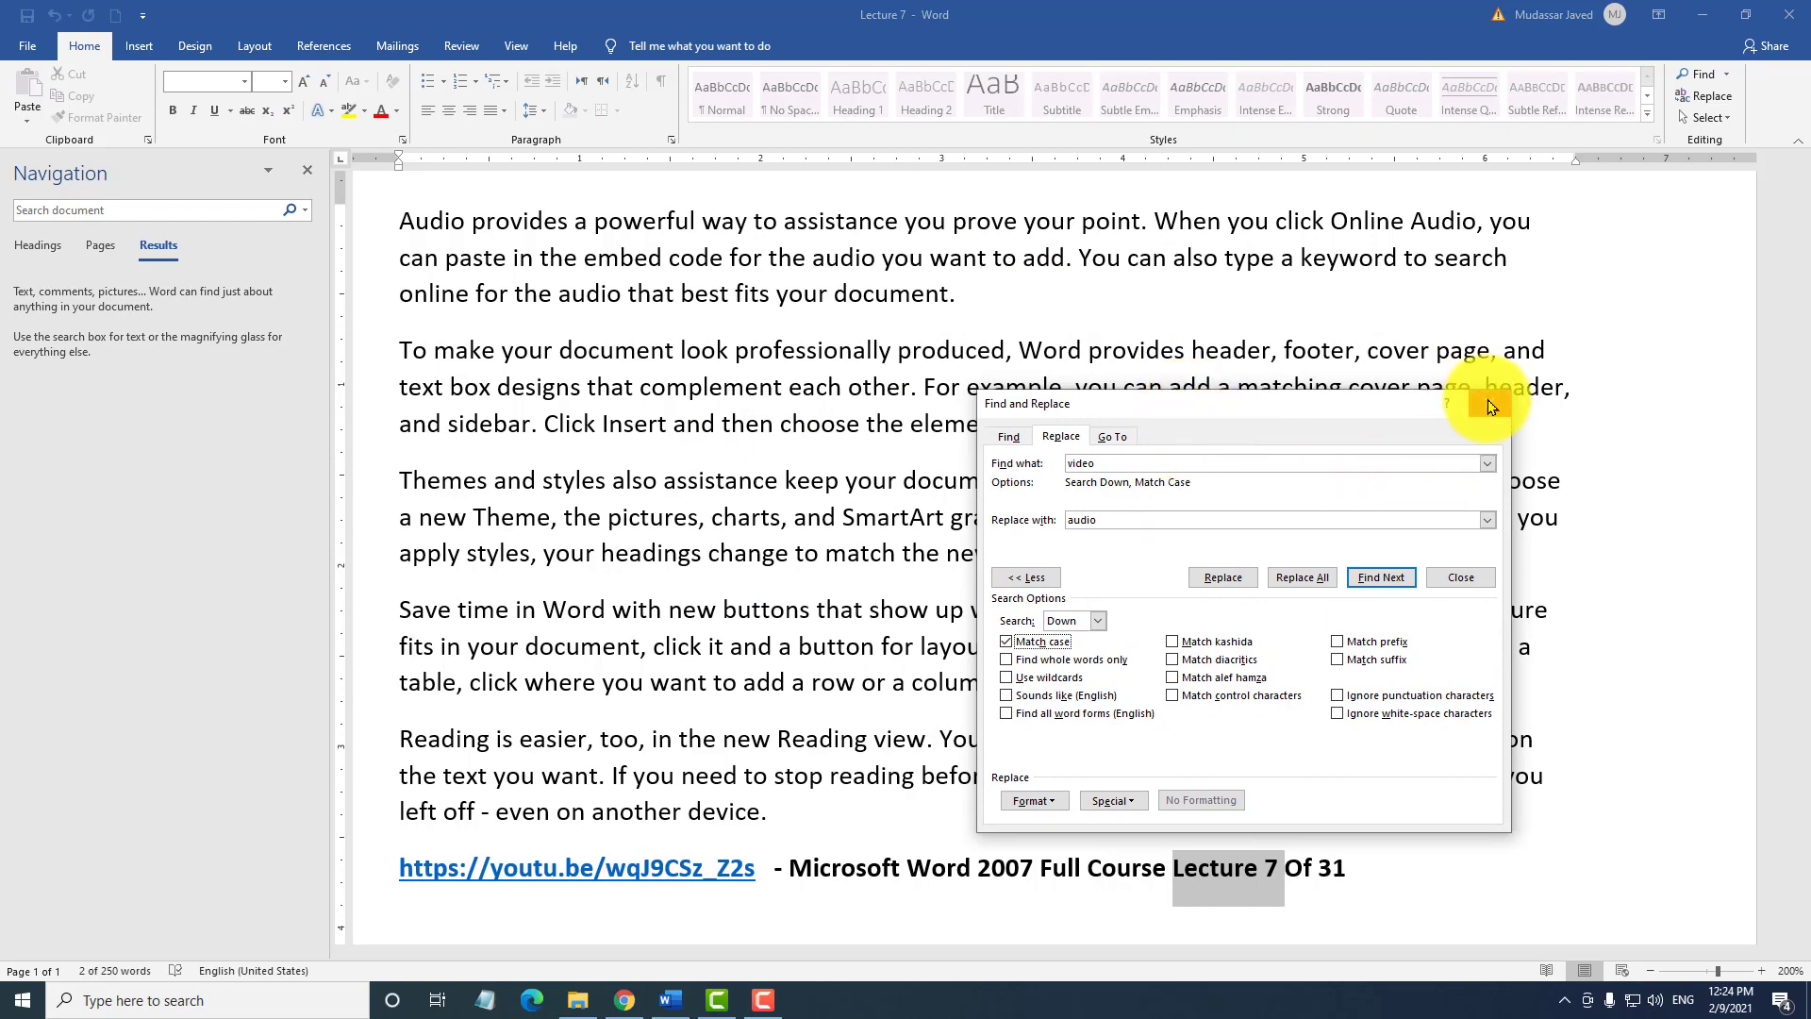
# Change the capital "A" of "Audio" after "Online" in the first paragraph to a lowercase "a".
pyautogui.click(796, 449)
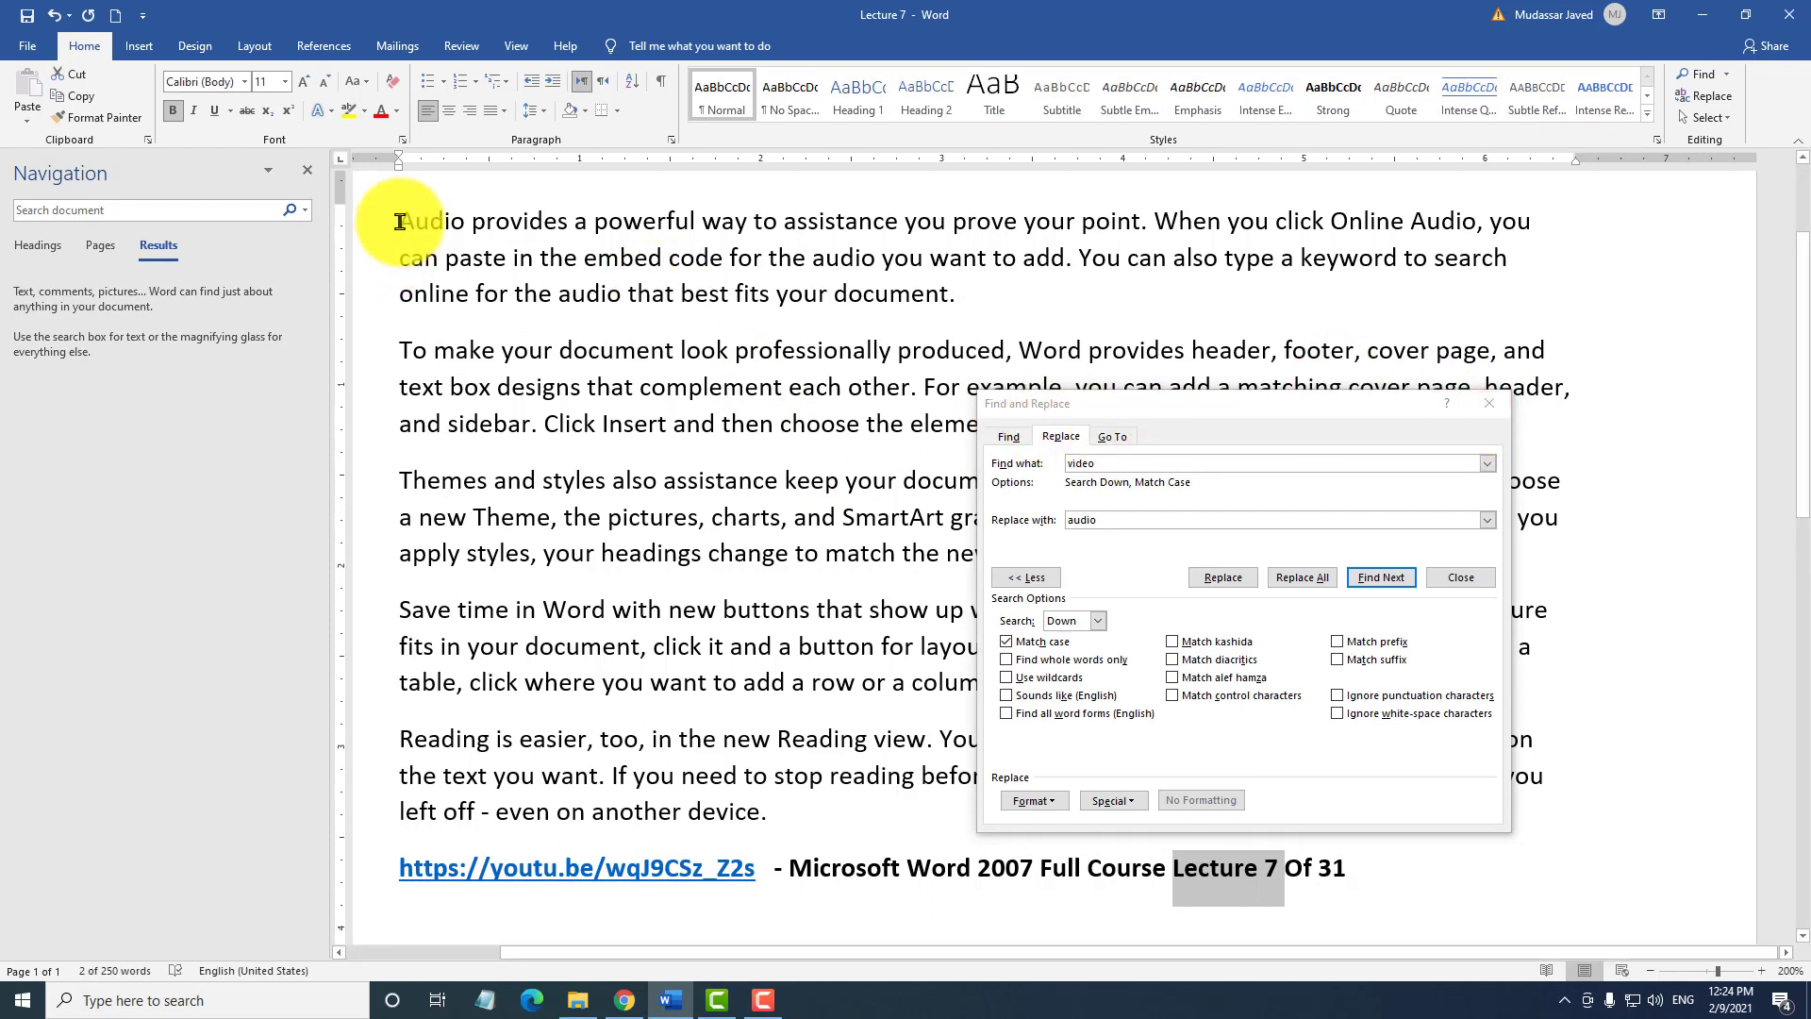
pyautogui.moveTo(403, 224); pyautogui.dragTo(416, 226)
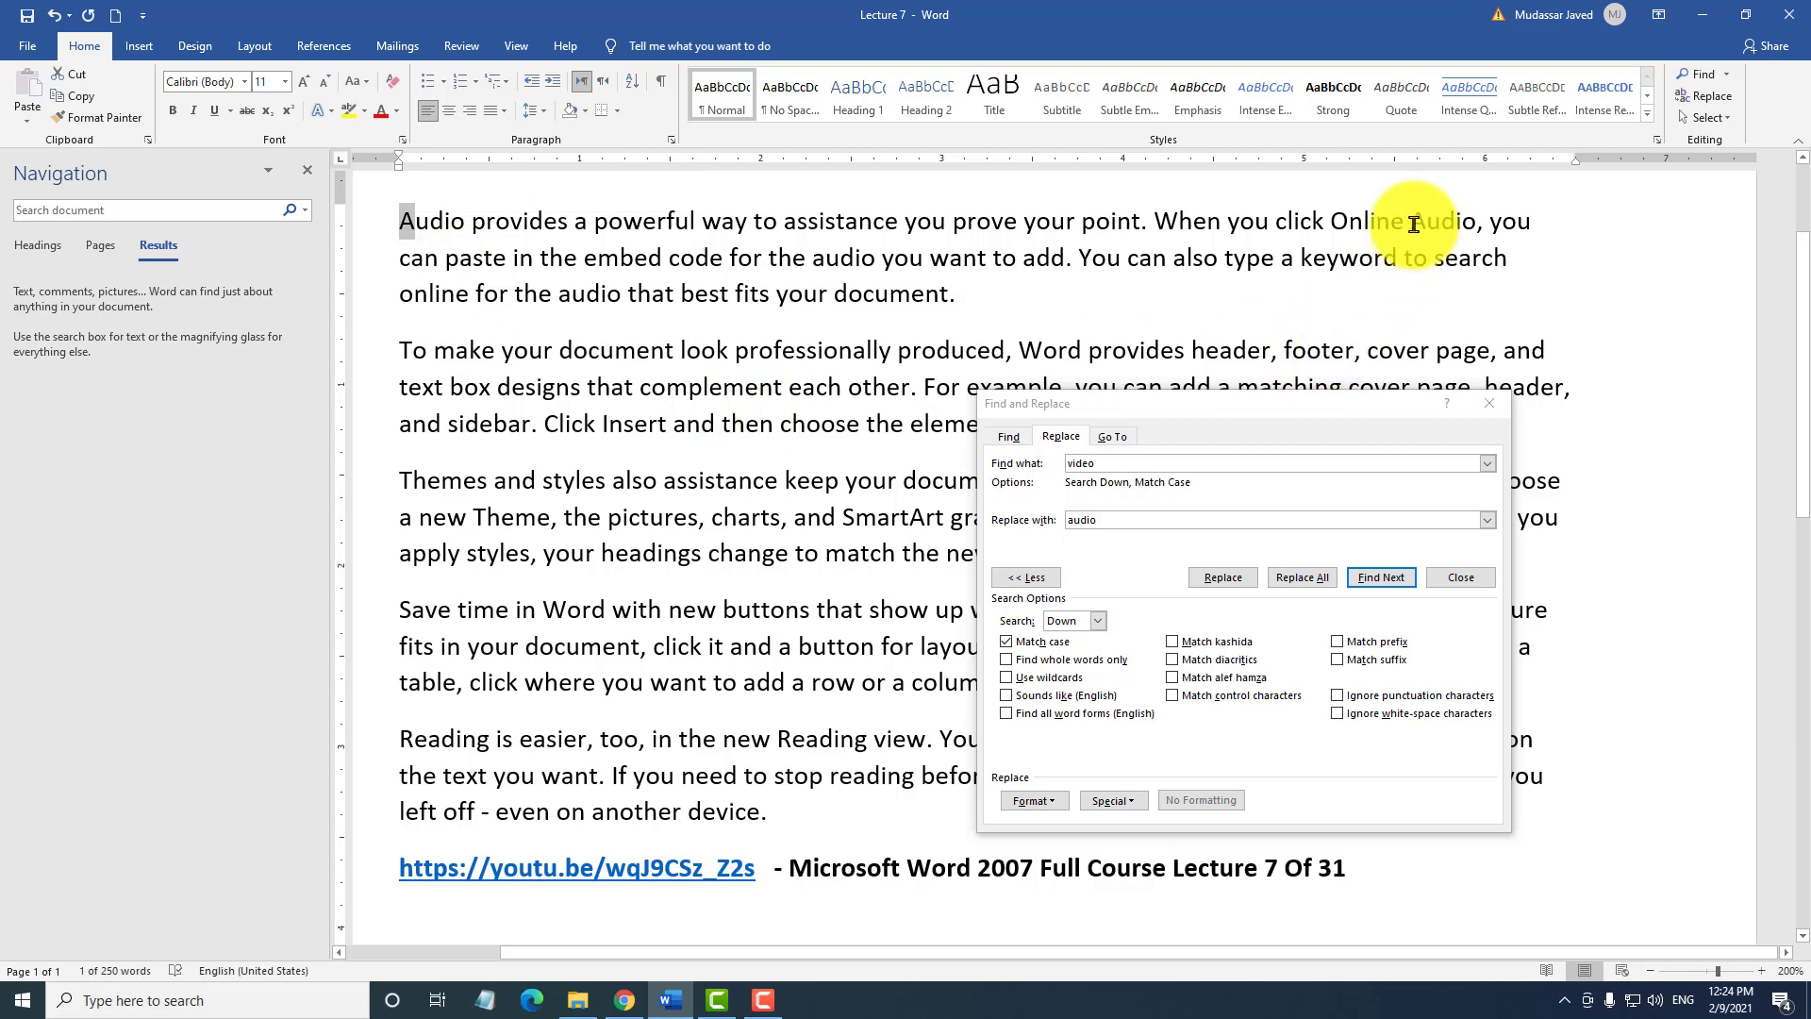
pyautogui.moveTo(1414, 223); pyautogui.dragTo(1423, 224)
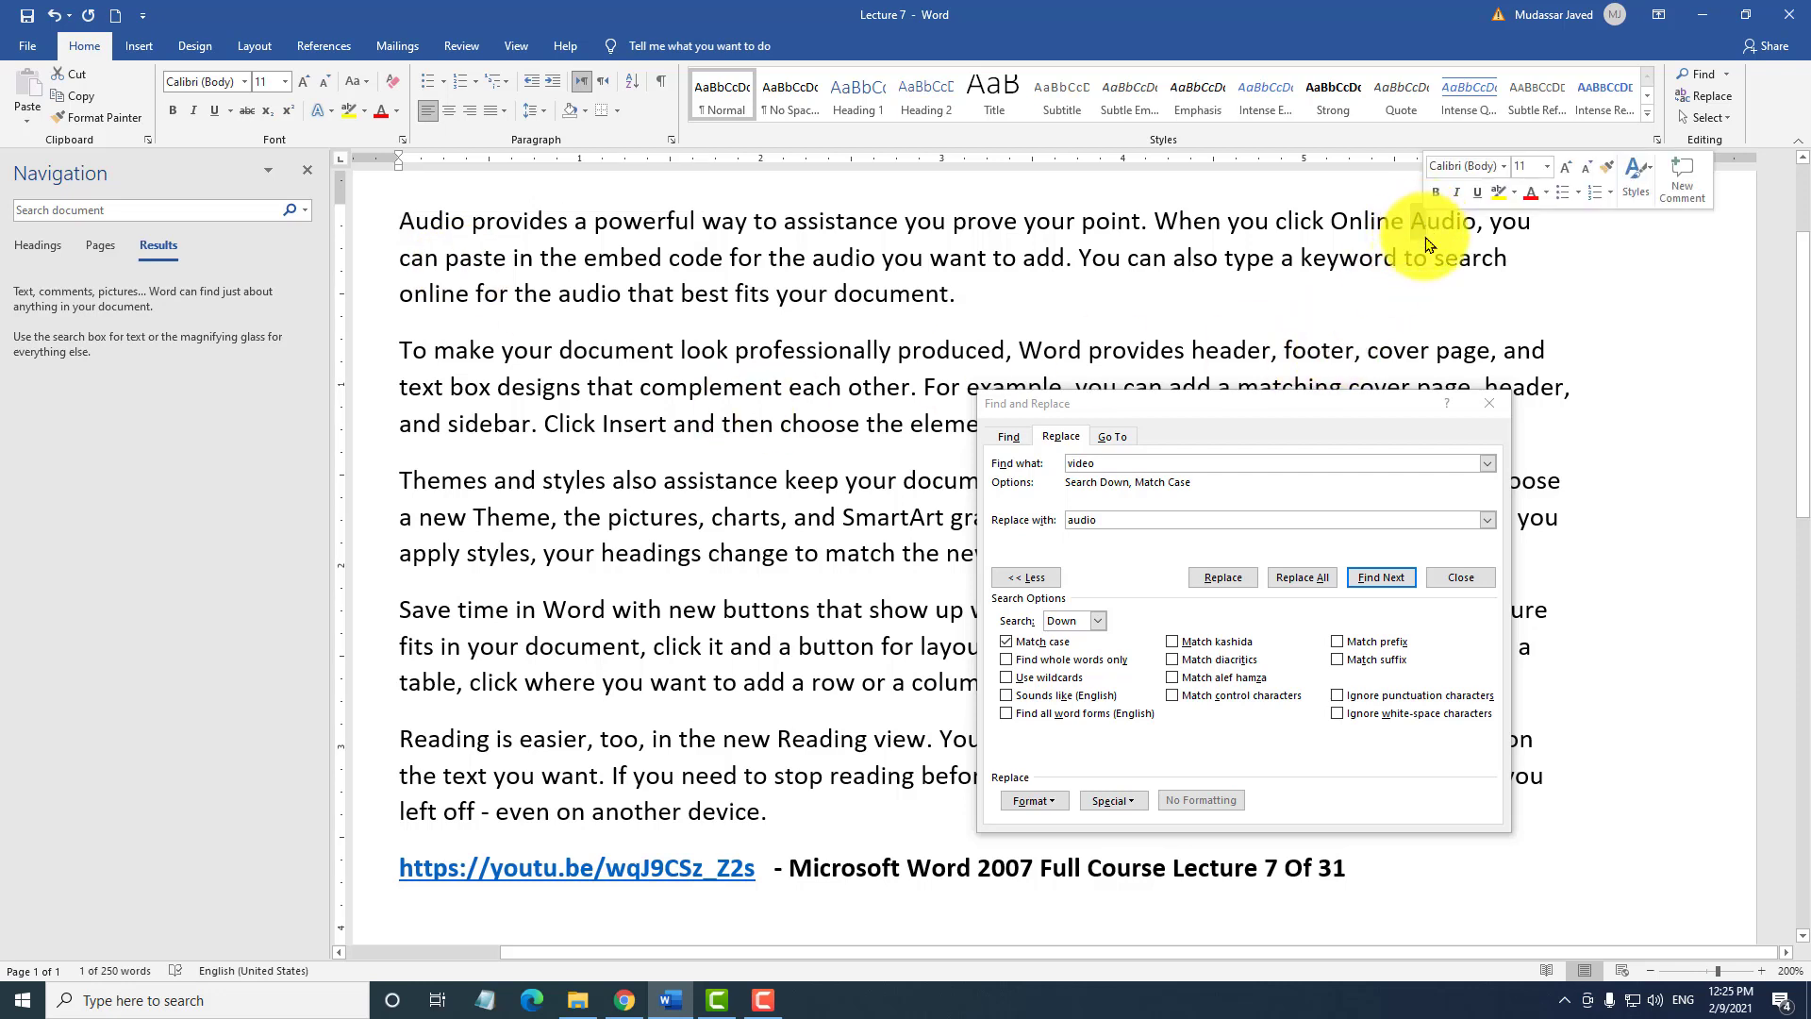
pyautogui.press('Delete')
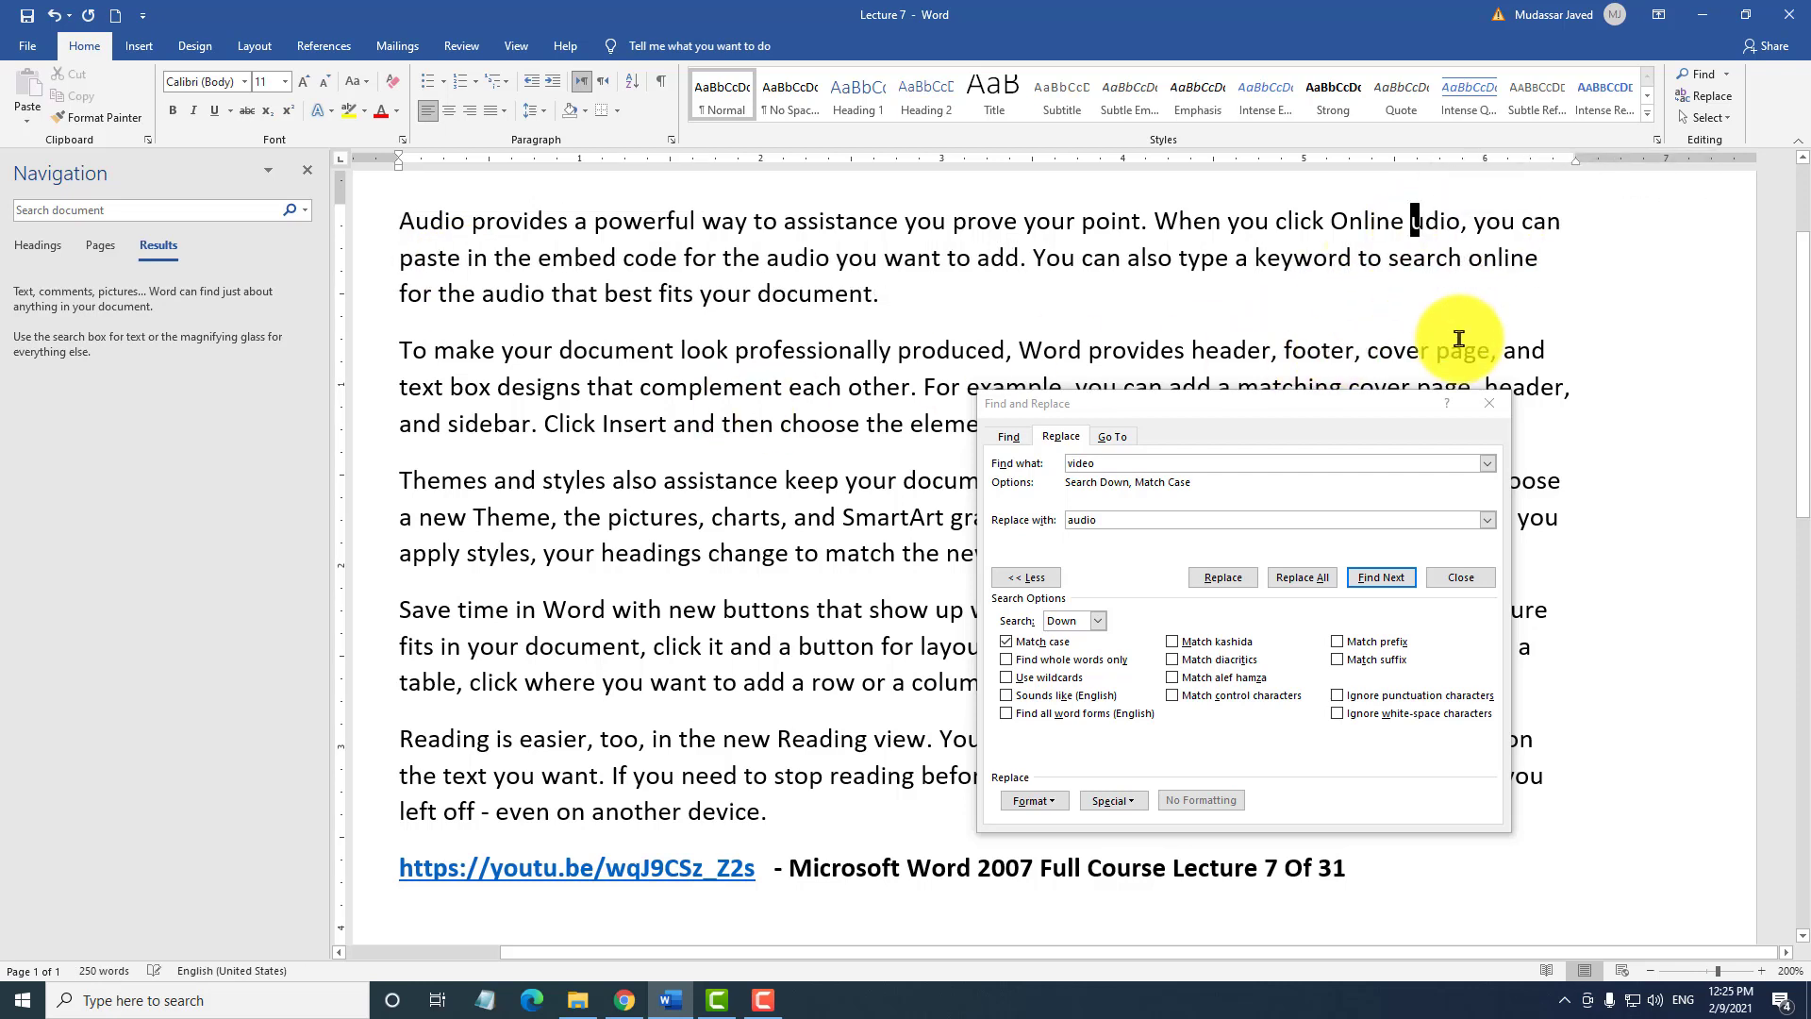
pyautogui.write('a')
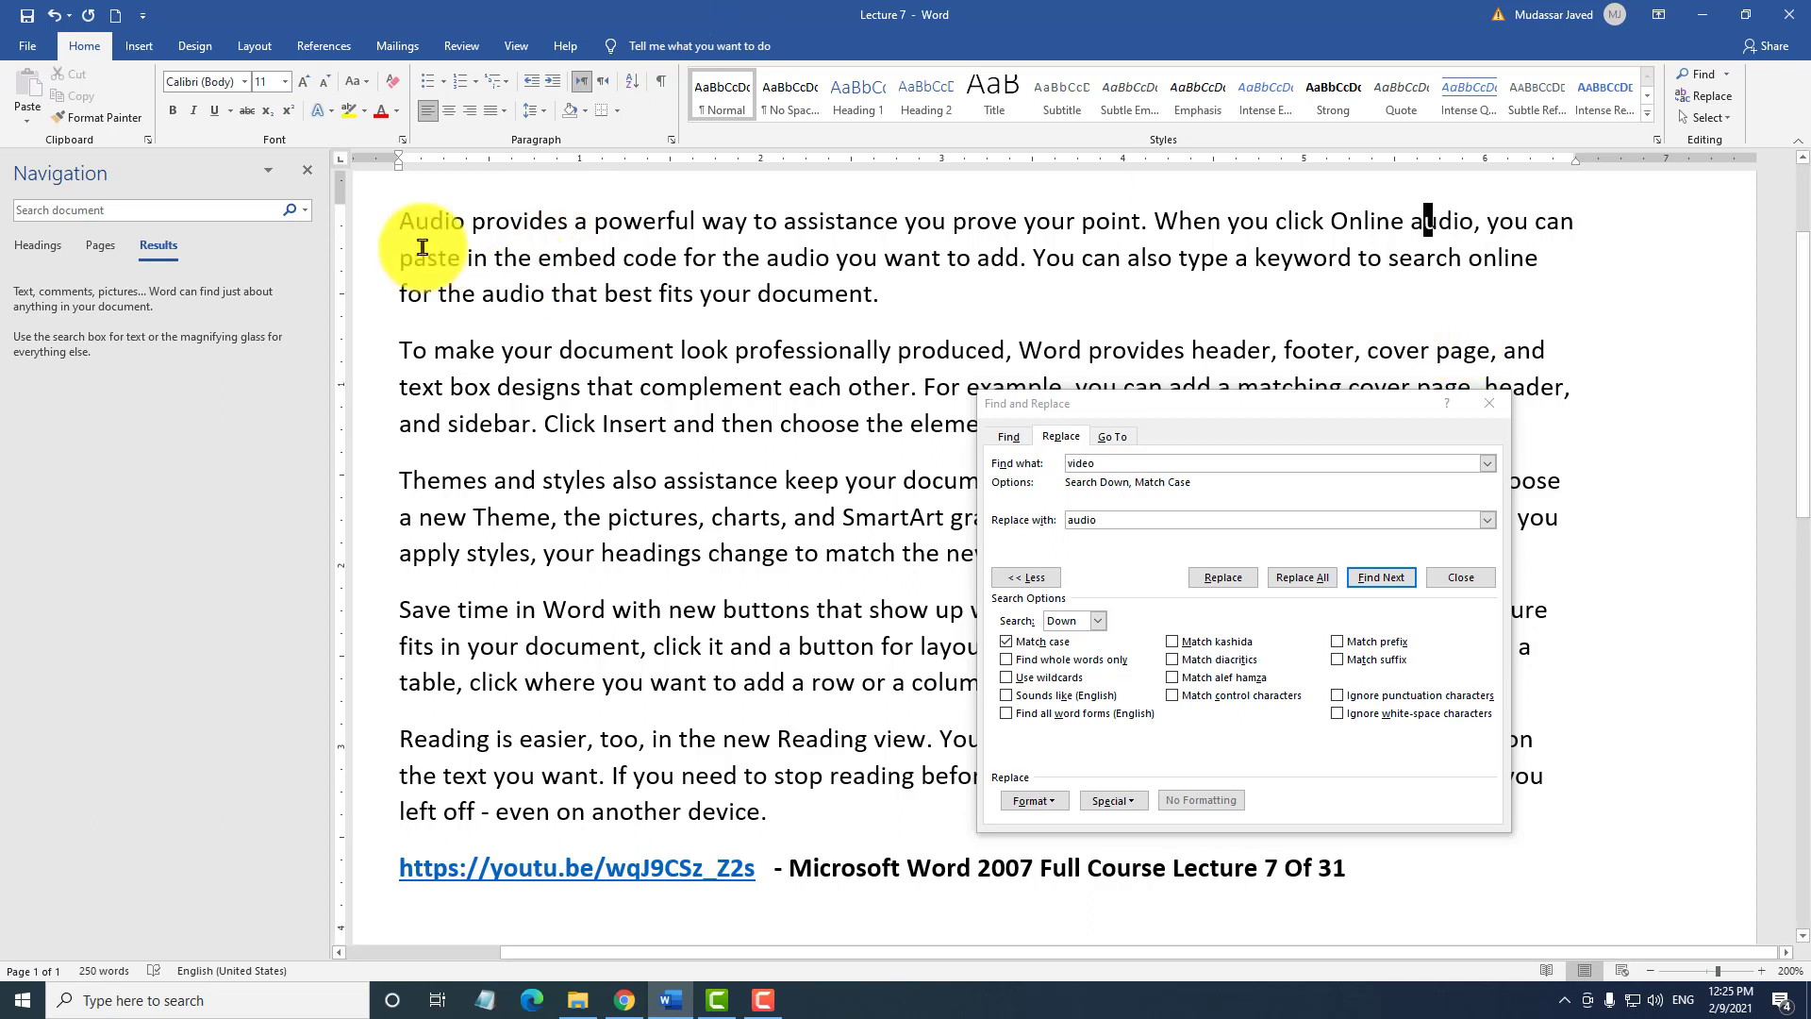
# Clear the search and replacement words and enter "audio" as the search word.
pyautogui.click(1123, 468)
pyautogui.doubleClick(1123, 467)
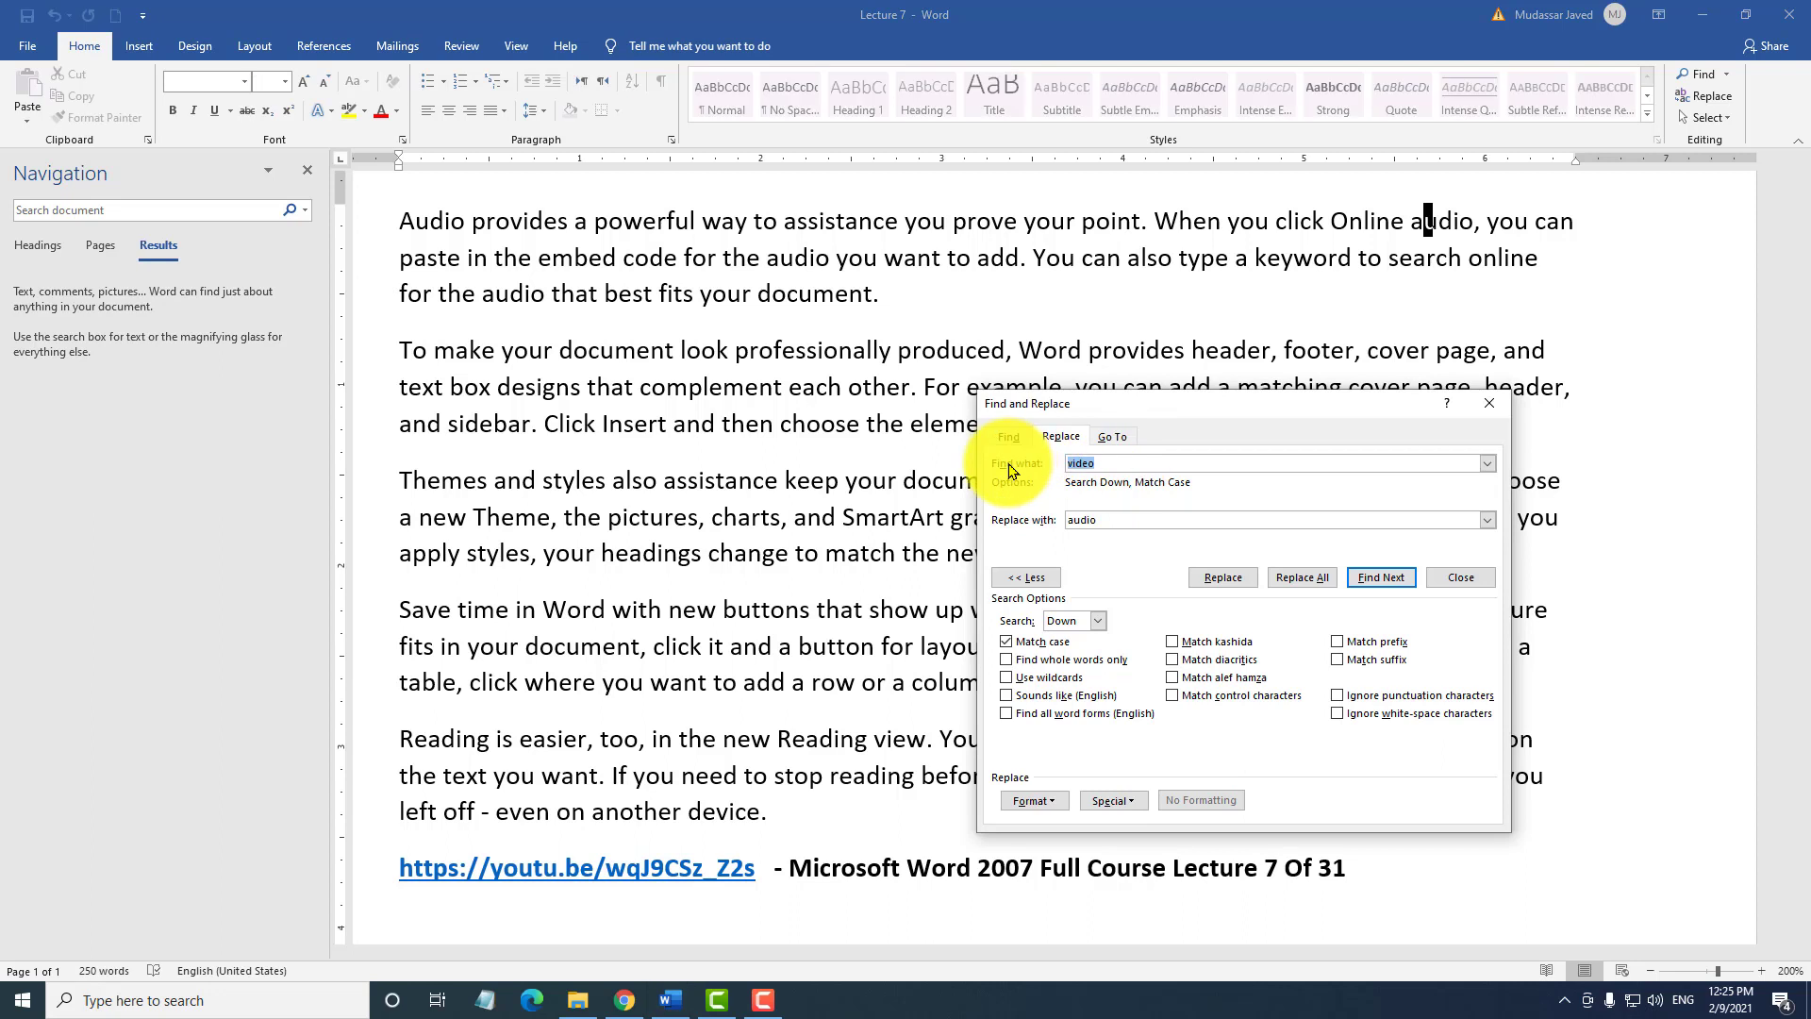
pyautogui.press('BackSpace')
pyautogui.moveTo(1123, 523); pyautogui.dragTo(1051, 516)
pyautogui.press('BackSpace')
pyautogui.click(1090, 467)
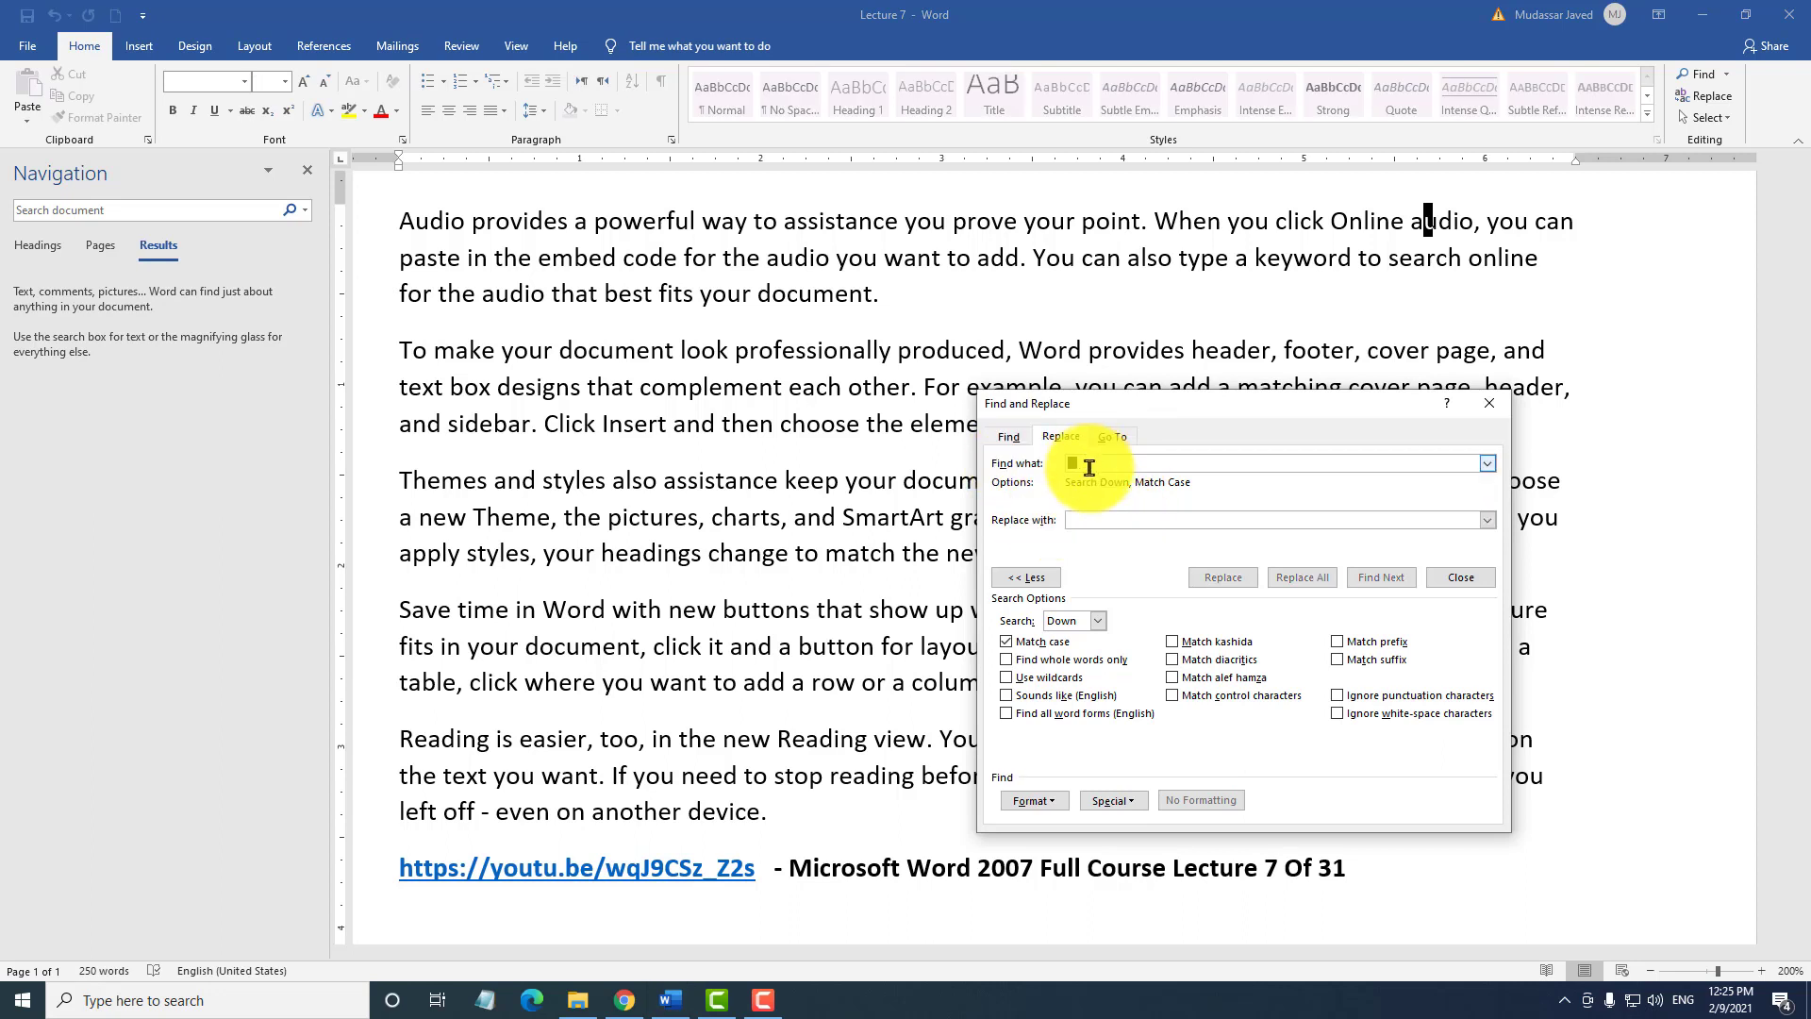
pyautogui.write('audio')
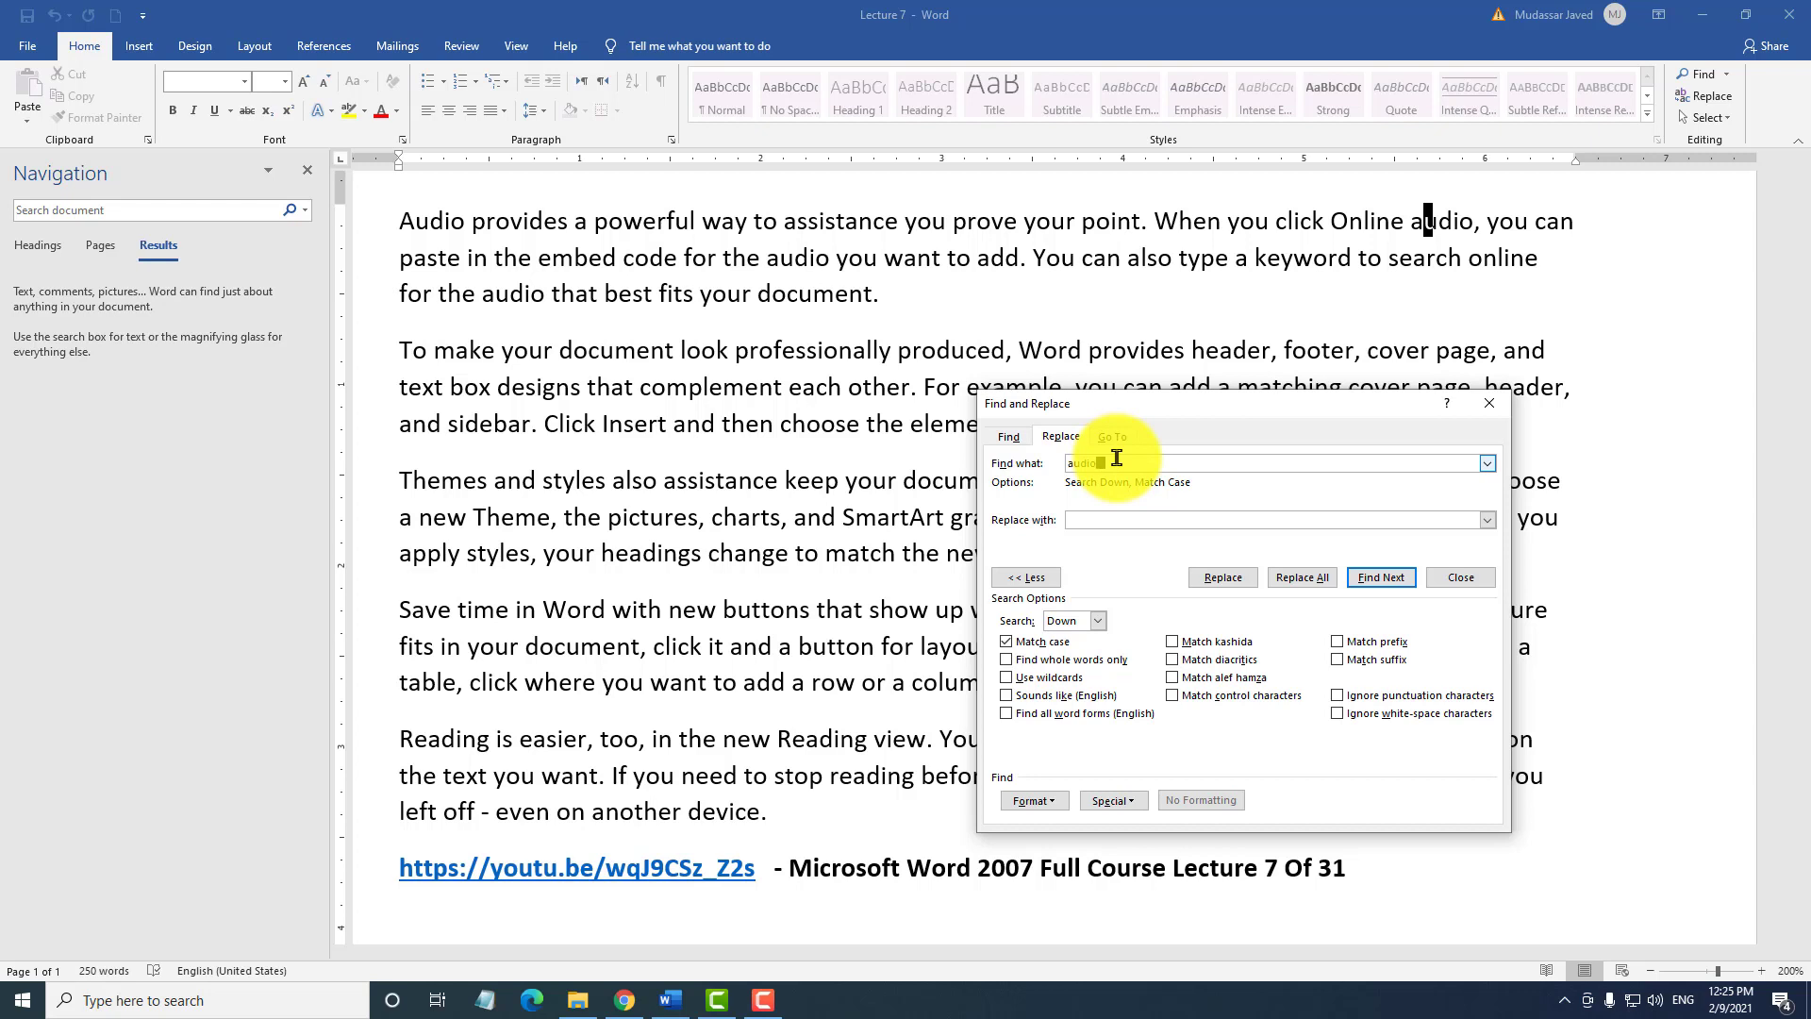
# Find the lowercase occurrences of "audio" one after another with Match case on, until the search ends.
pyautogui.click(1380, 576)
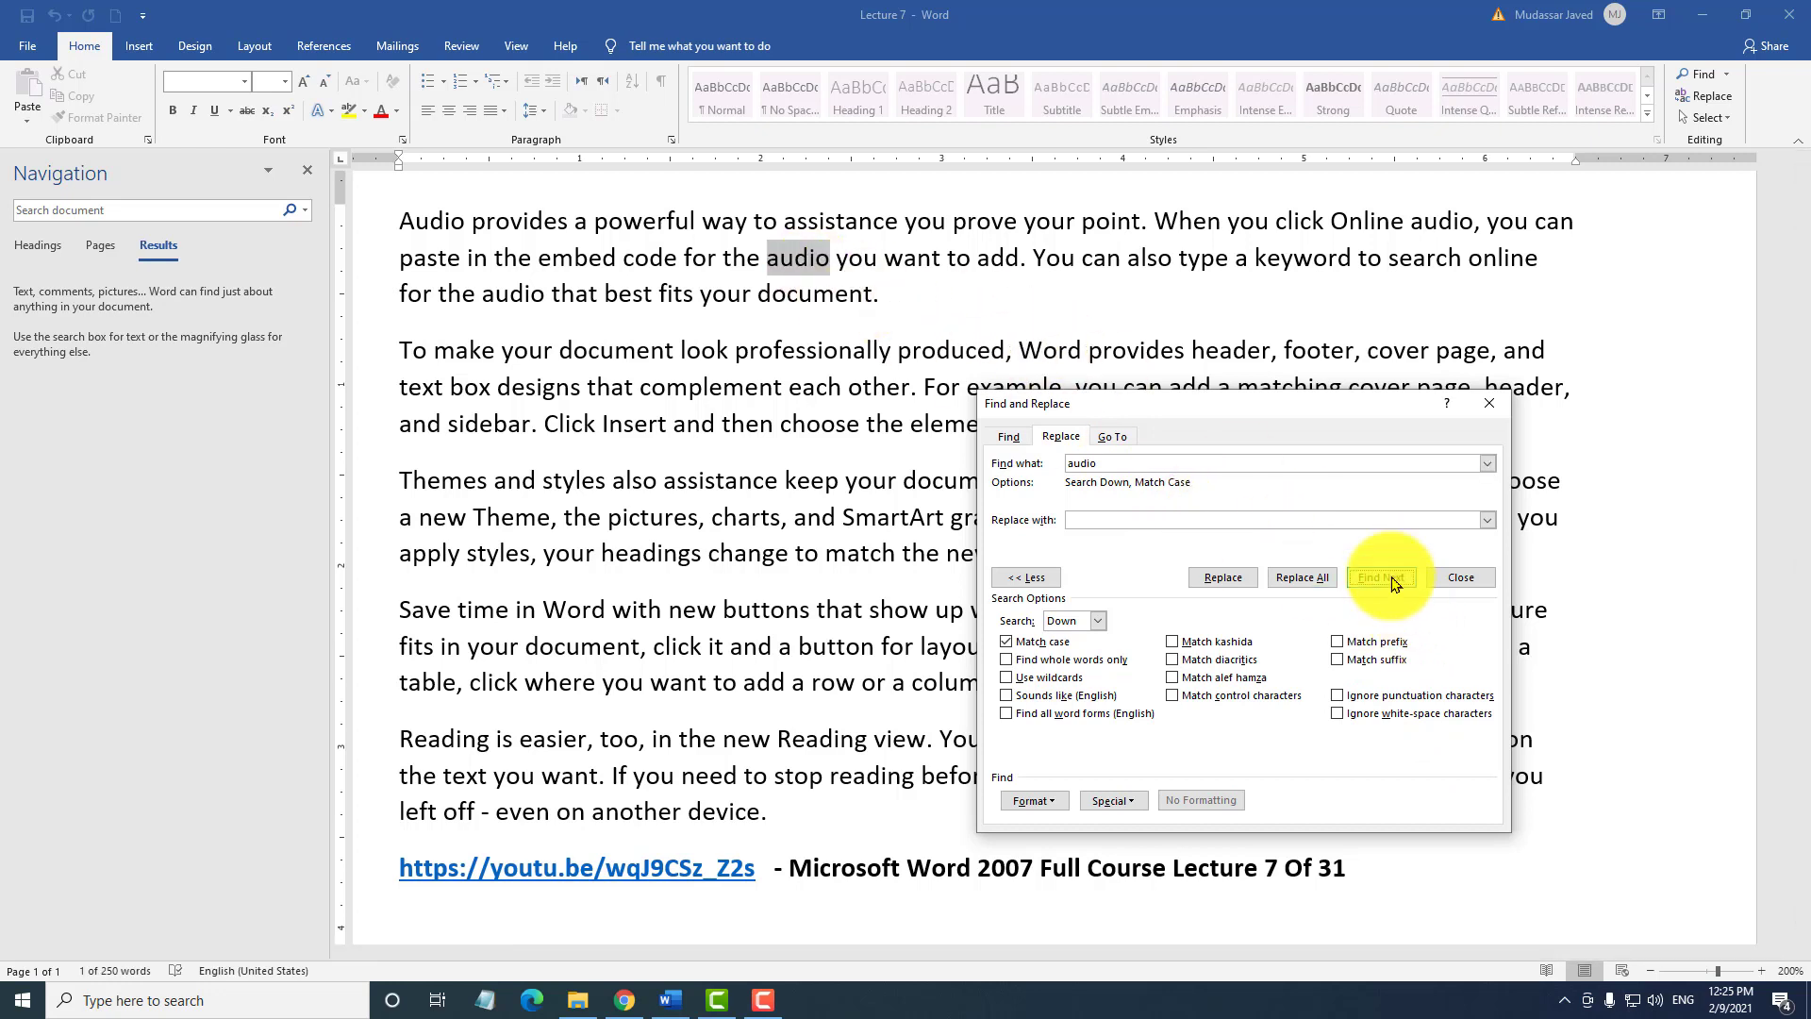
pyautogui.click(1385, 575)
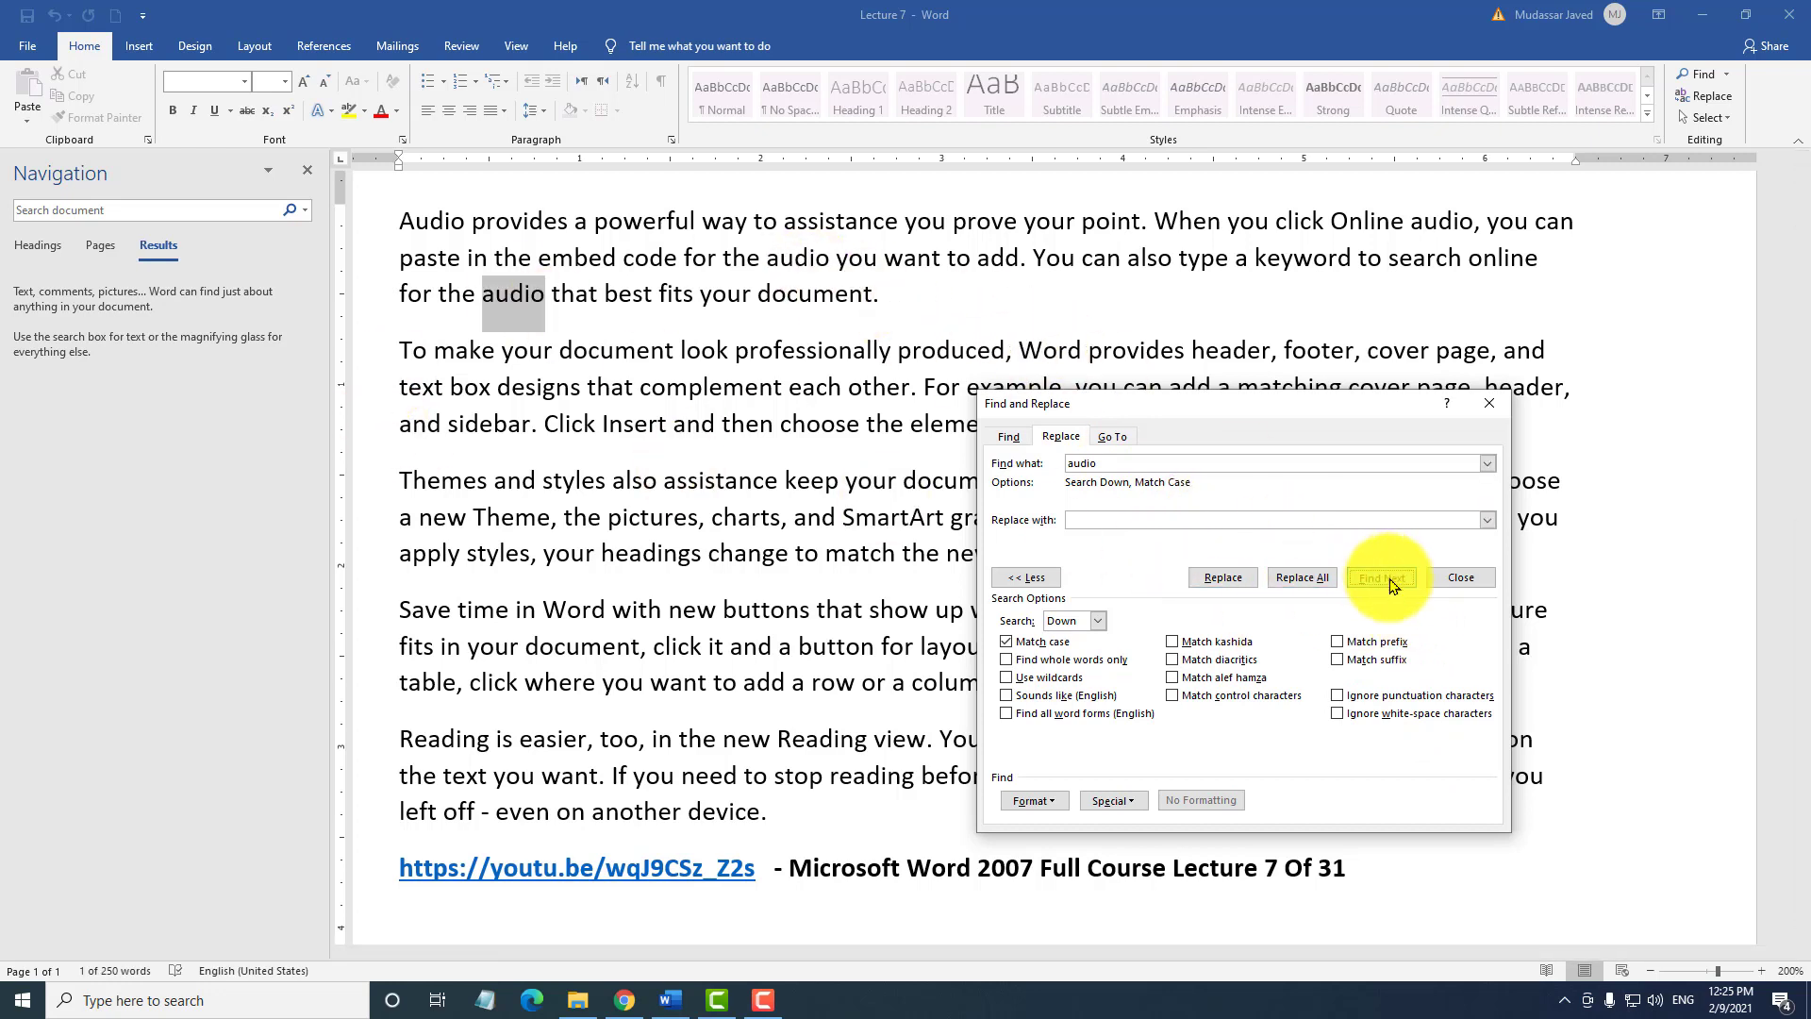
pyautogui.click(1380, 577)
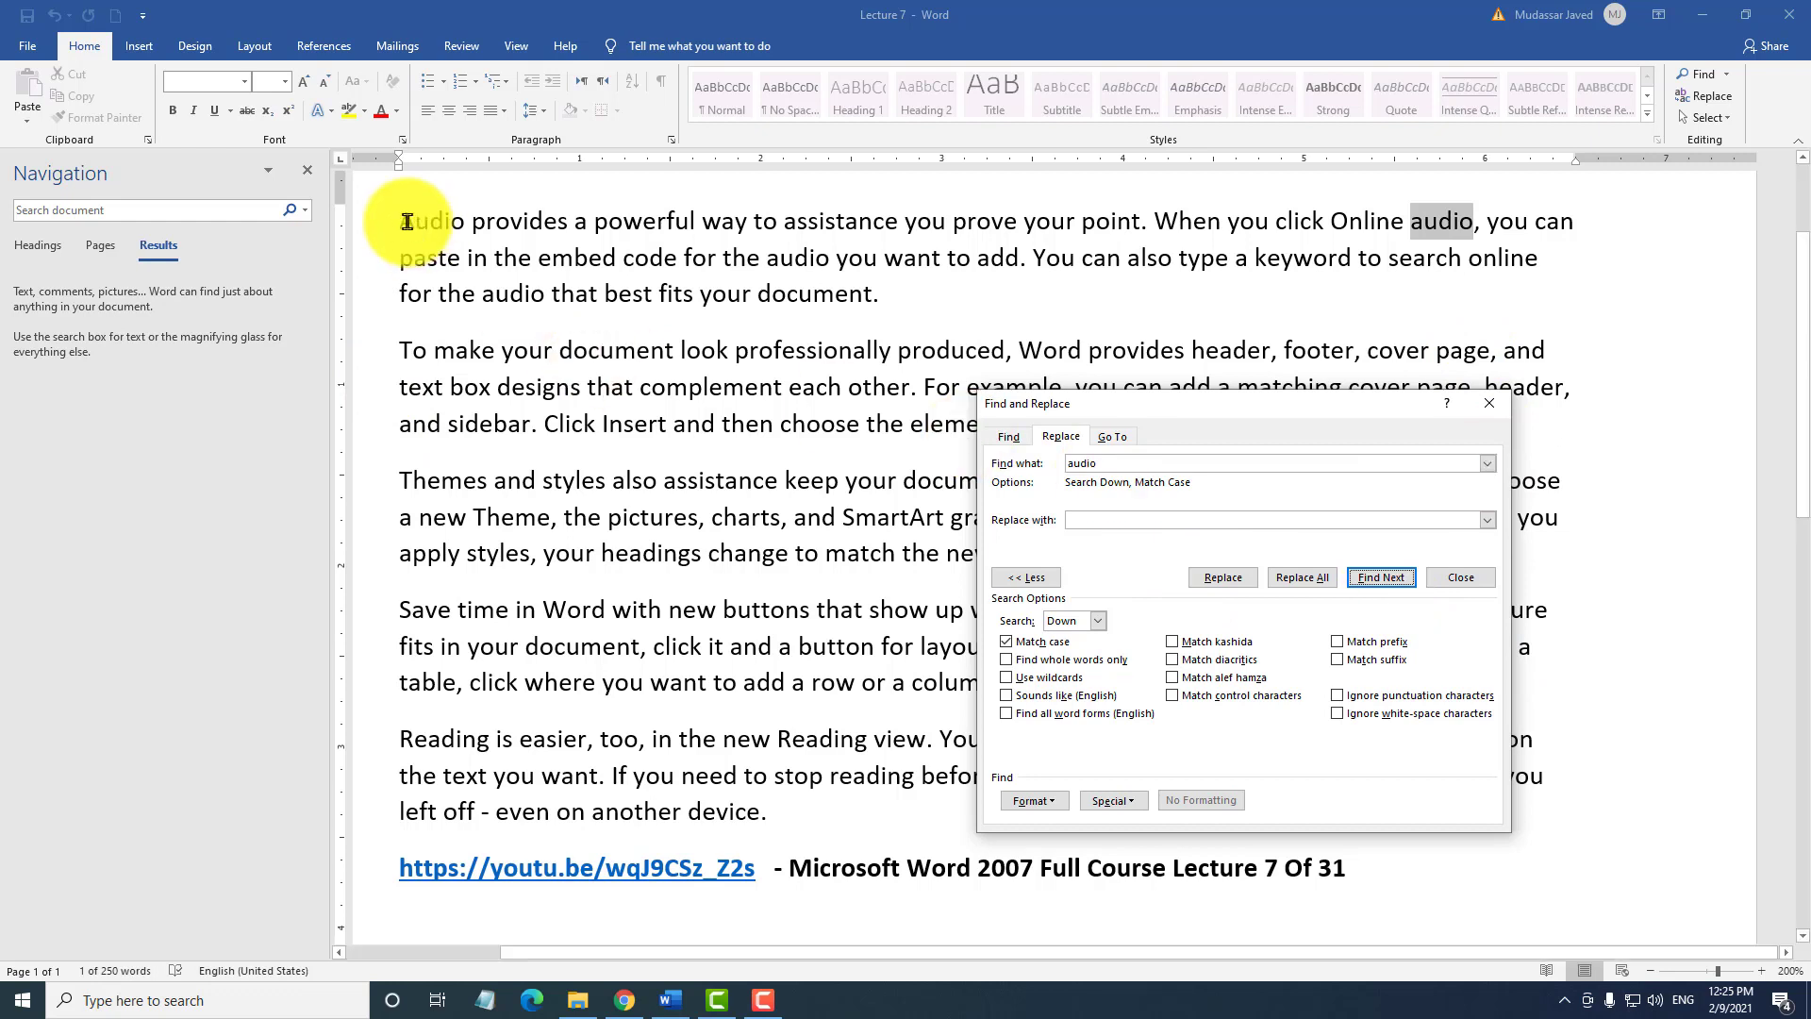
pyautogui.click(1378, 578)
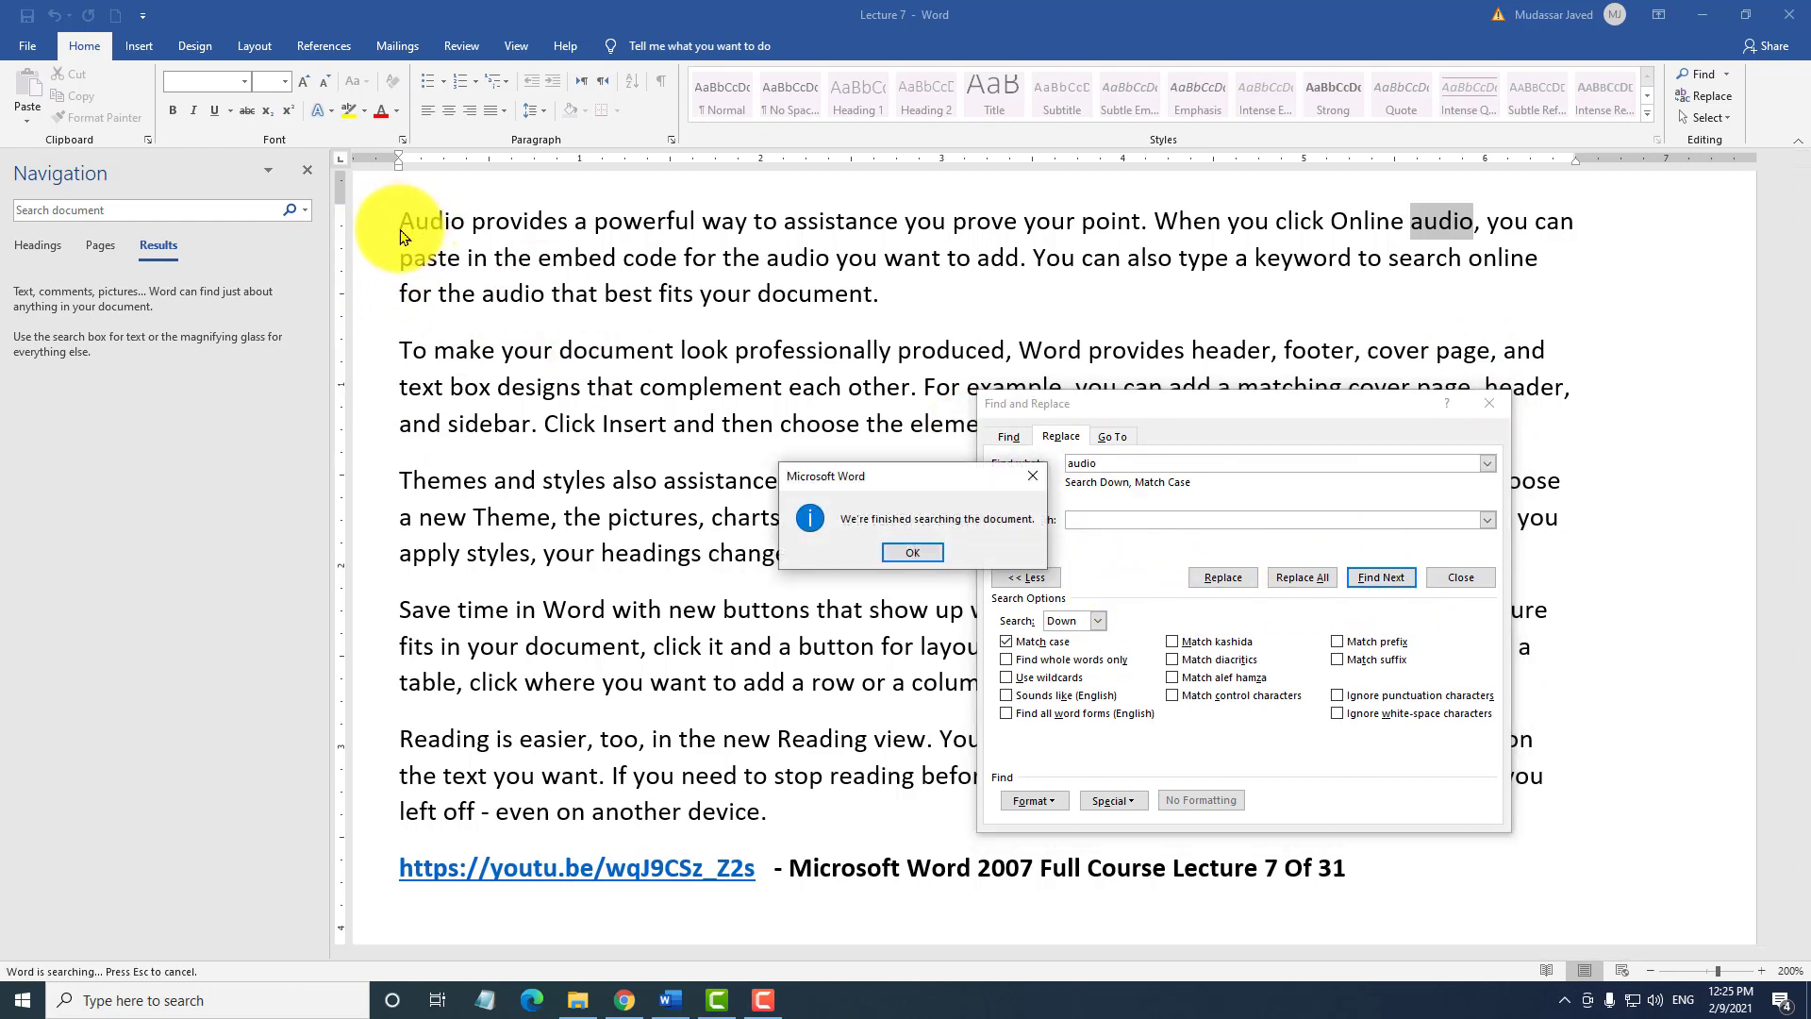
pyautogui.click(912, 552)
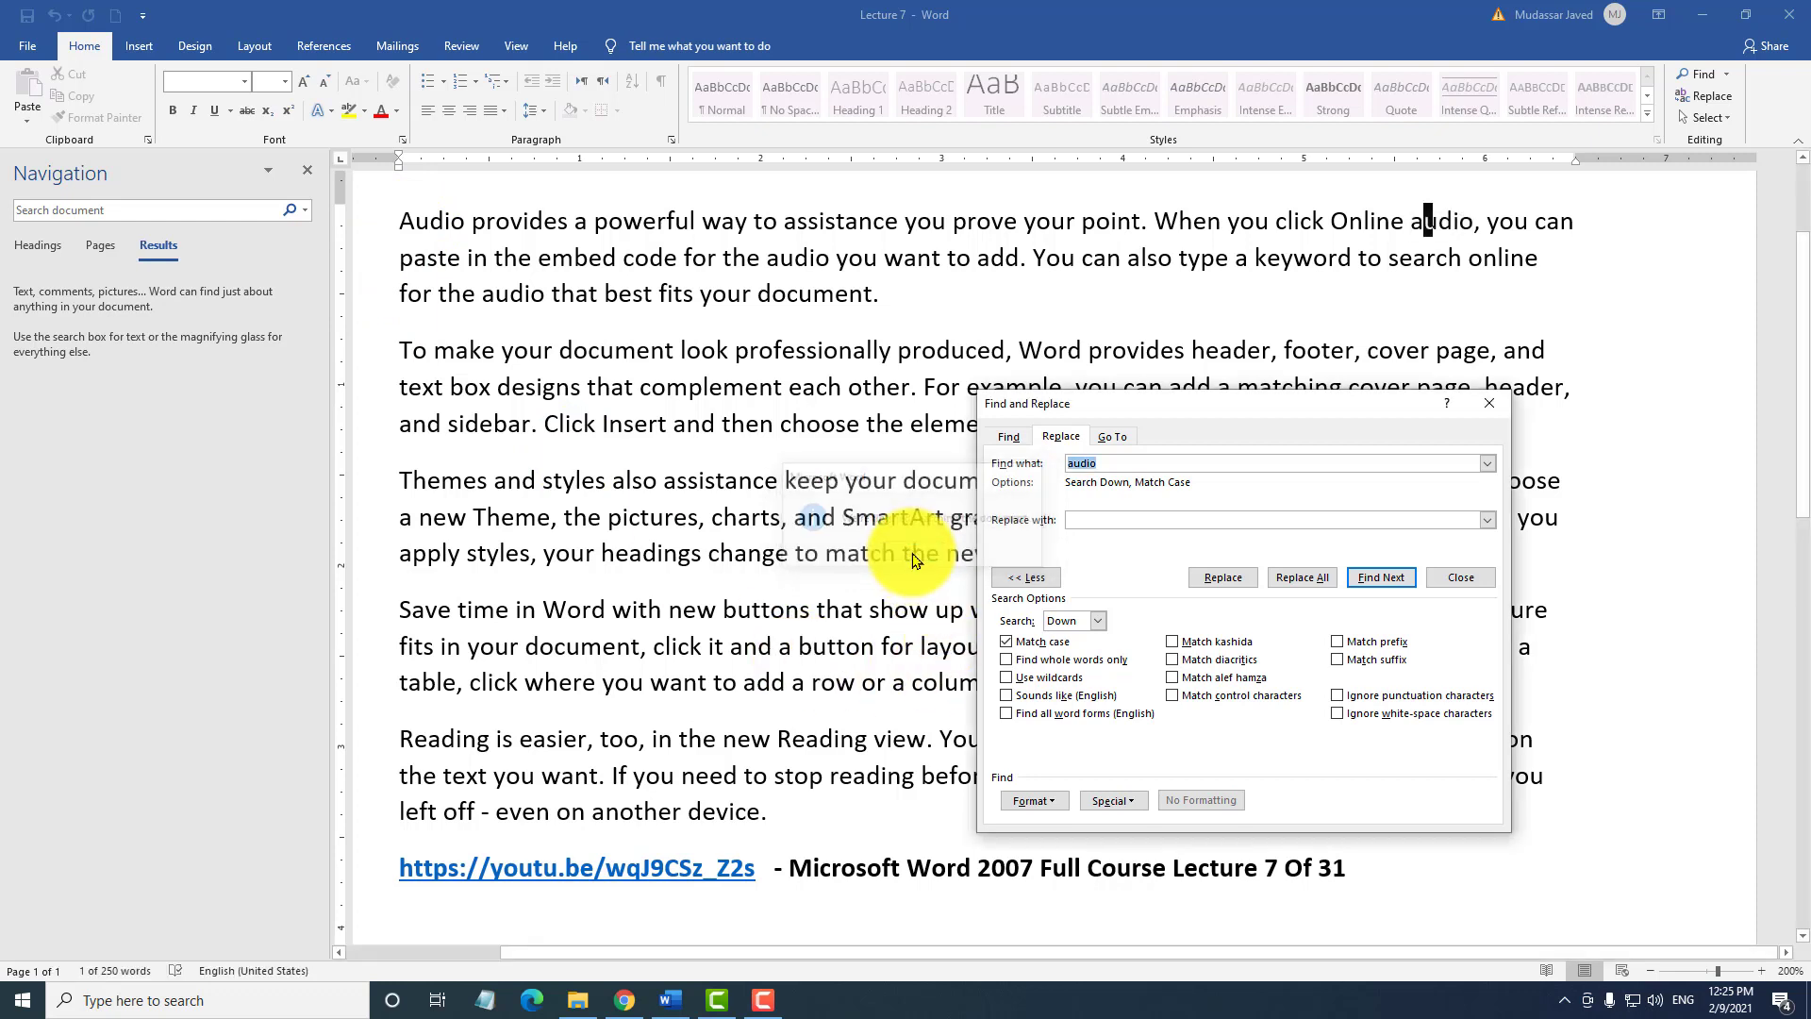
# Look over the Format and Special choices for the search without picking any.
pyautogui.moveTo(1196, 406); pyautogui.dragTo(963, 247)
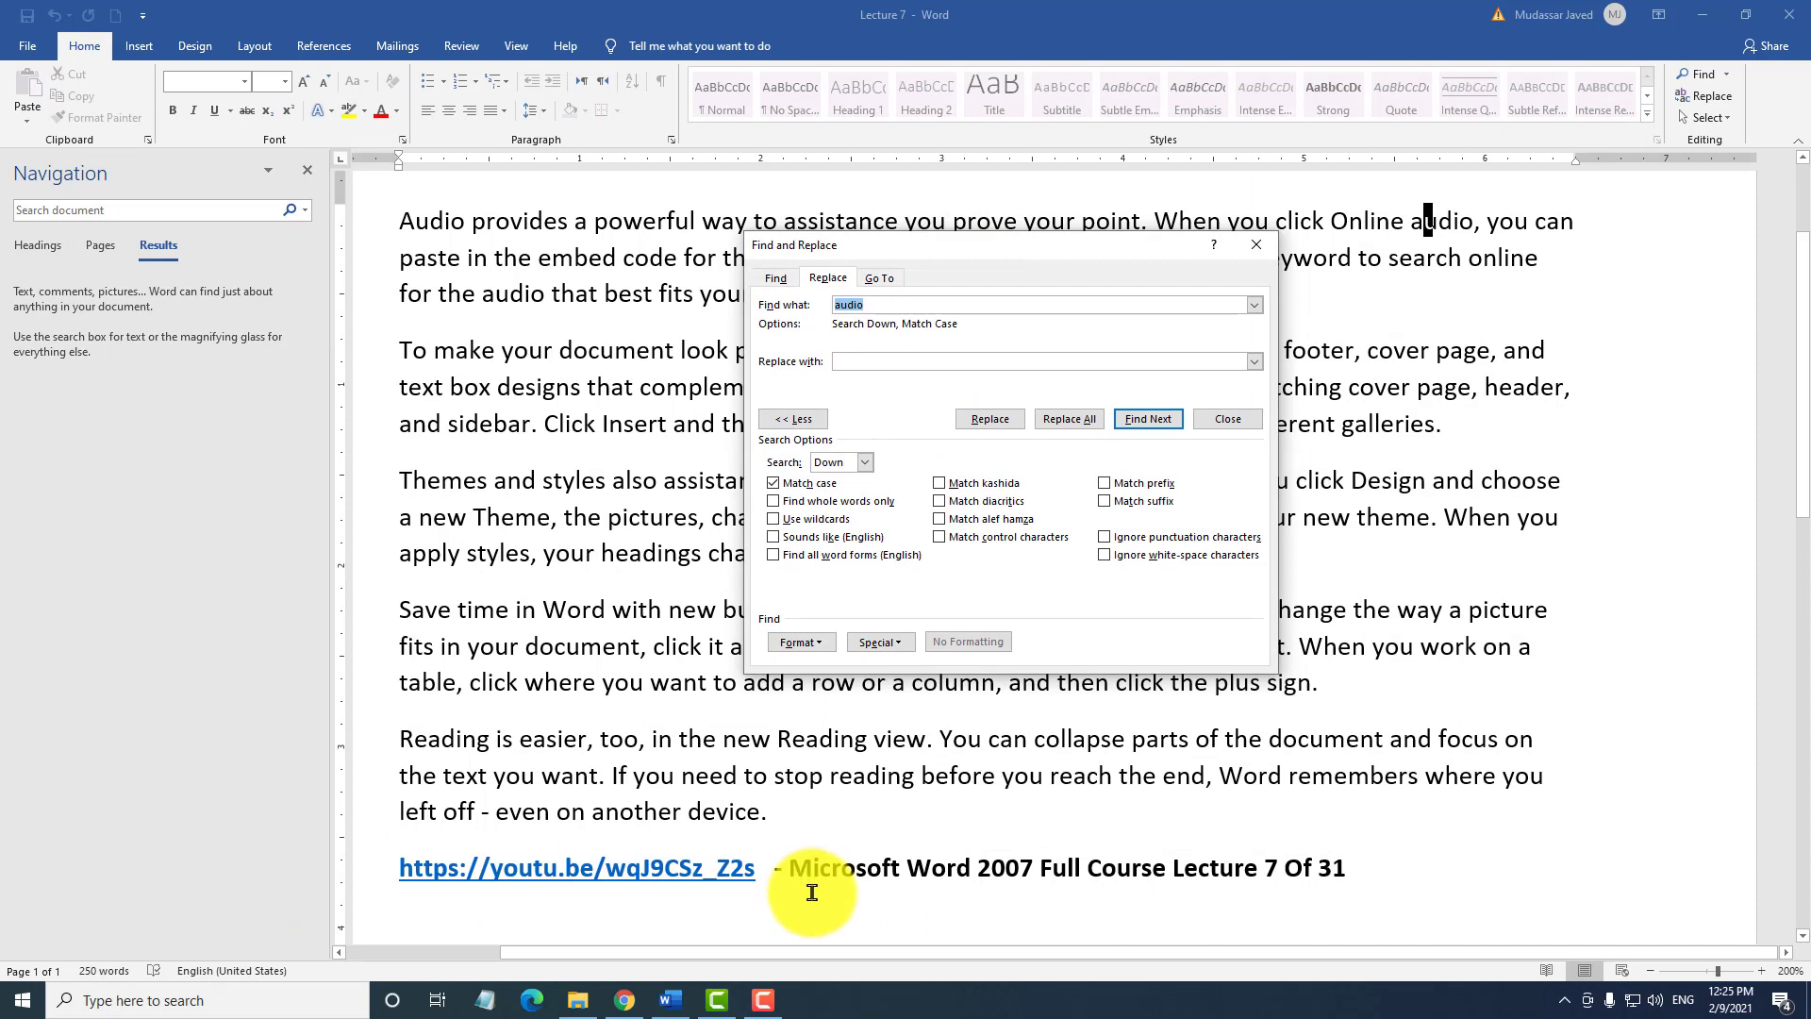
pyautogui.click(817, 638)
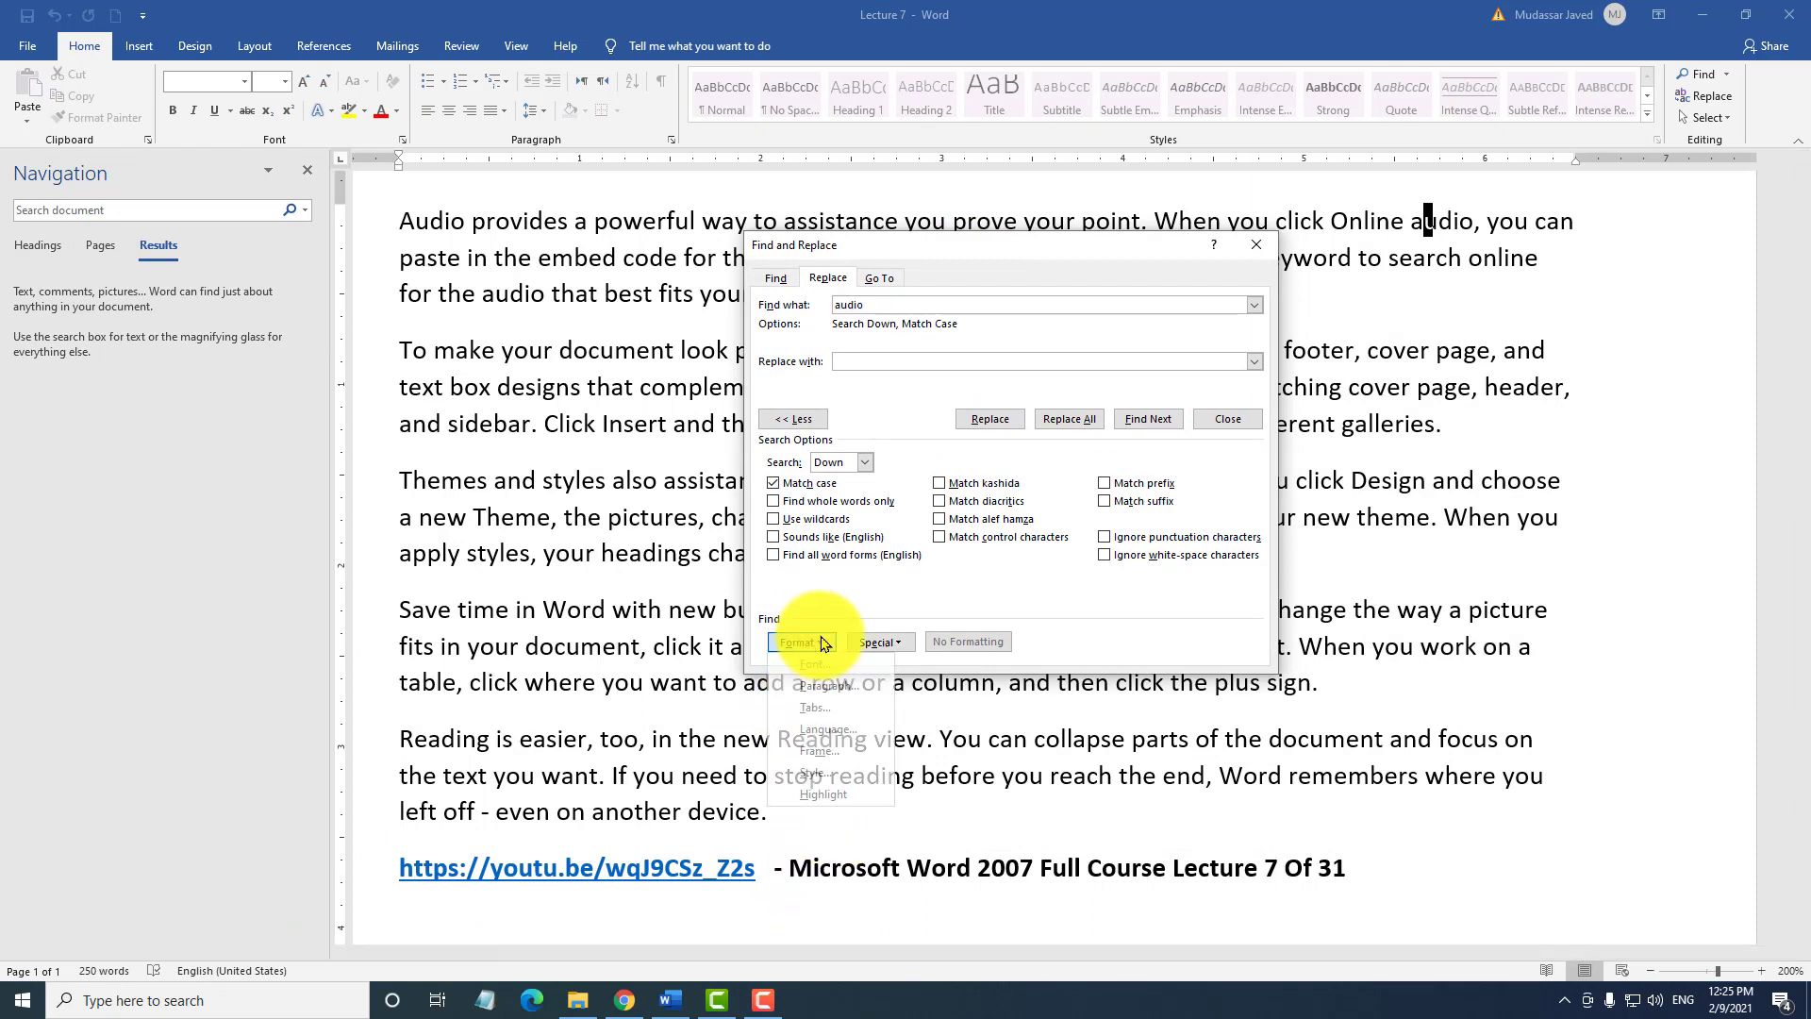
pyautogui.click(881, 642)
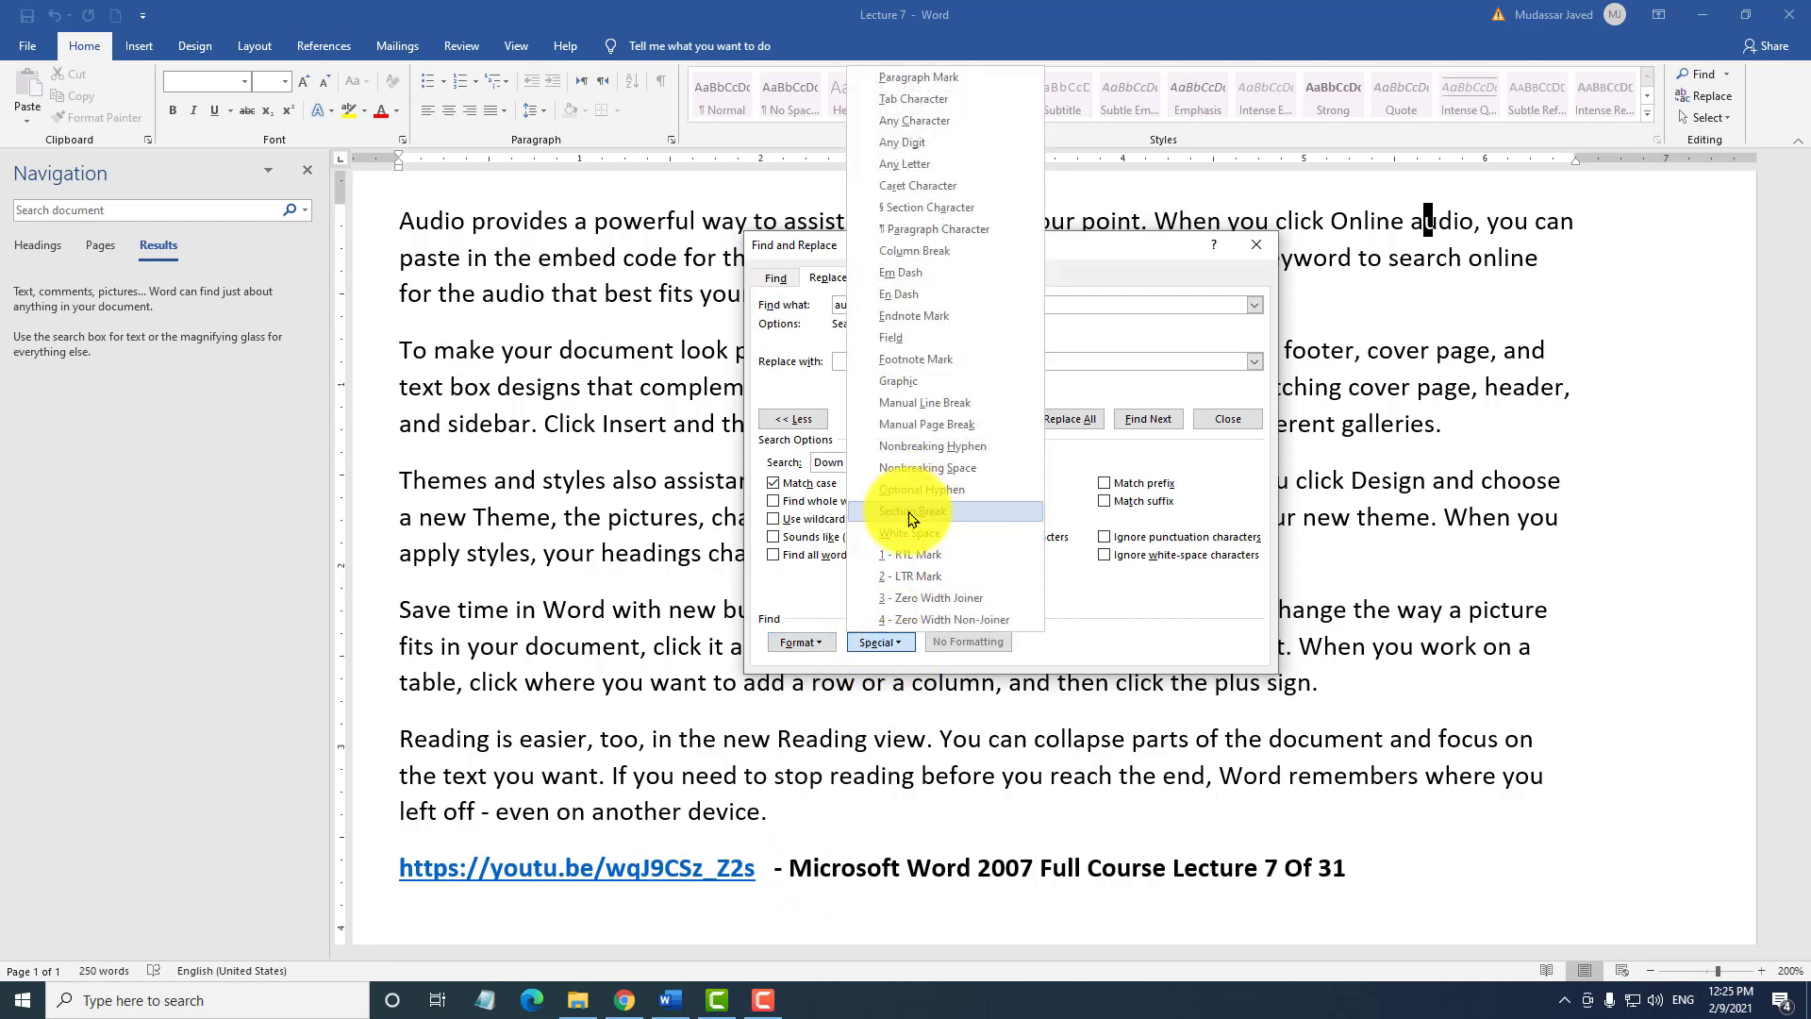
pyautogui.click(1151, 635)
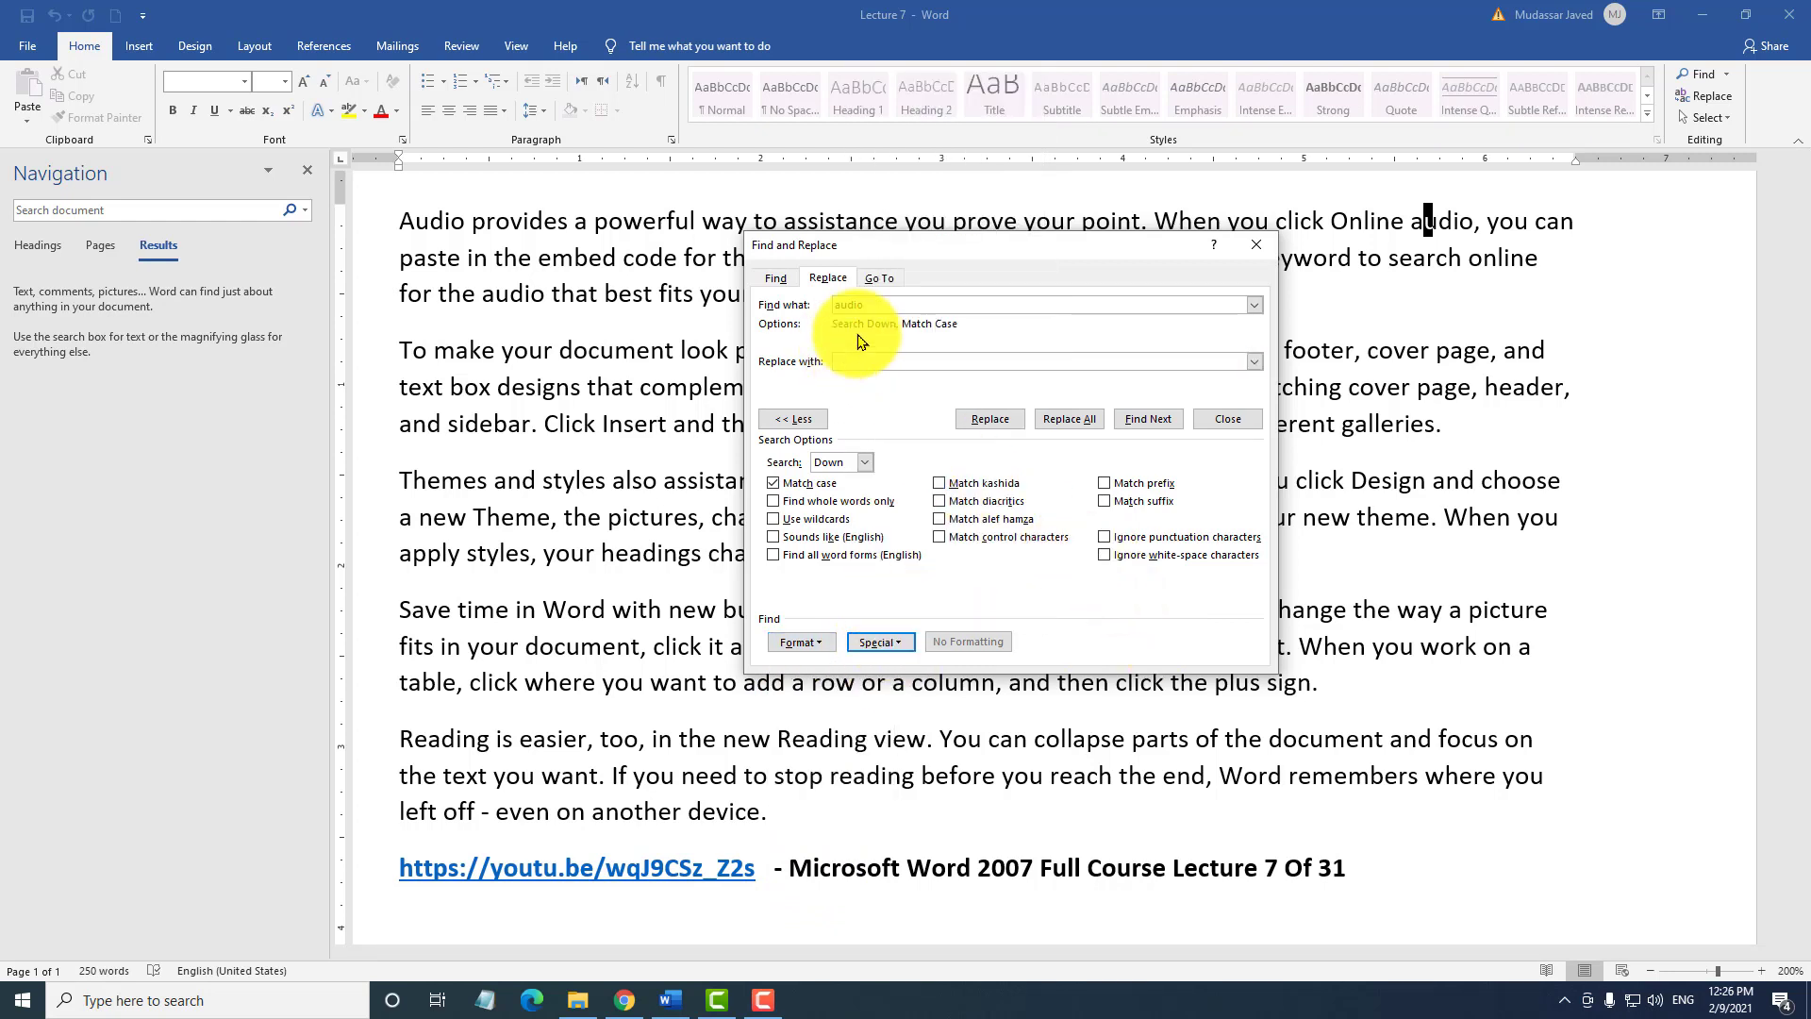
# Place the cursor before "table" in the fourth paragraph and use Go To with Line as the target to jump to line 2.
pyautogui.click(881, 280)
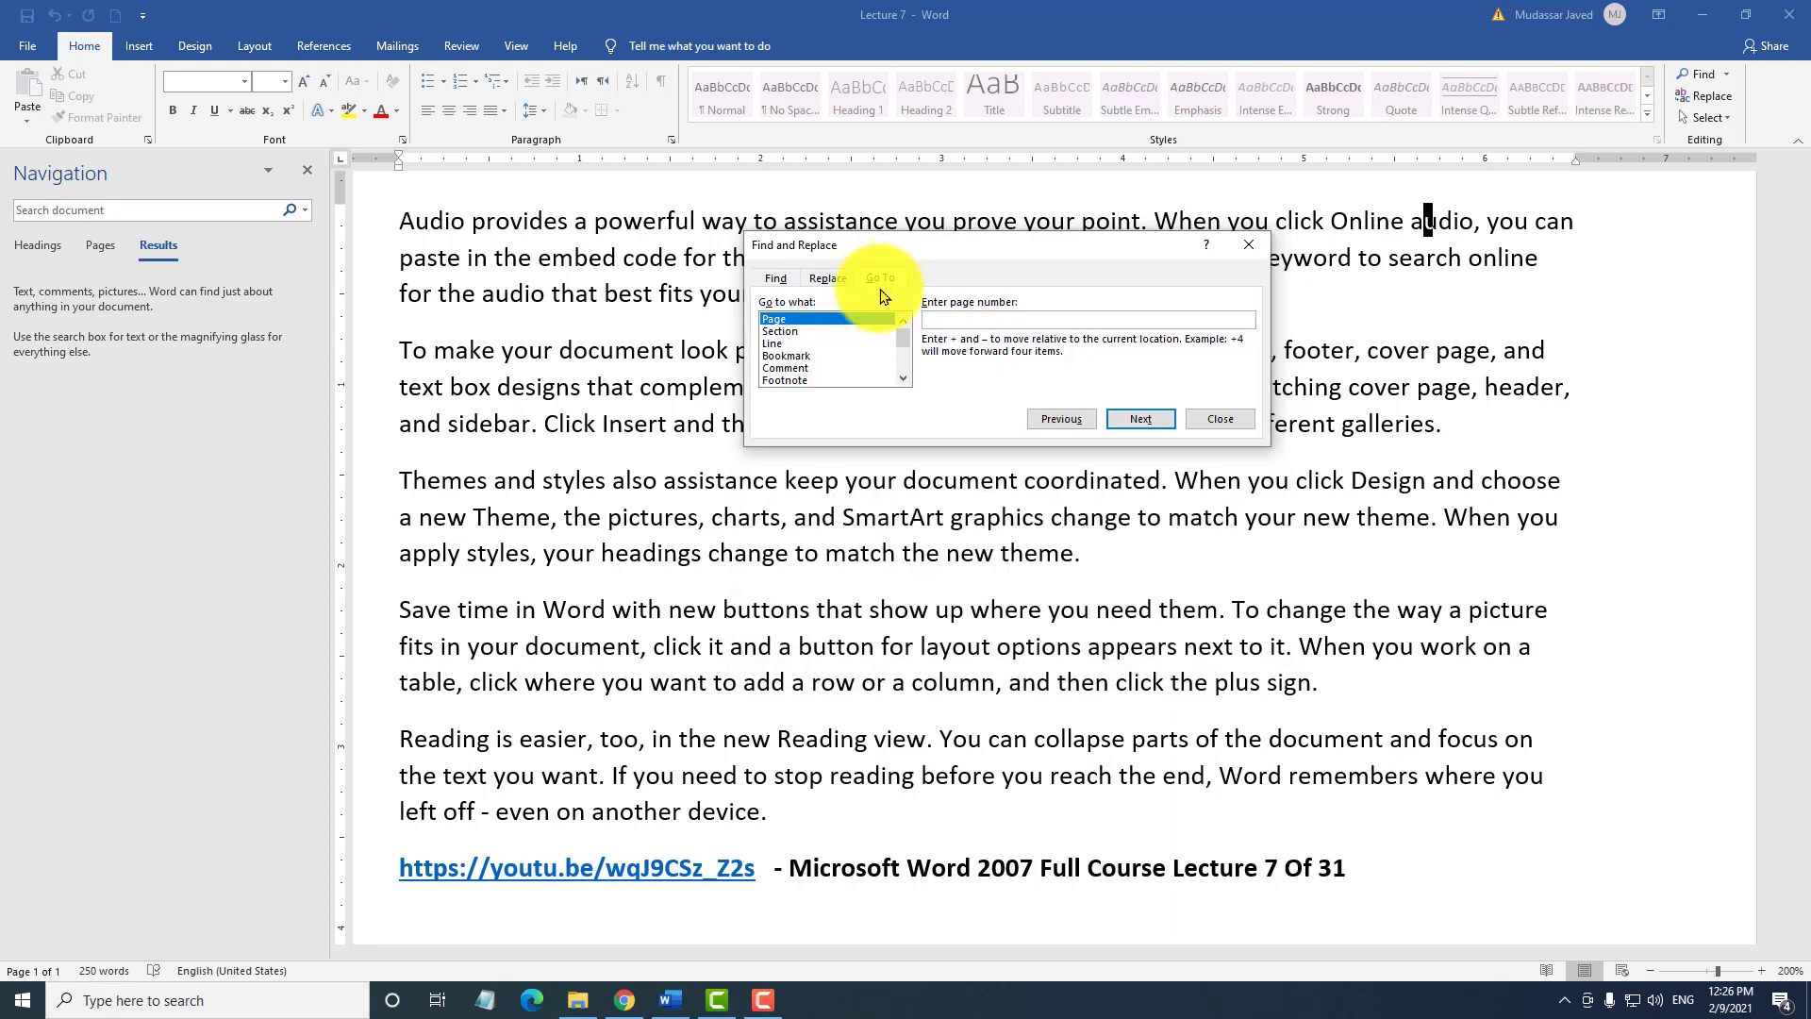
pyautogui.moveTo(1069, 257); pyautogui.dragTo(1296, 321)
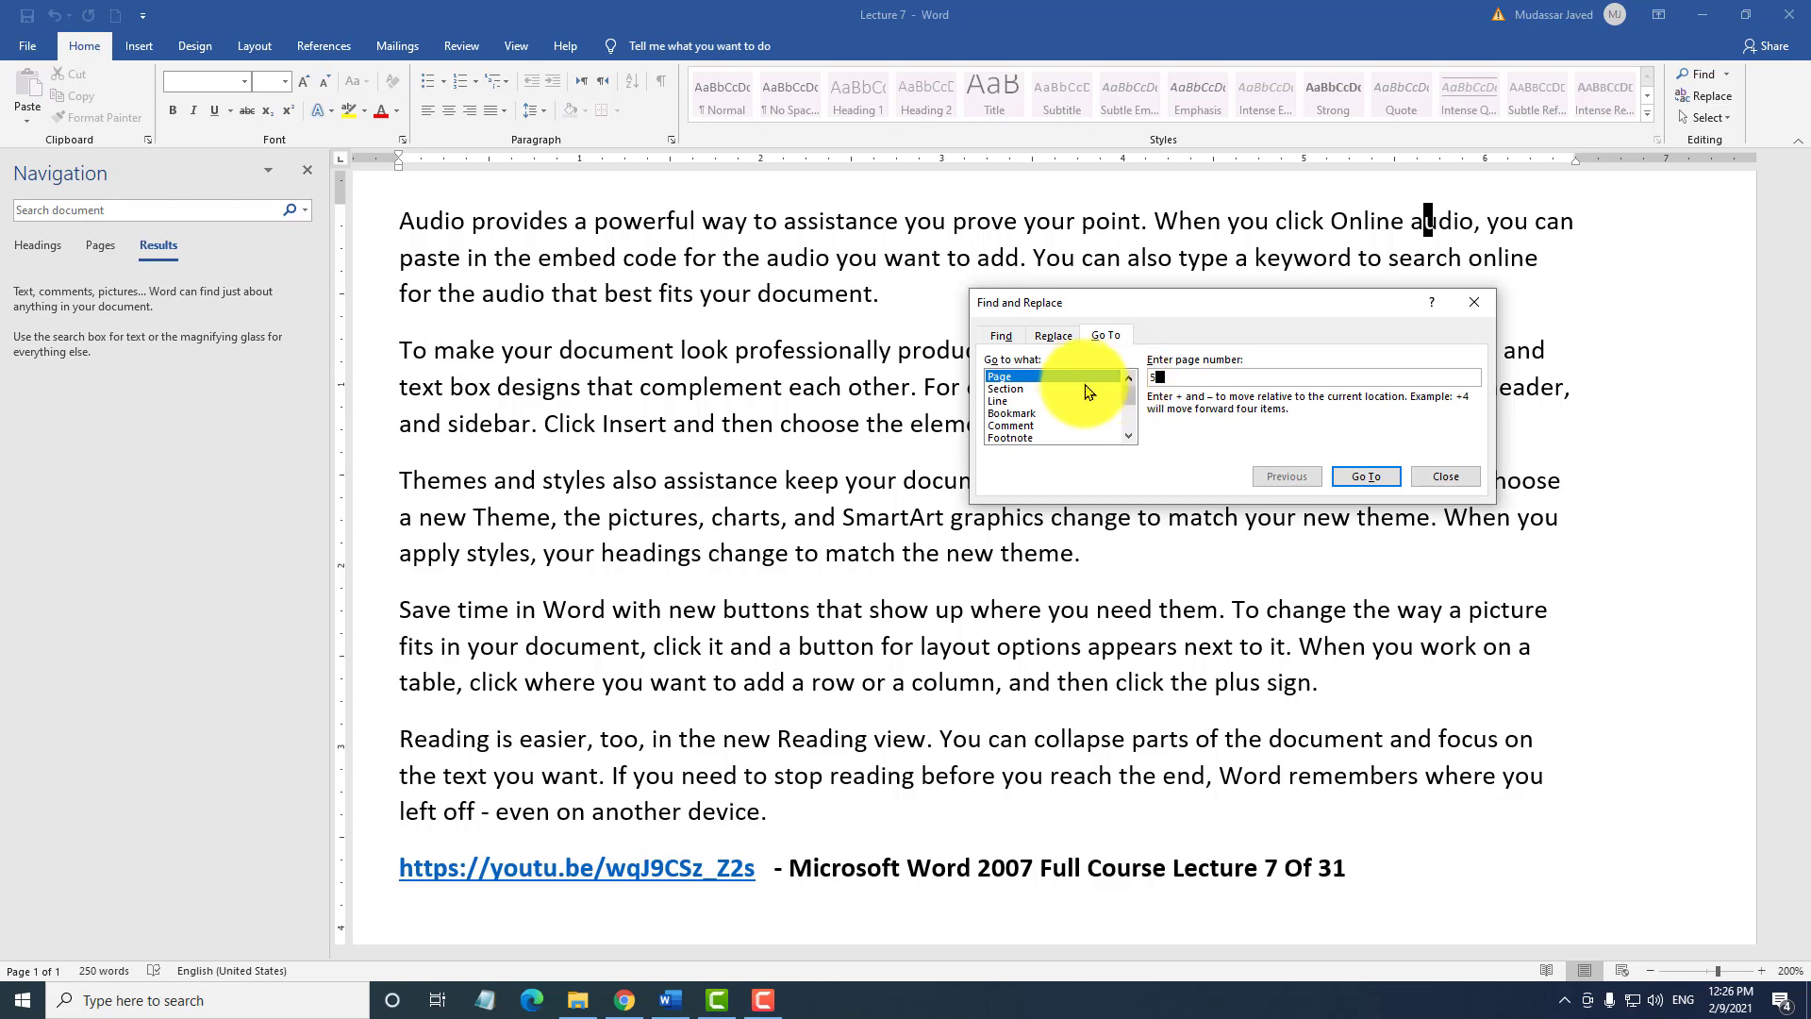
pyautogui.click(1007, 401)
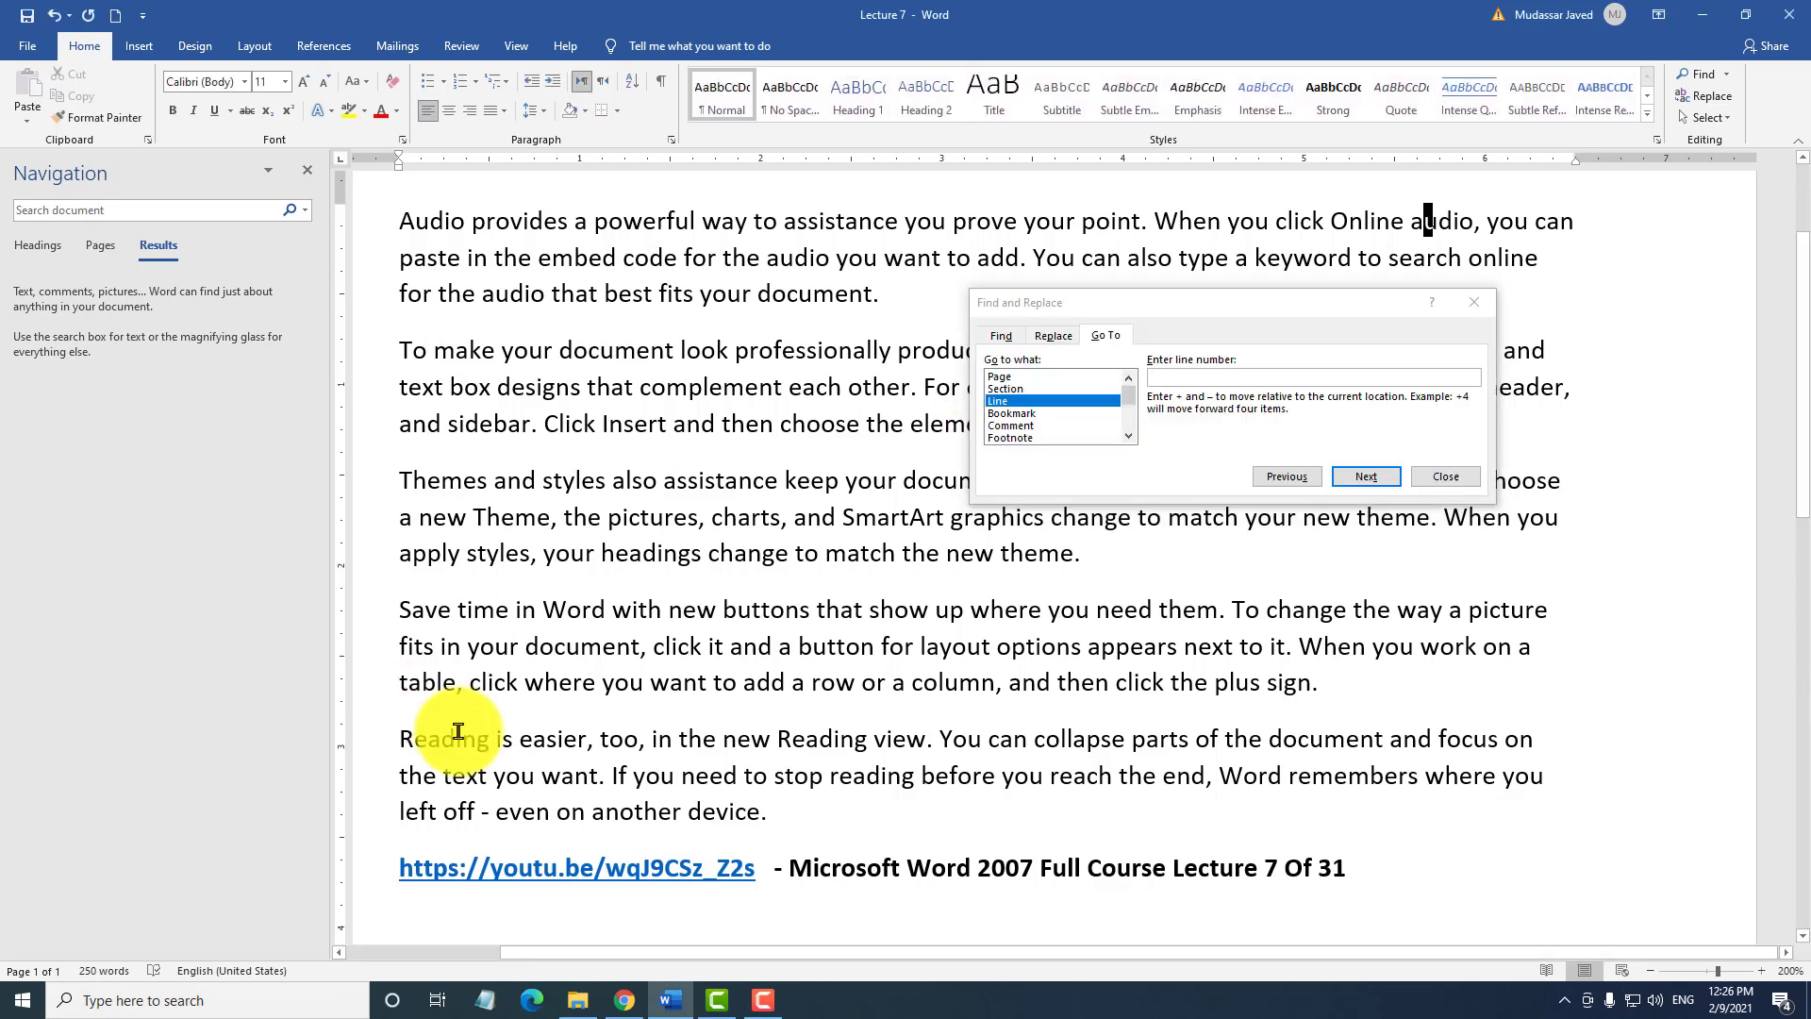
pyautogui.moveTo(398, 682); pyautogui.dragTo(422, 682)
pyautogui.click(402, 690)
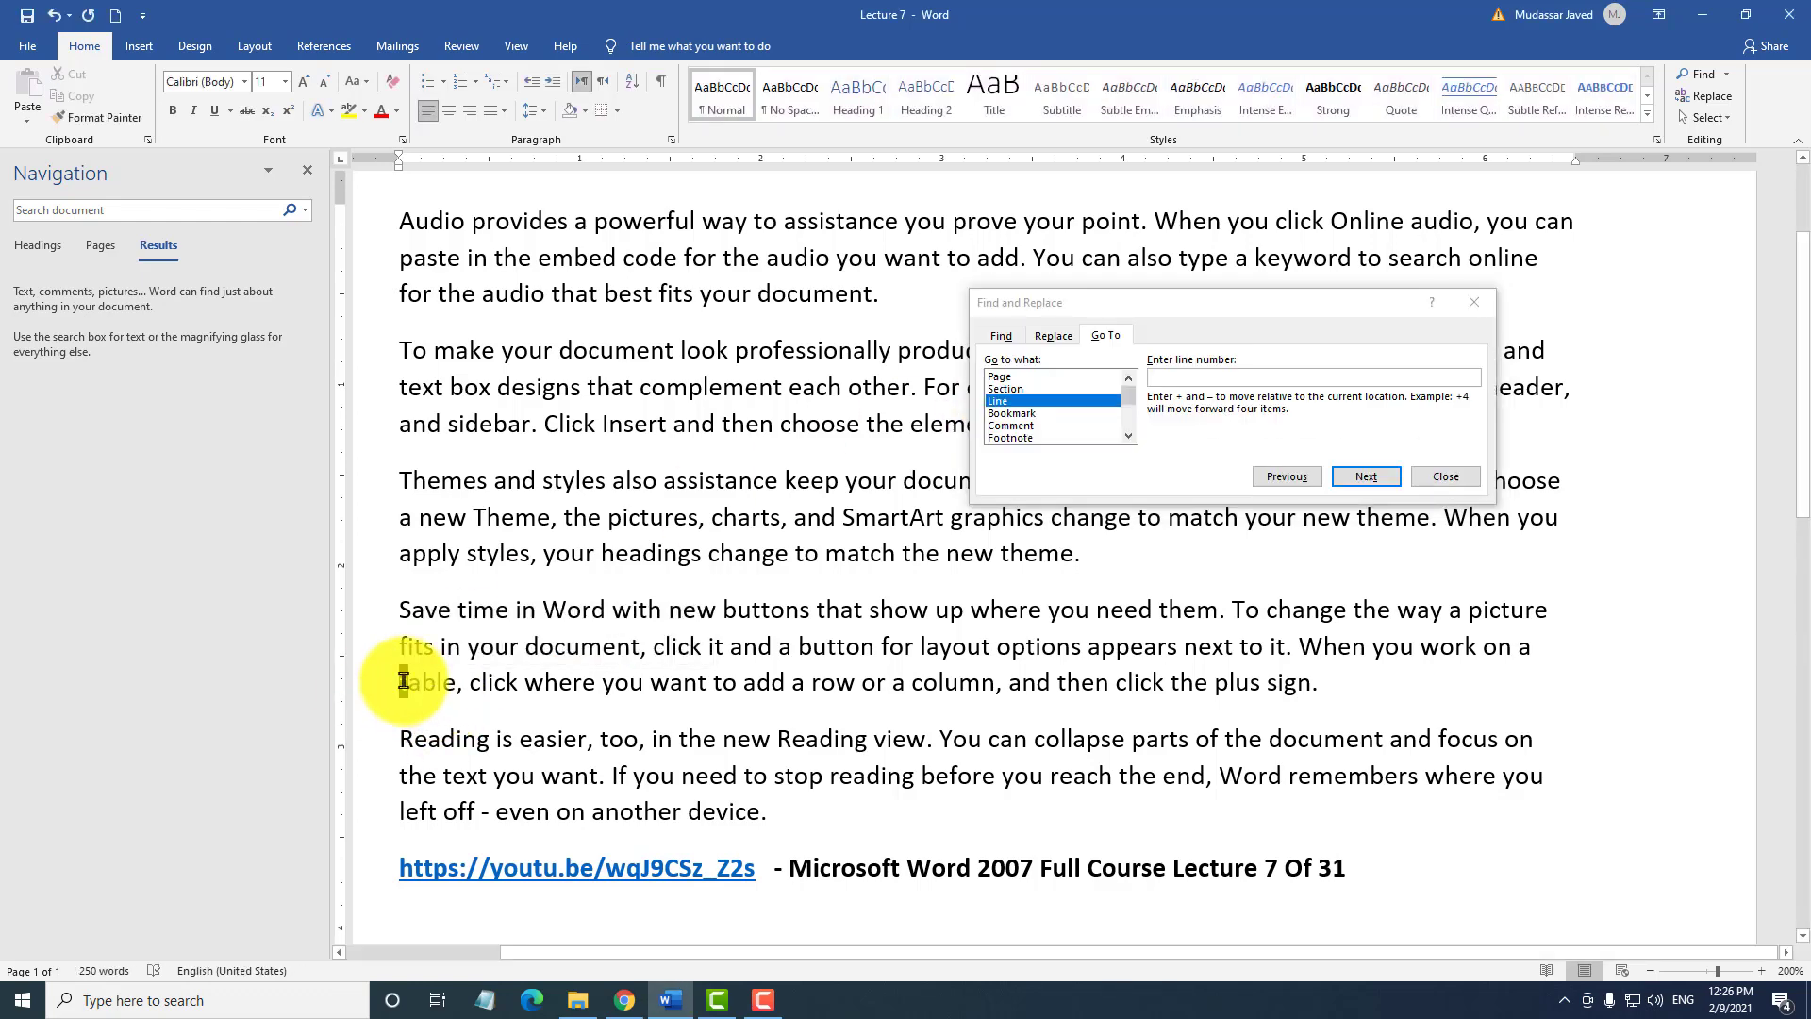
pyautogui.click(1155, 377)
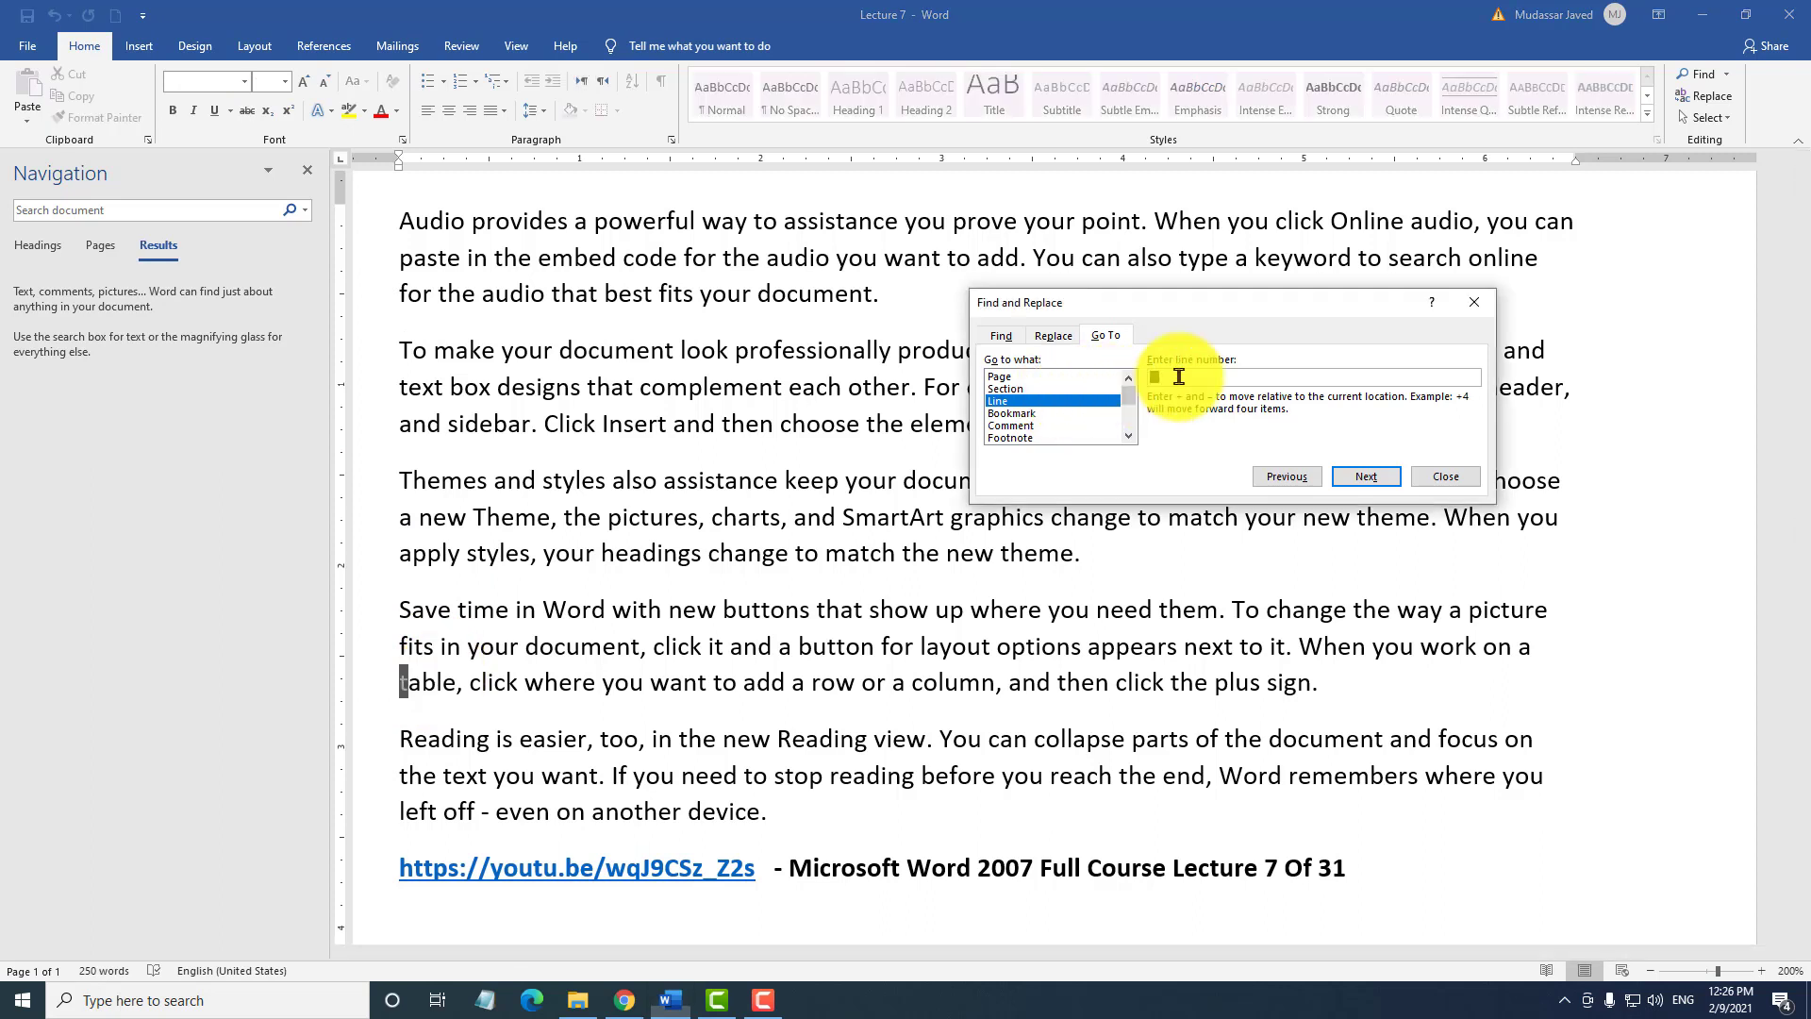
pyautogui.write('2')
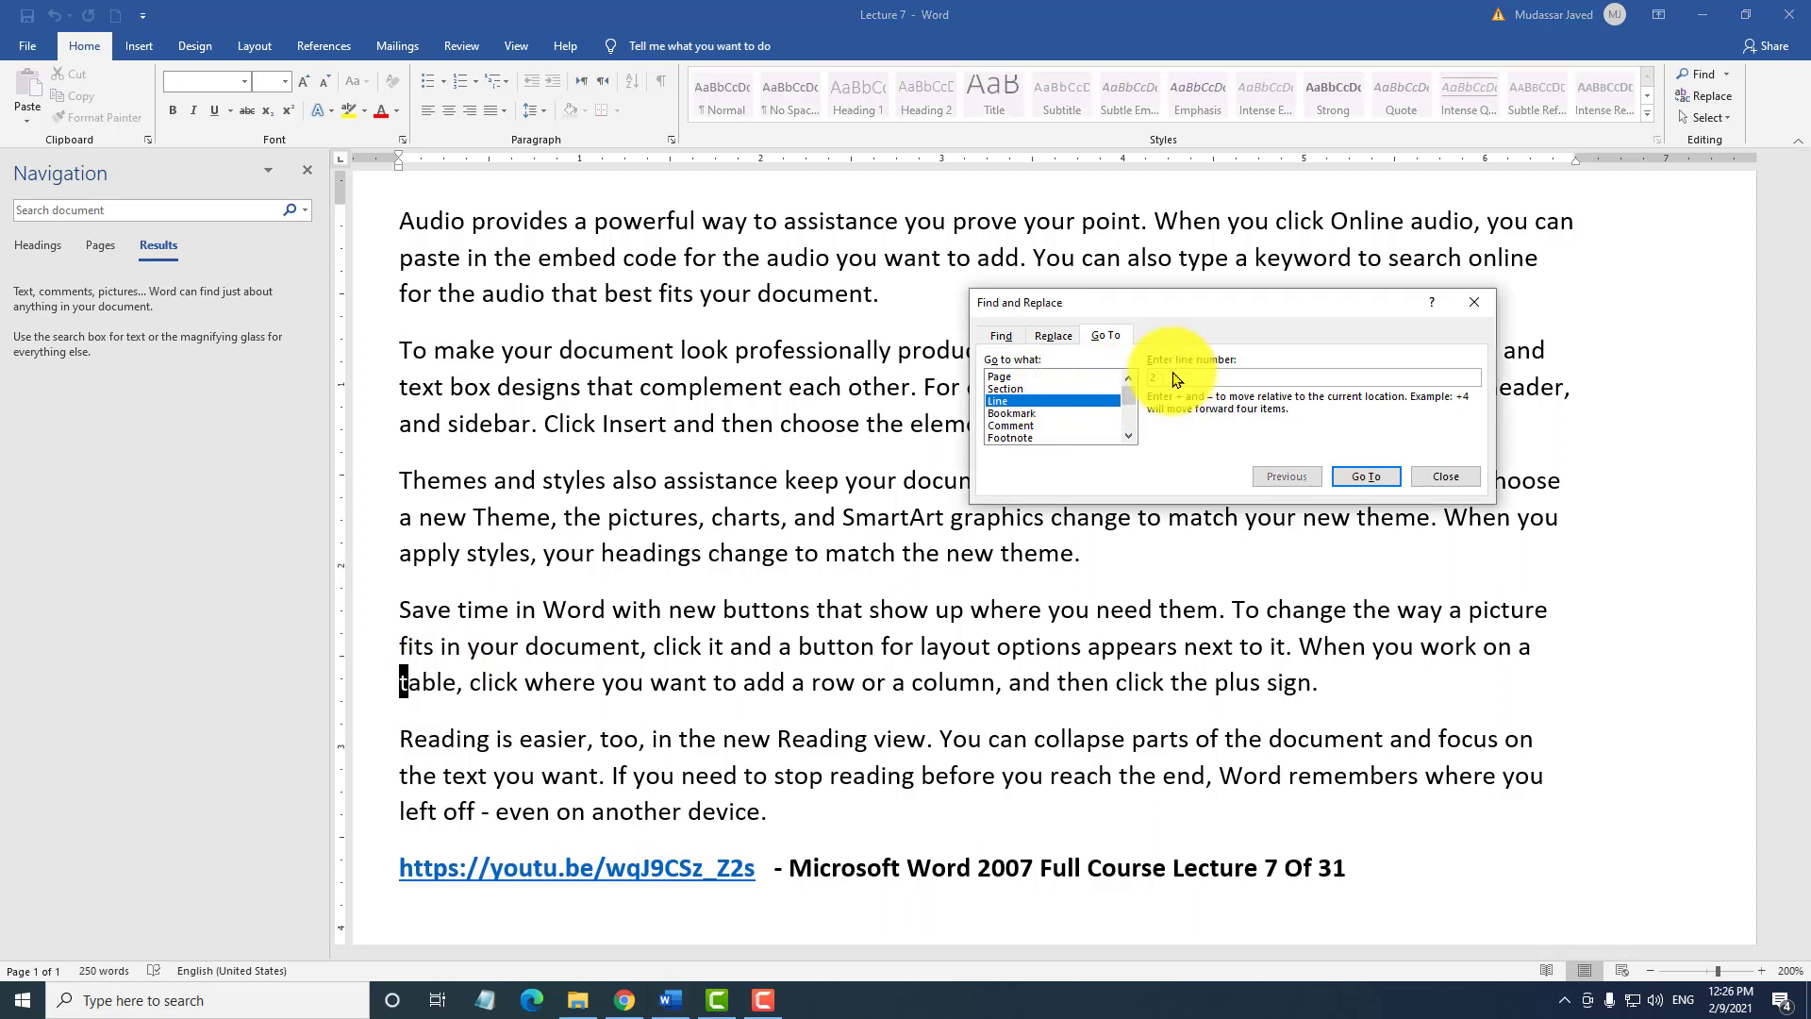
pyautogui.click(1368, 478)
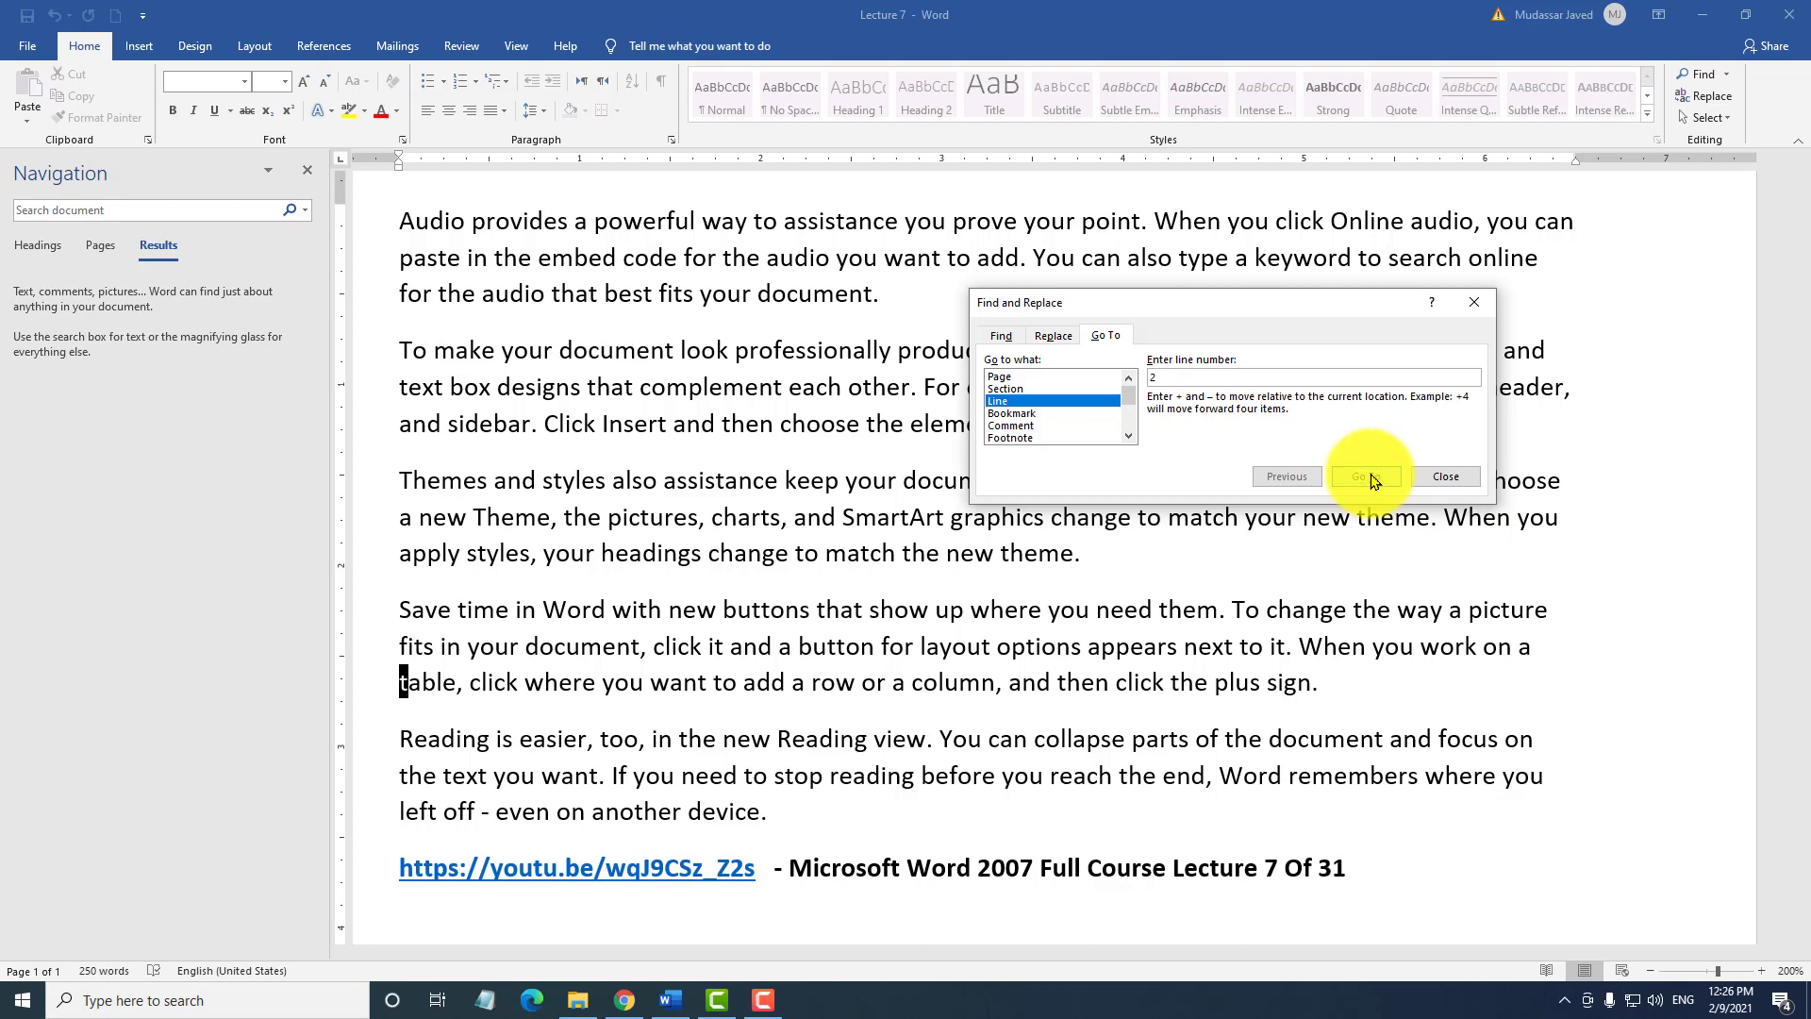
pyautogui.click(405, 257)
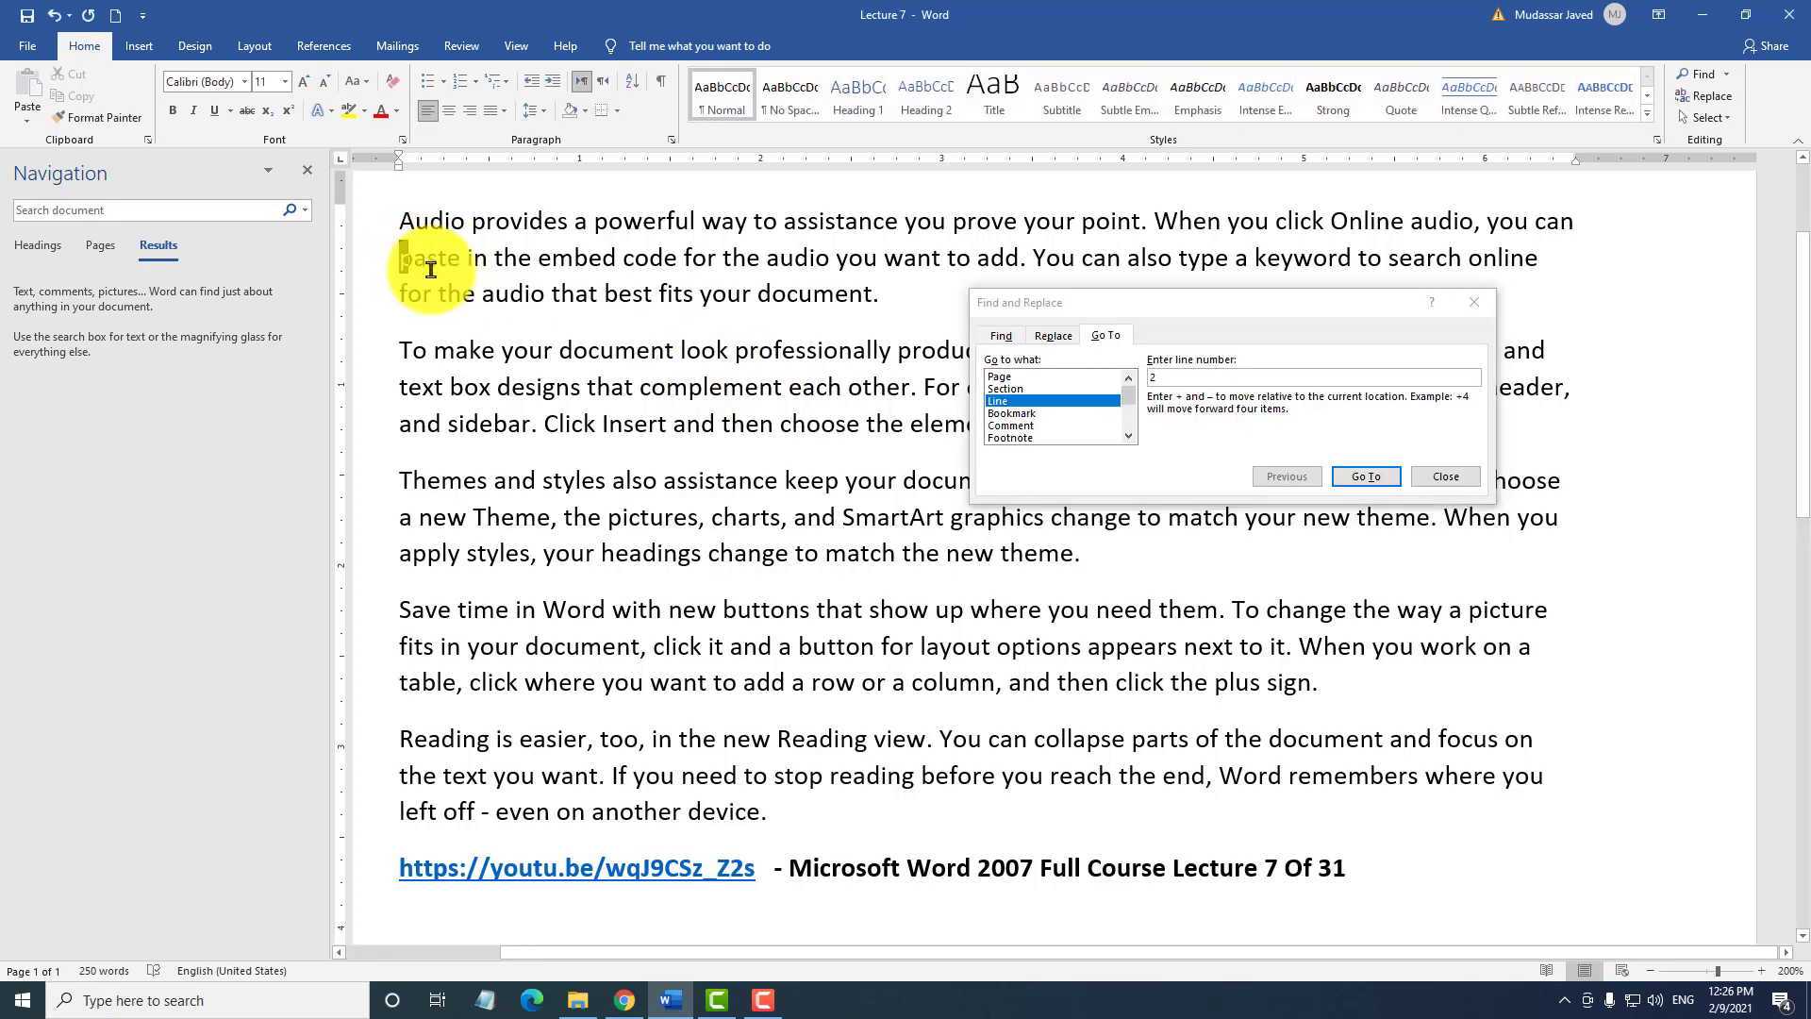
# Look over the other Go To targets, including Bookmark, Comment, Footnote, Endnote, Table and Graphic.
pyautogui.click(1039, 414)
pyautogui.click(1034, 427)
pyautogui.click(1026, 439)
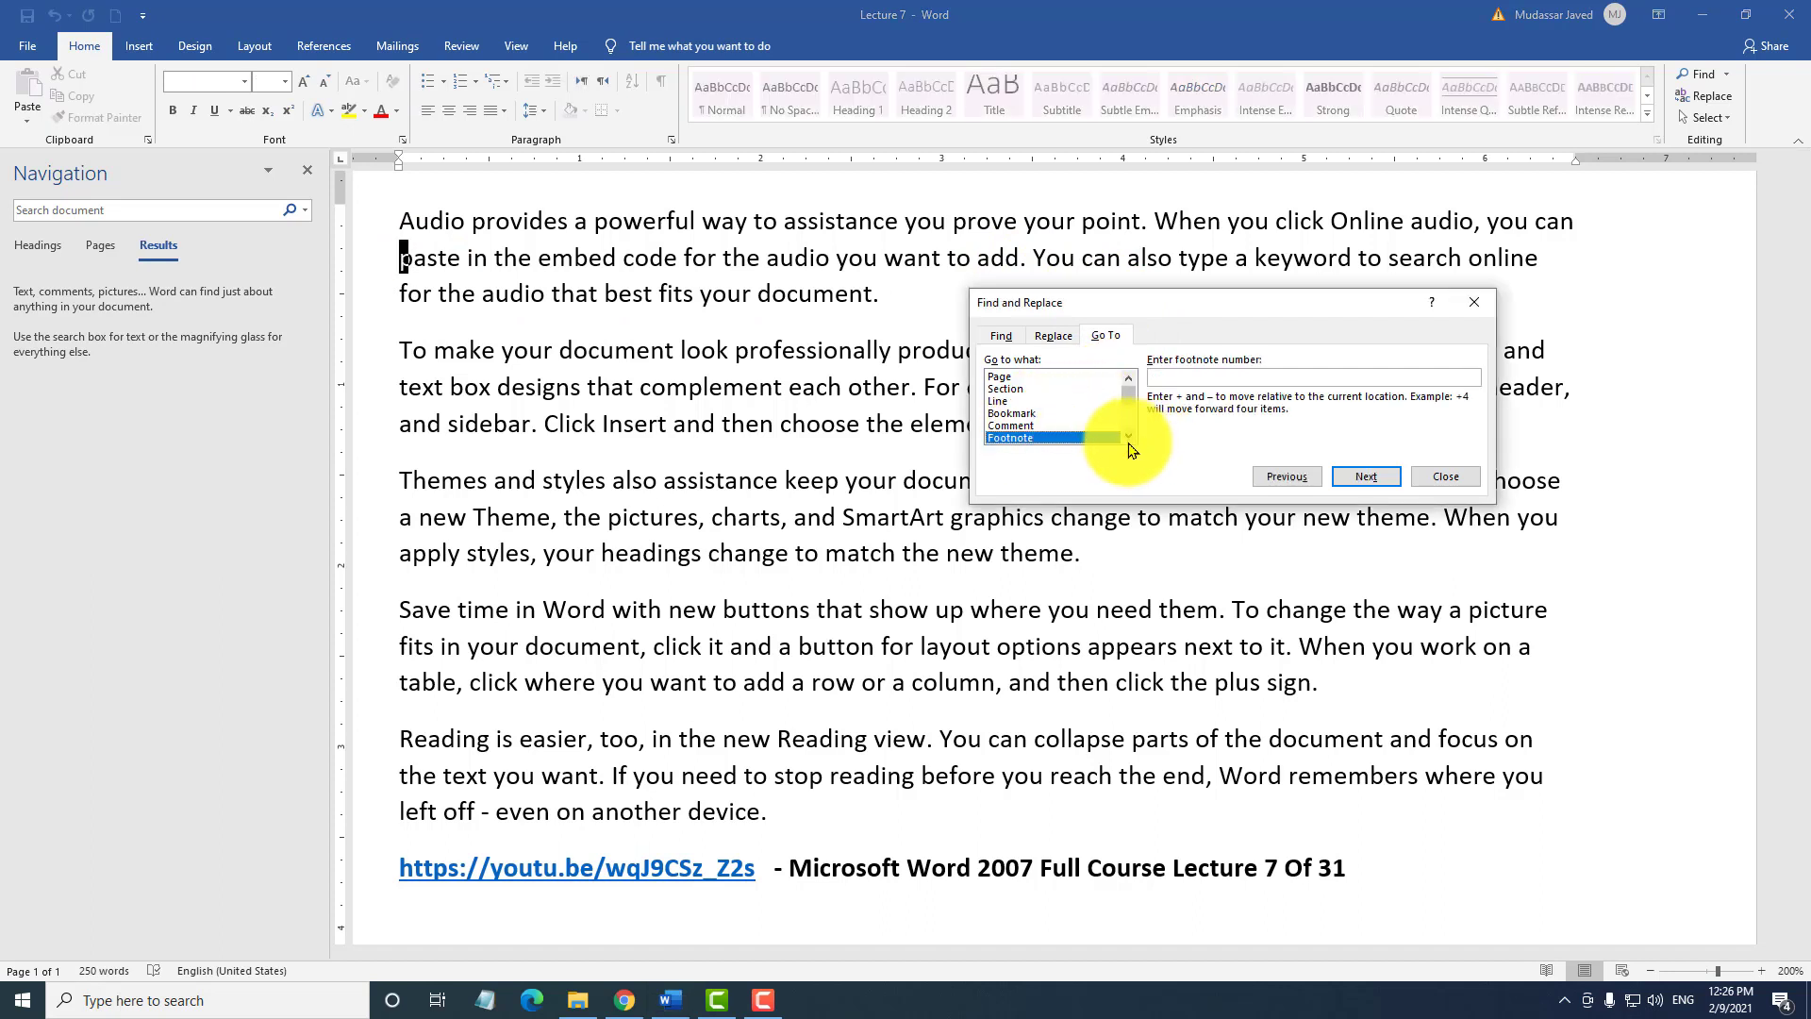
pyautogui.click(1129, 437)
pyautogui.click(1129, 437)
pyautogui.click(1128, 437)
pyautogui.click(1129, 437)
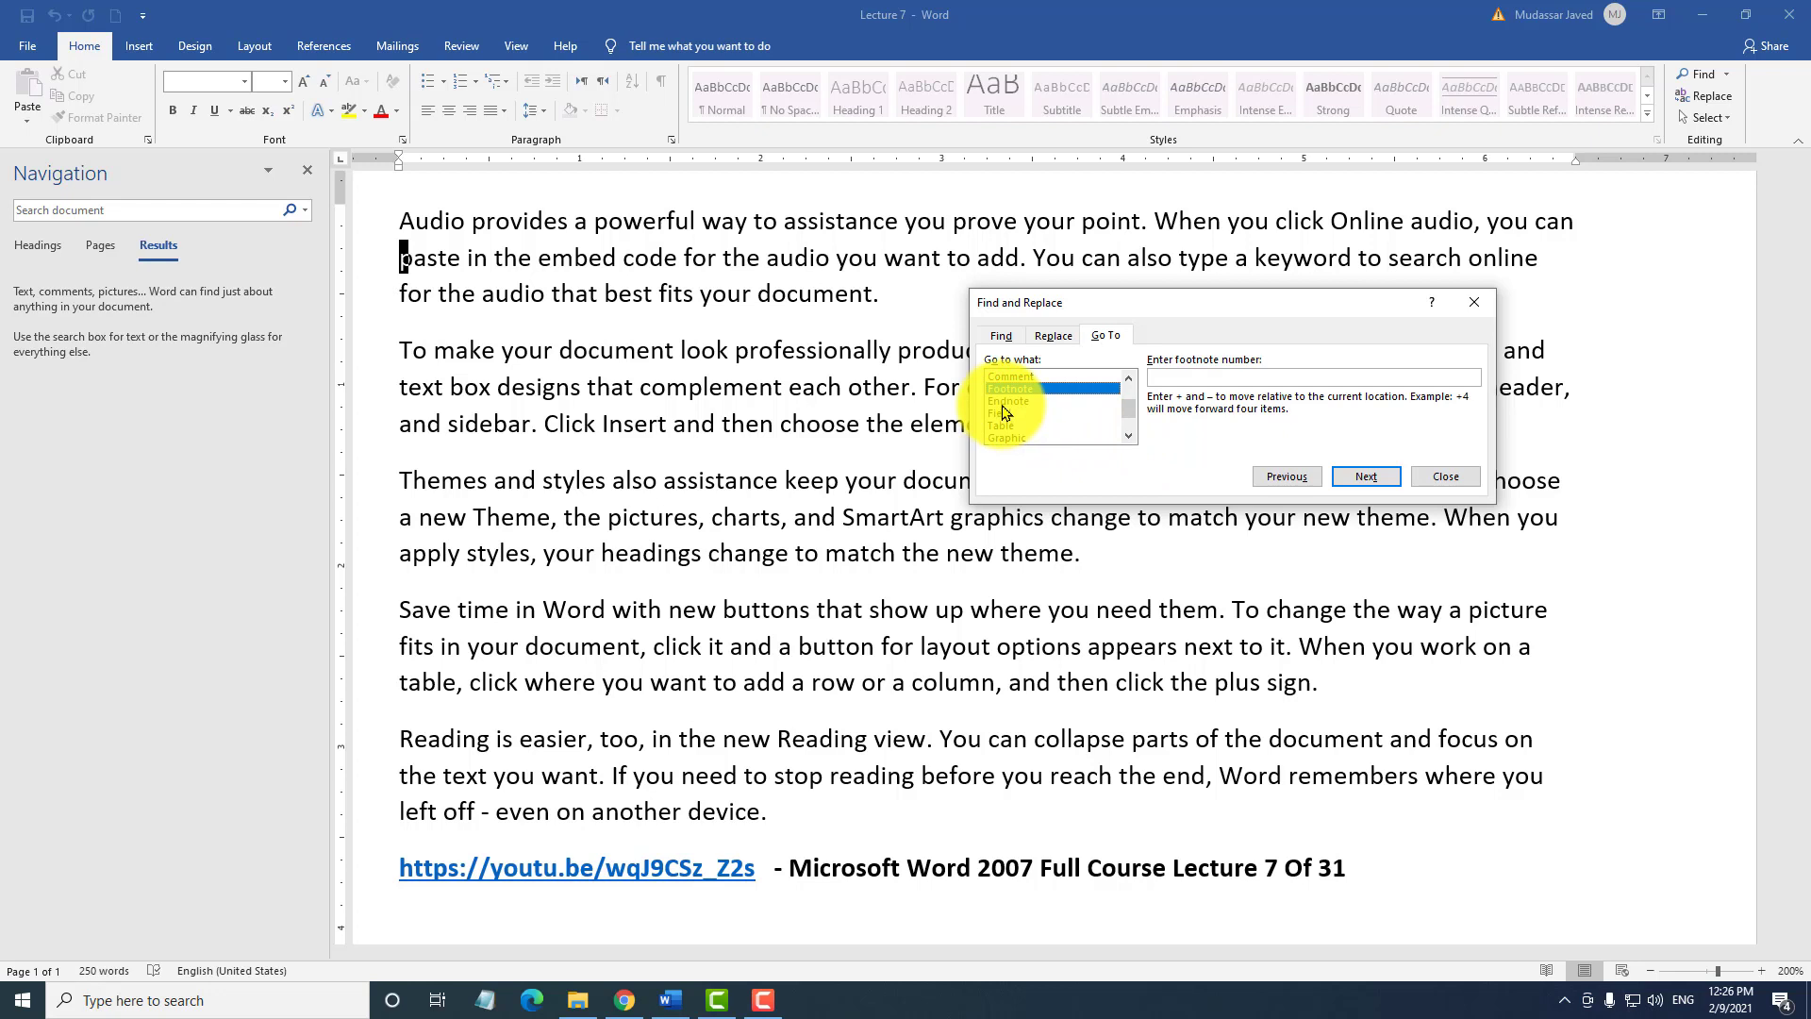
pyautogui.scroll(1, 1004, 410)
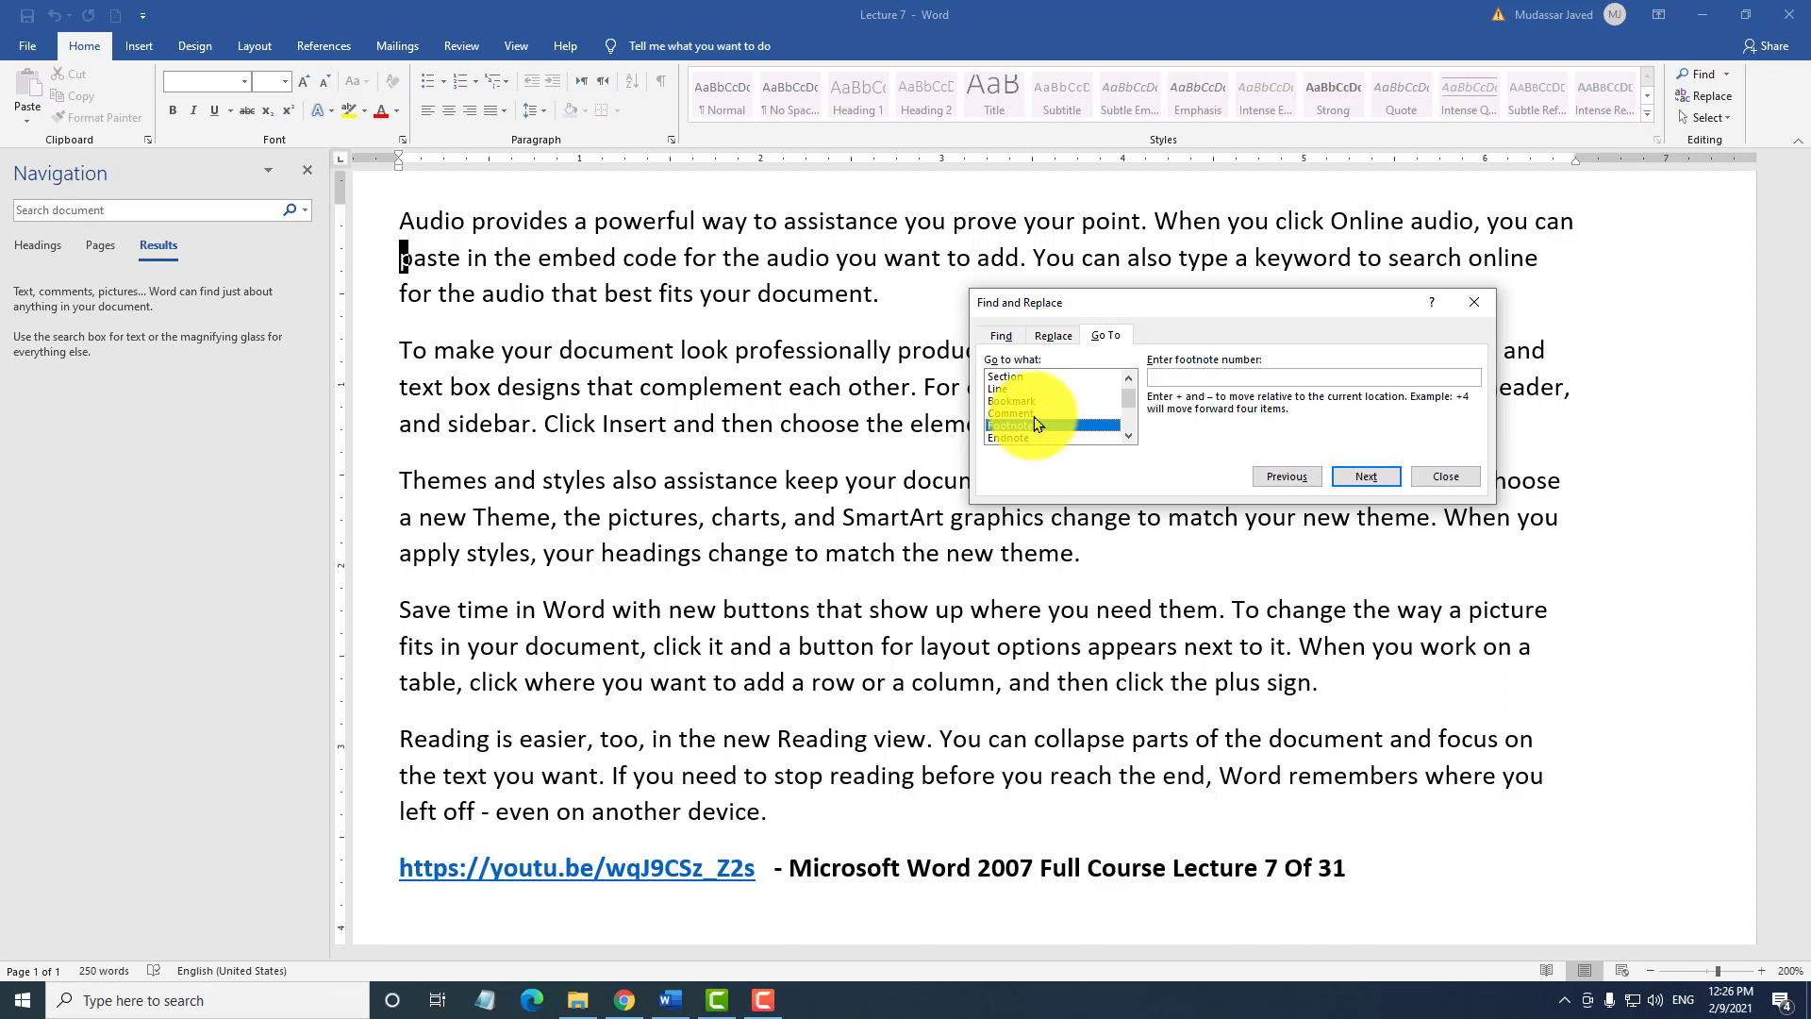
pyautogui.scroll(1, 1034, 423)
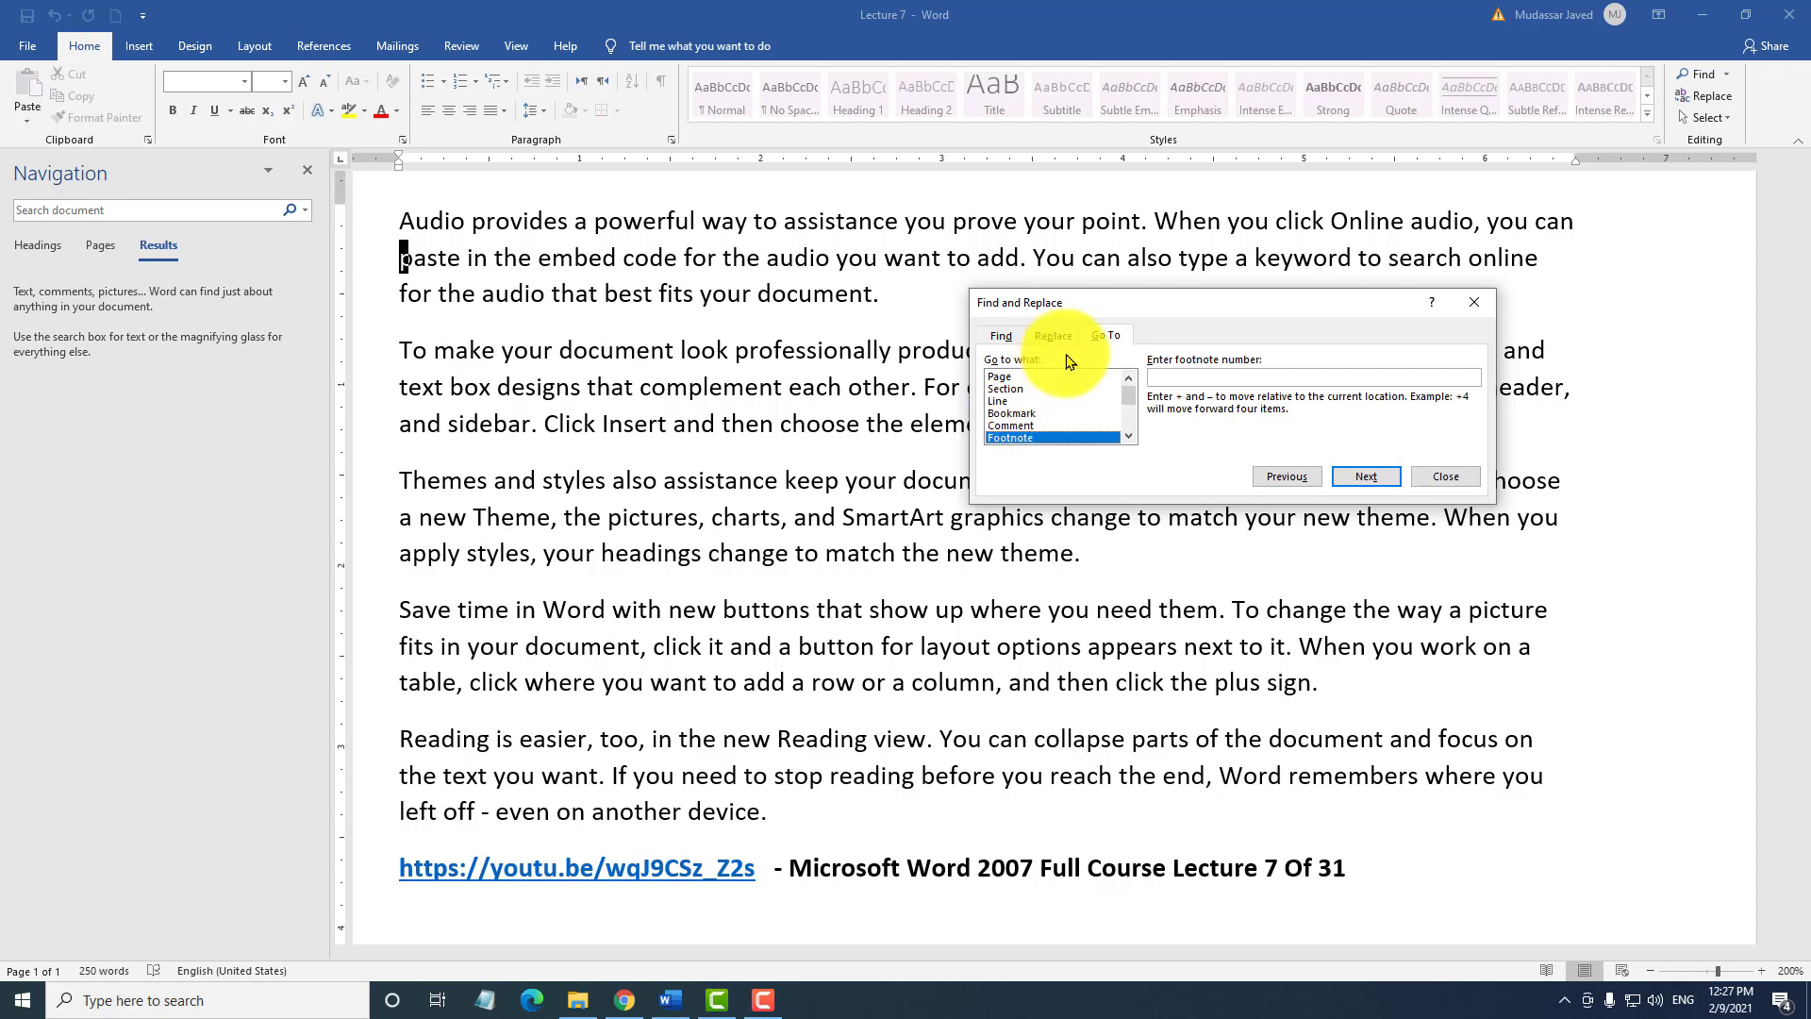
pyautogui.click(1109, 336)
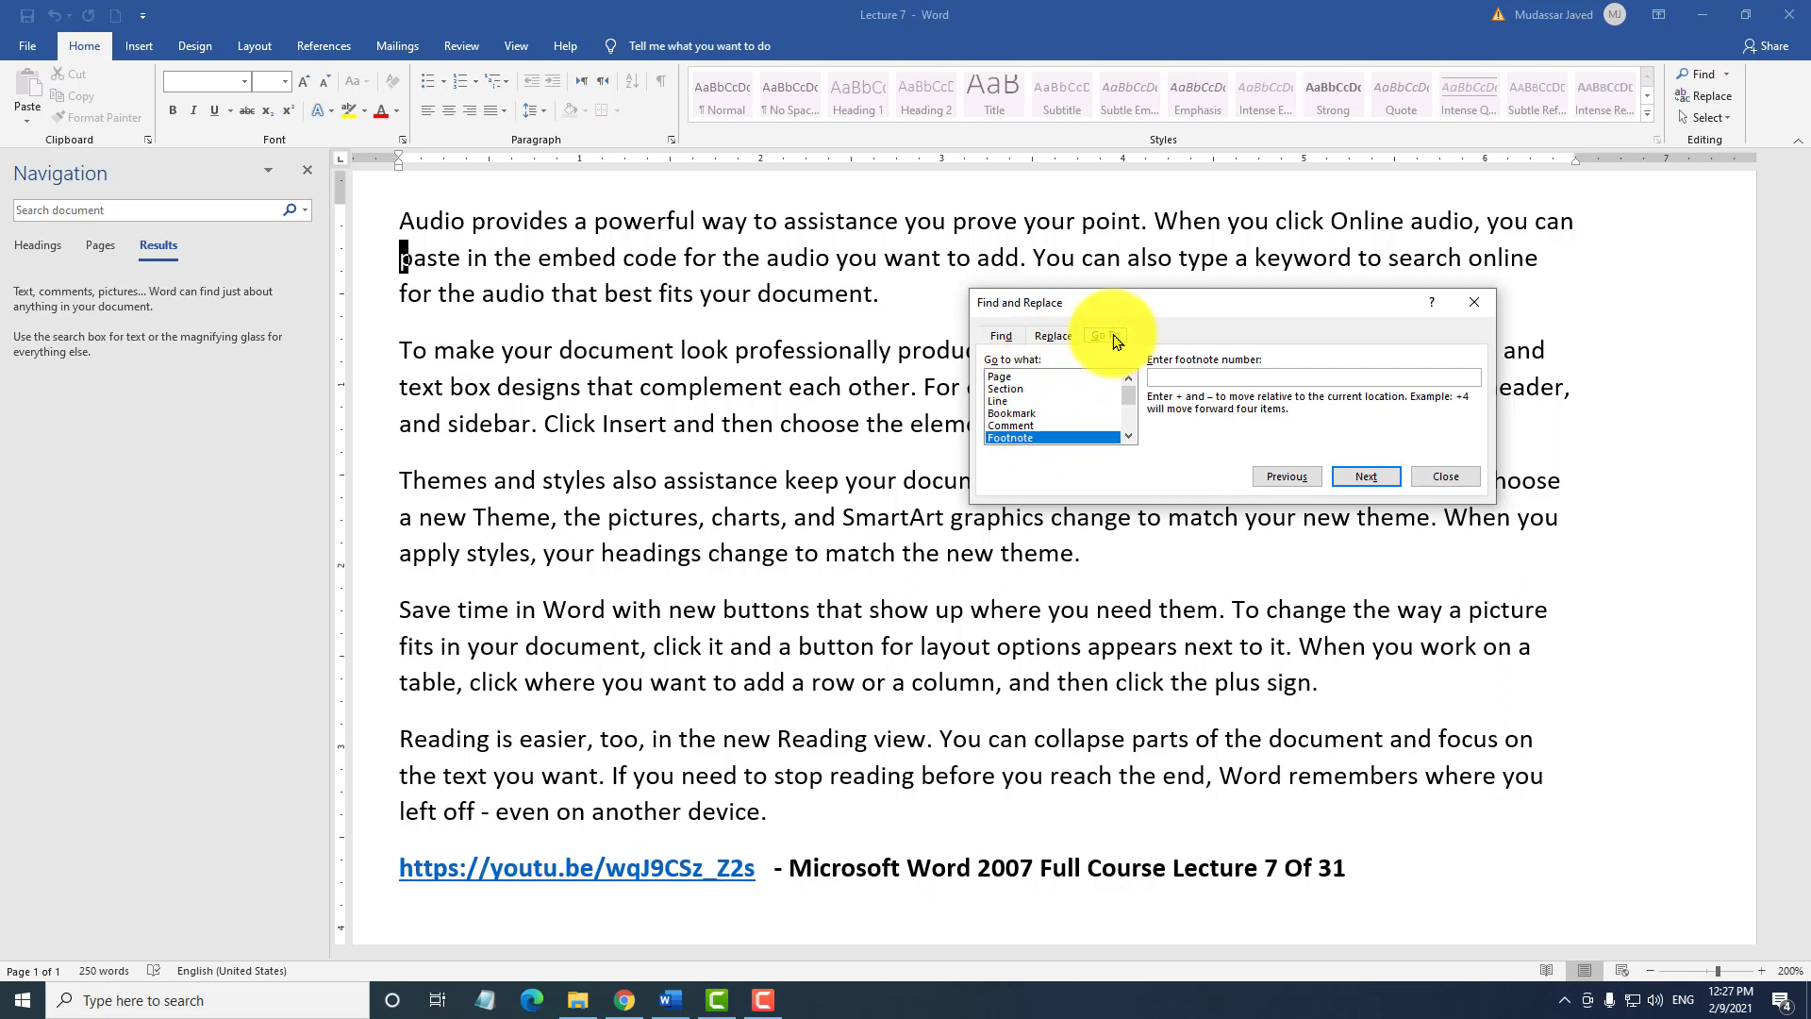